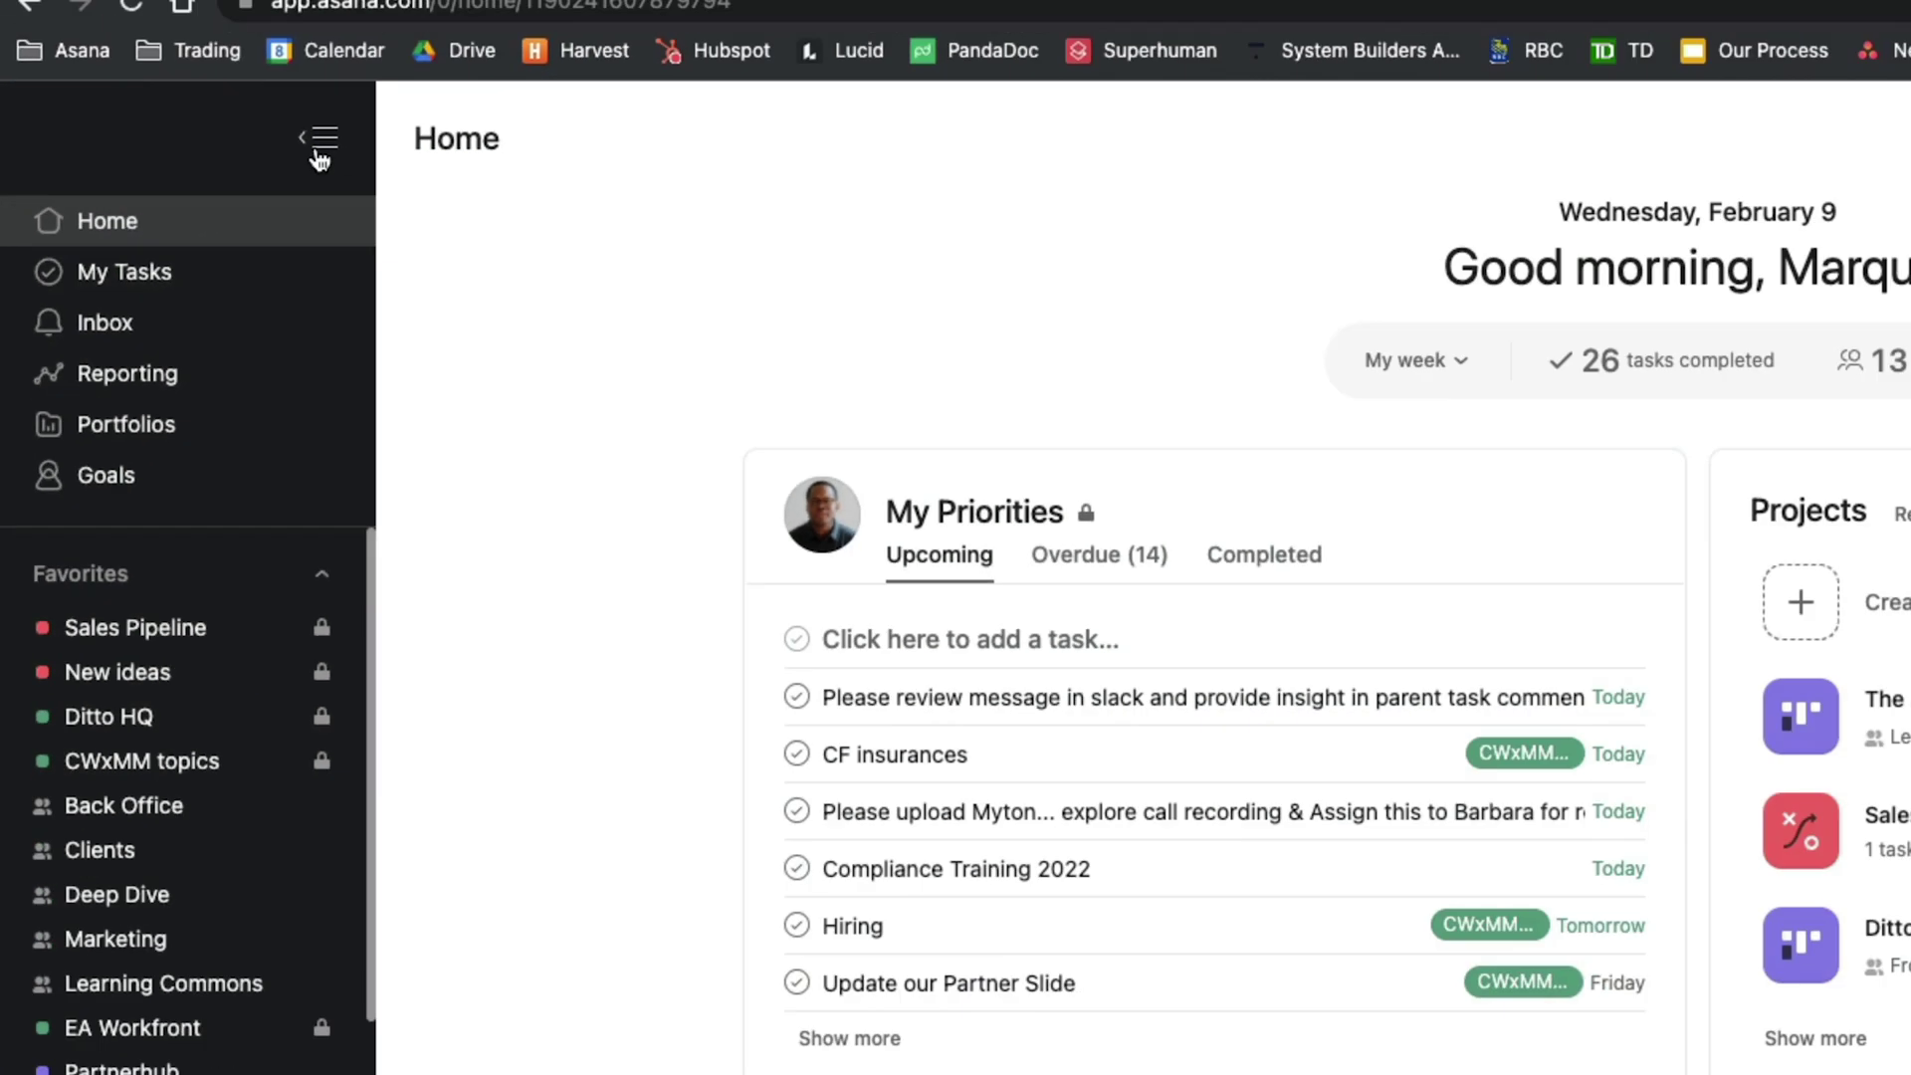
- Hide the sidebar and browse My Priorities' Overdue and Completed tabs before returning to Upcoming
{"action": "left_click", "coordinate": [492, 111]}
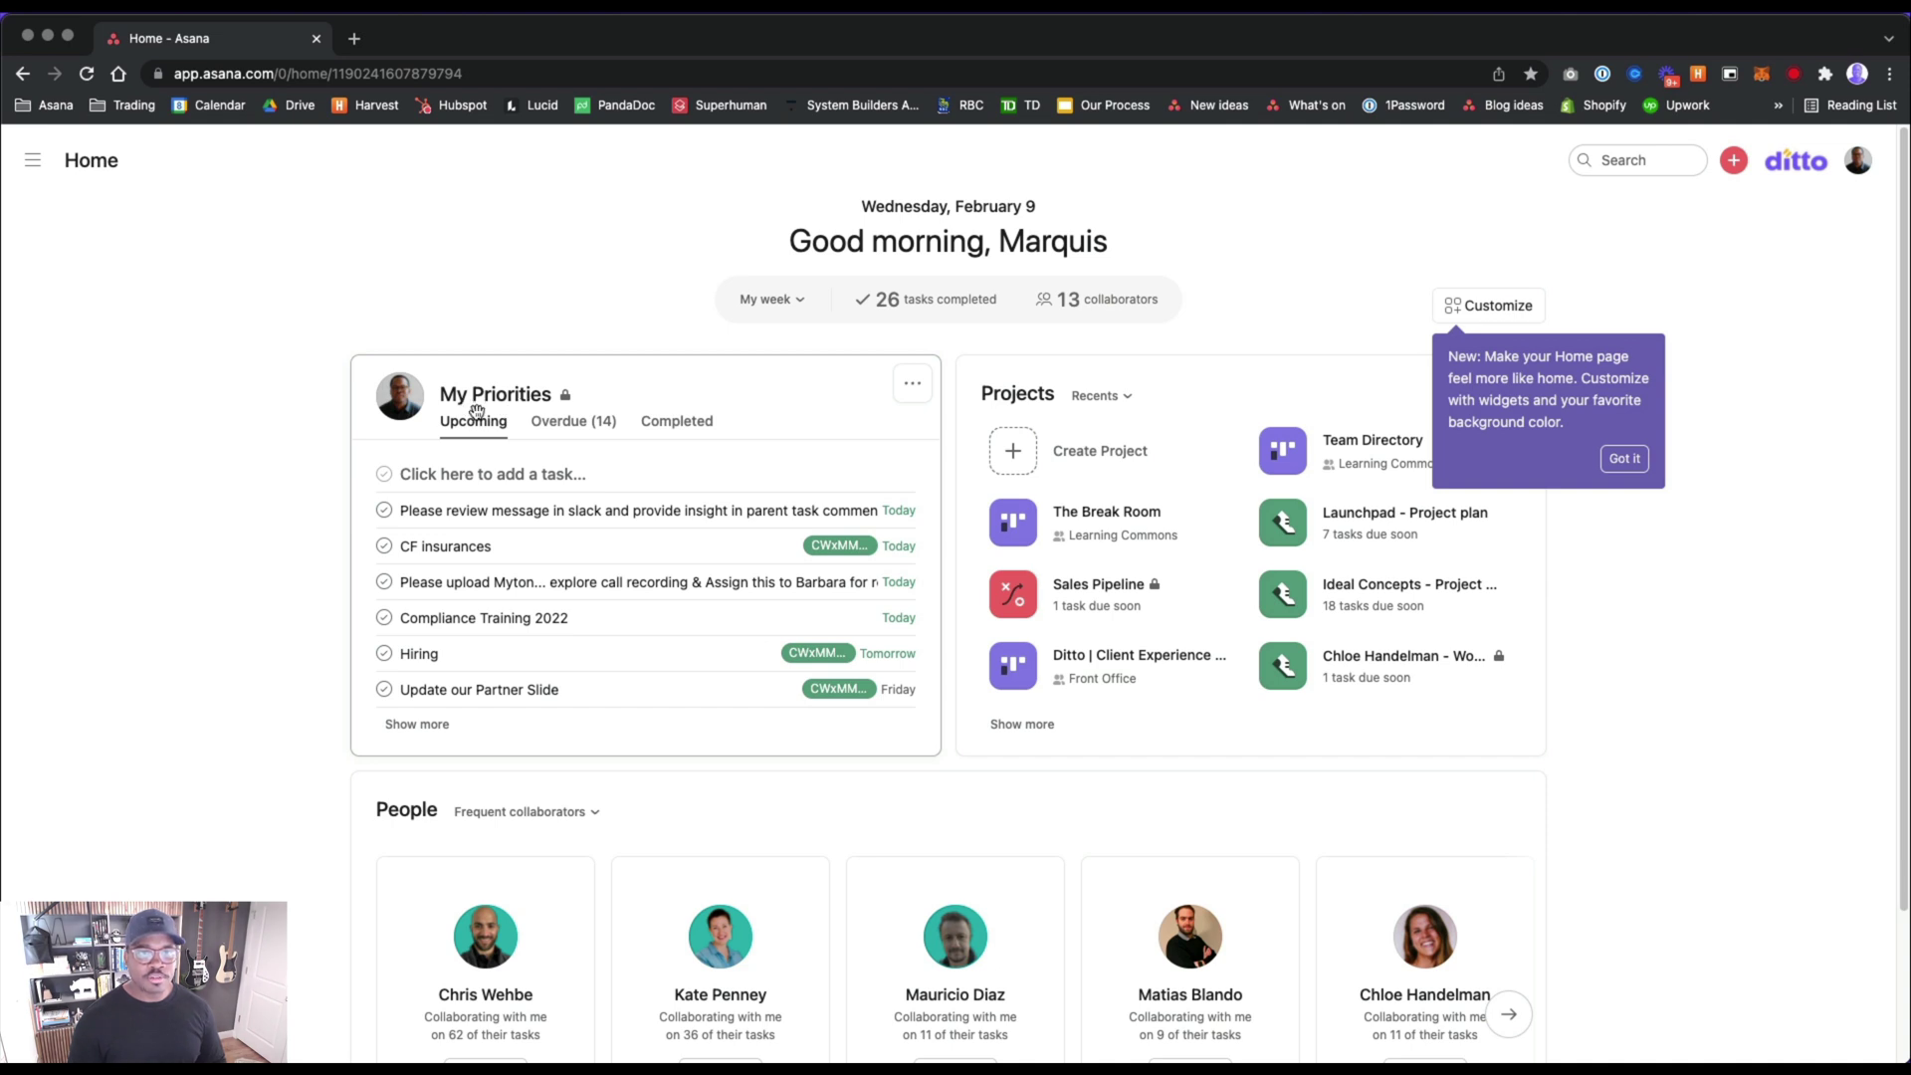
{"action": "mouse_move", "coordinate": [565, 396]}
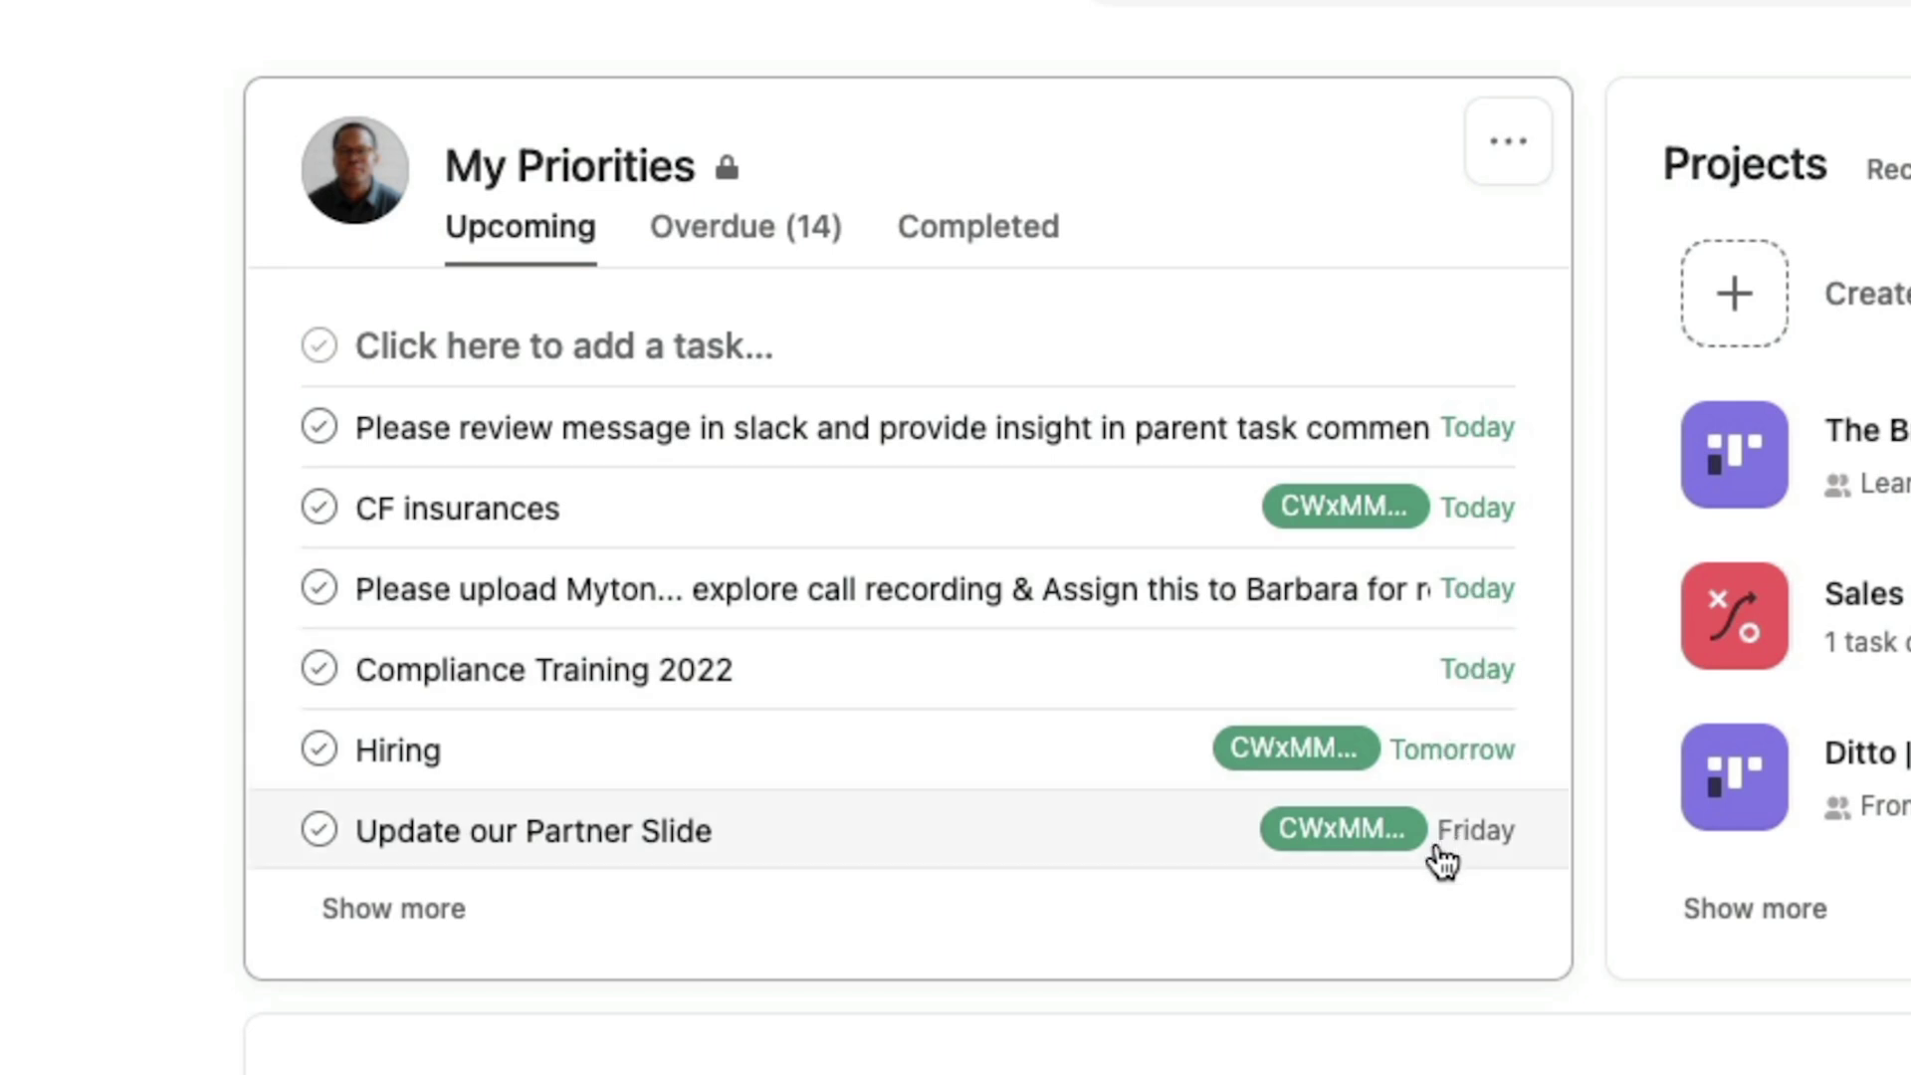
{"action": "left_click", "coordinate": [746, 243]}
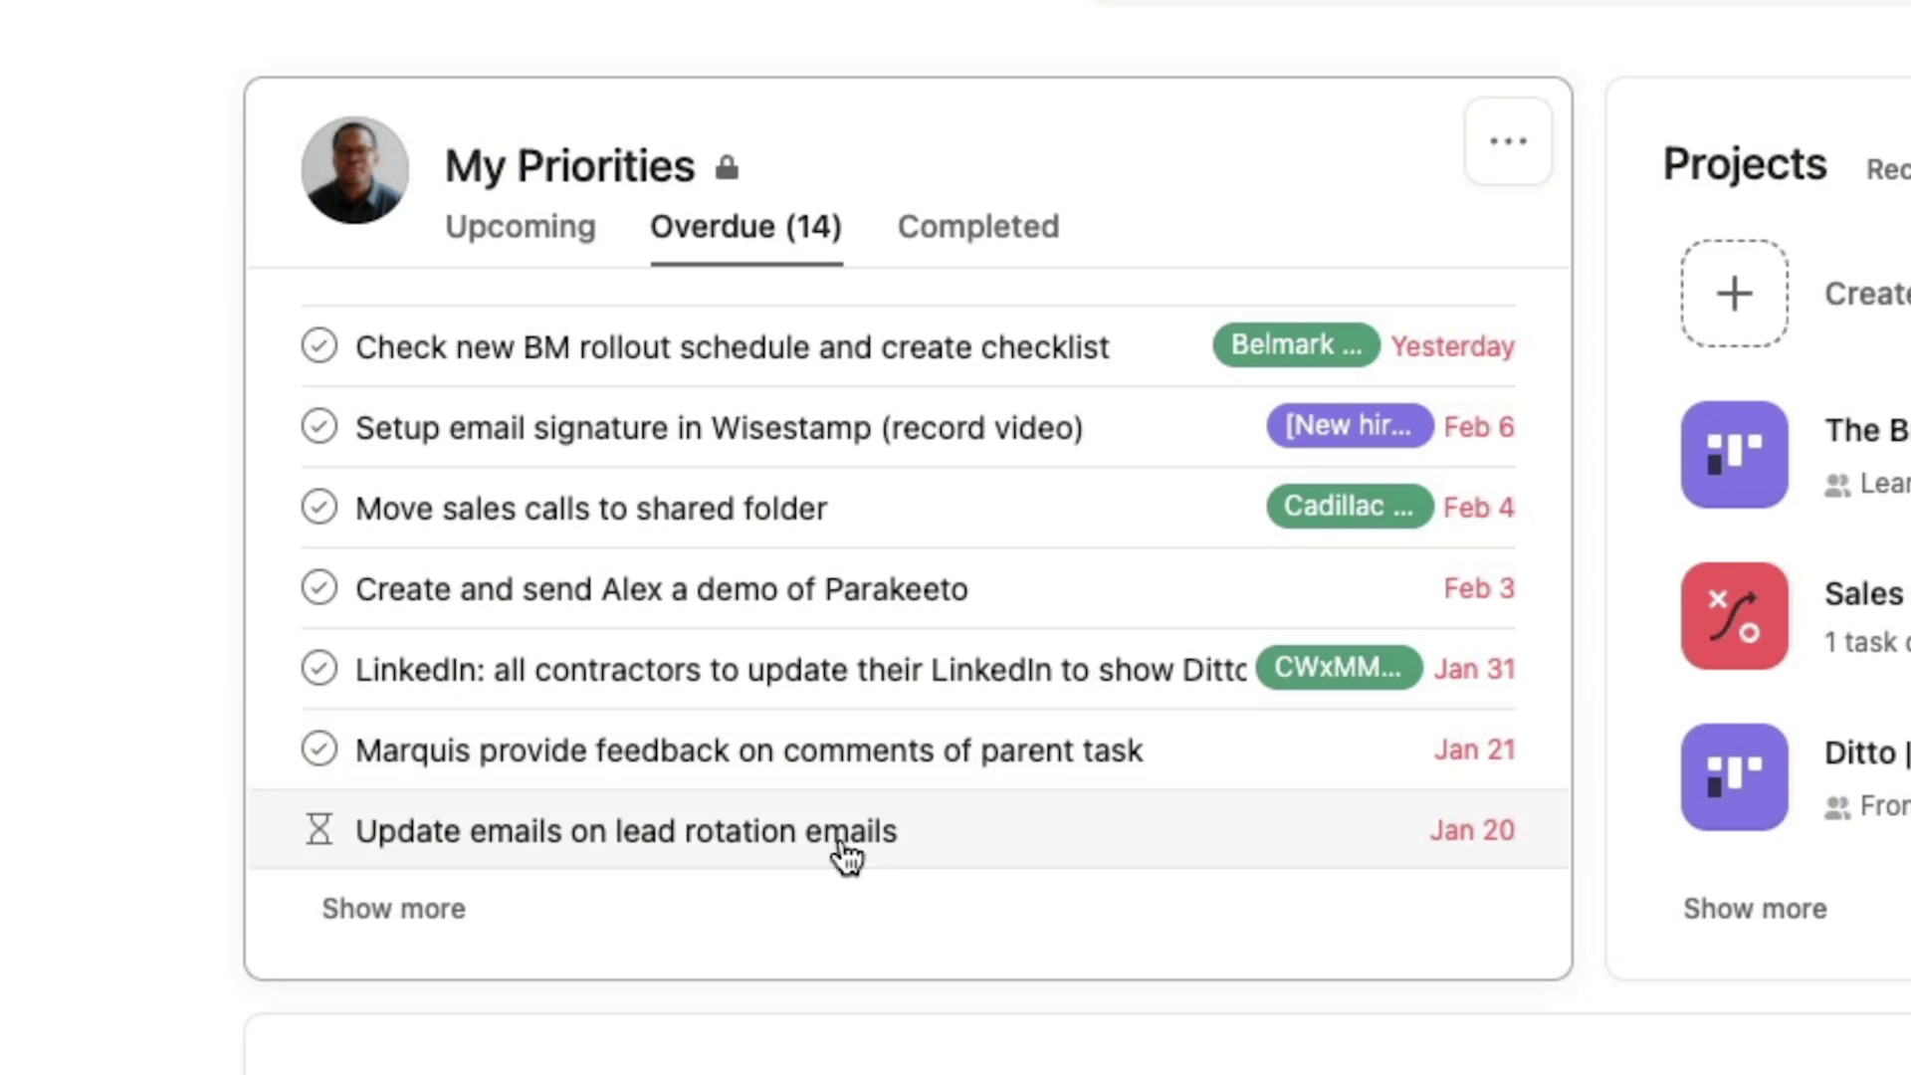
{"action": "left_click", "coordinate": [951, 264]}
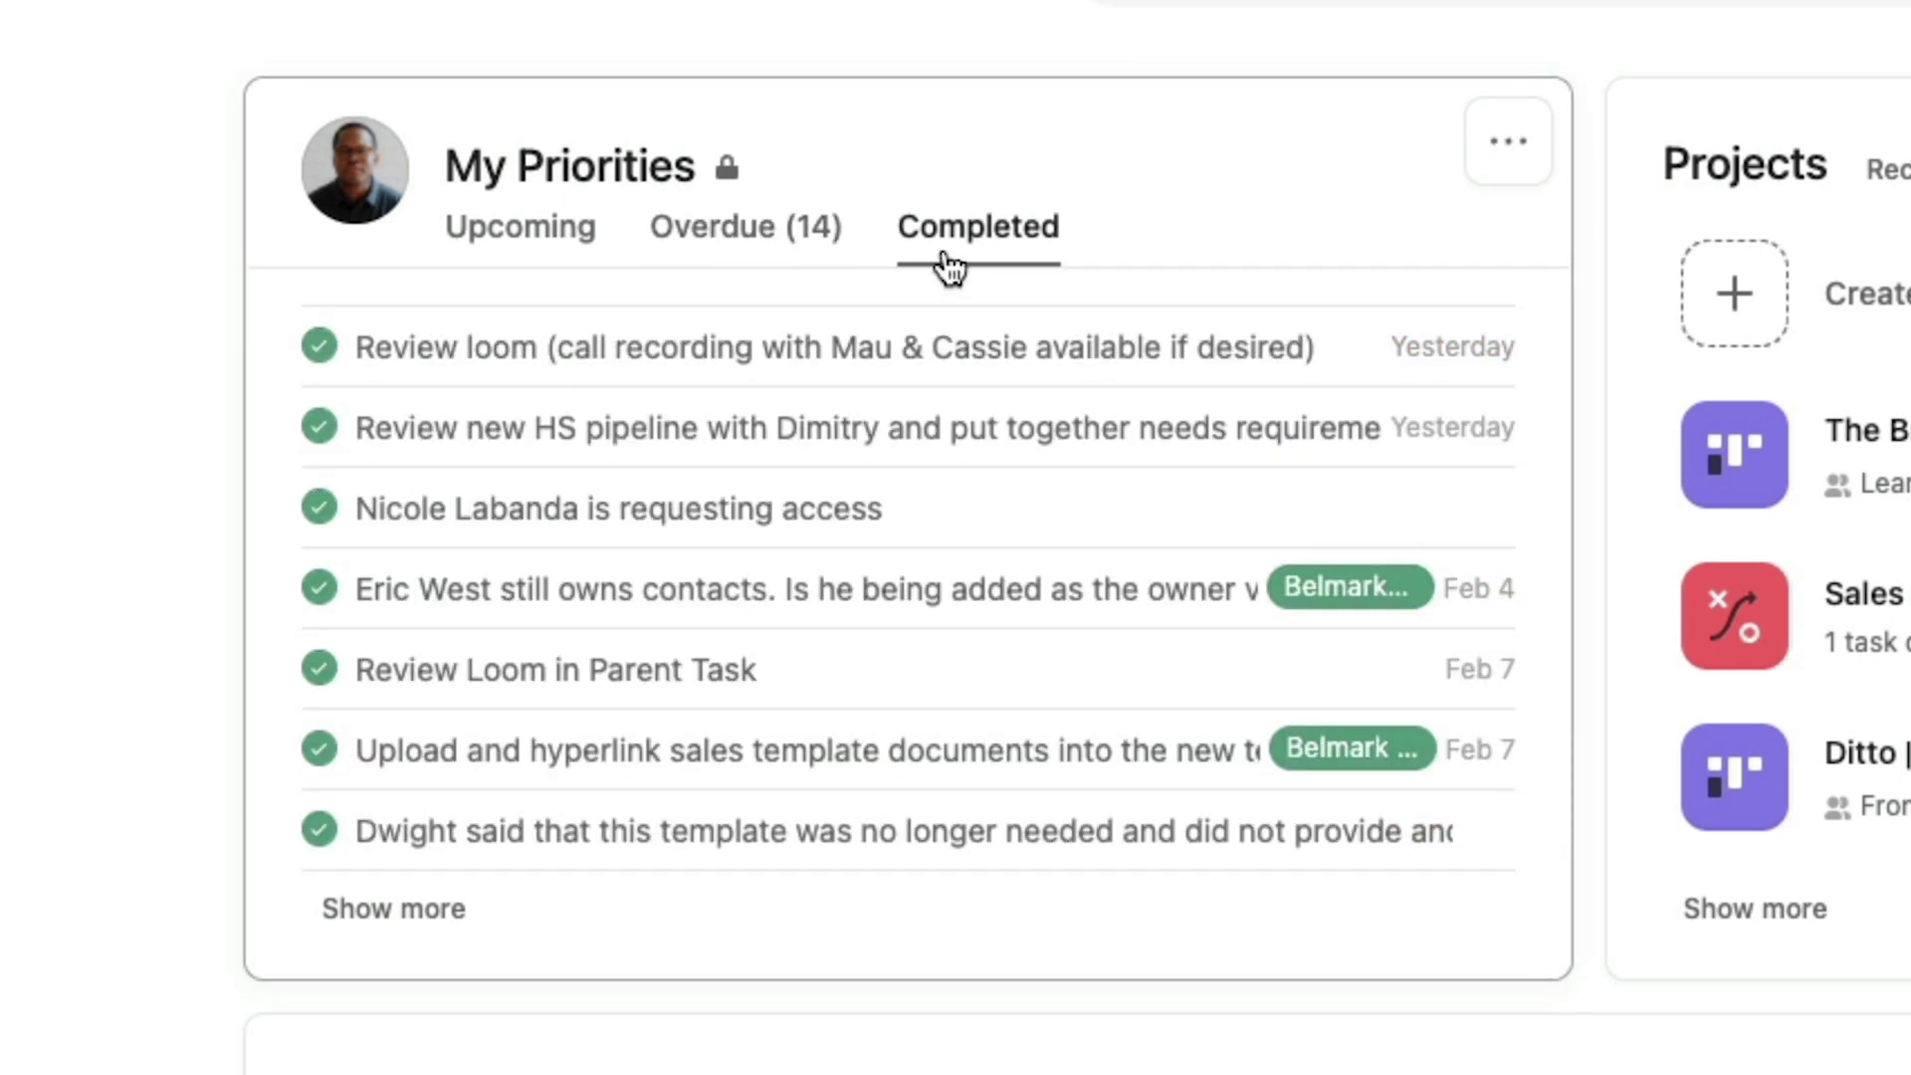
{"action": "left_click", "coordinate": [492, 239]}
- Set the My Priorities widget to Full size and dismiss the customization tip
{"action": "left_click", "coordinate": [1508, 145]}
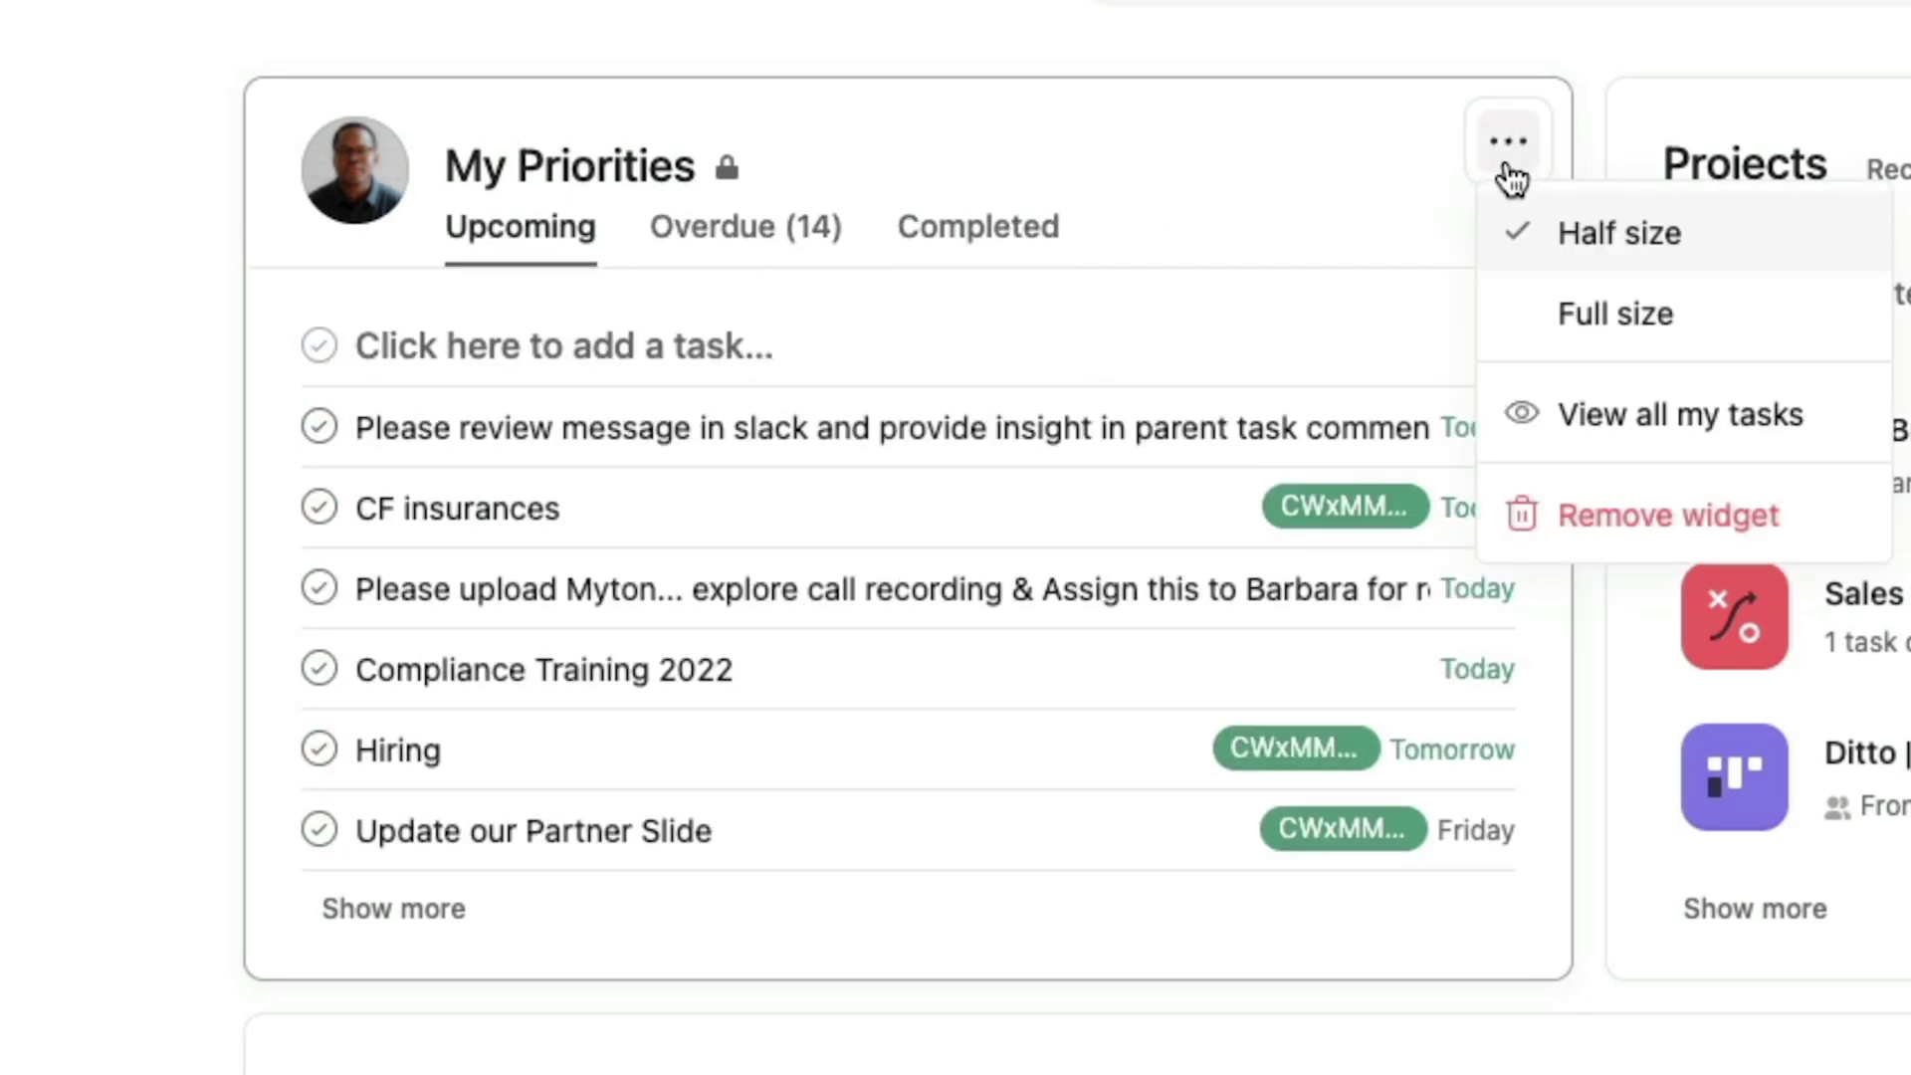
{"action": "left_click", "coordinate": [1614, 310]}
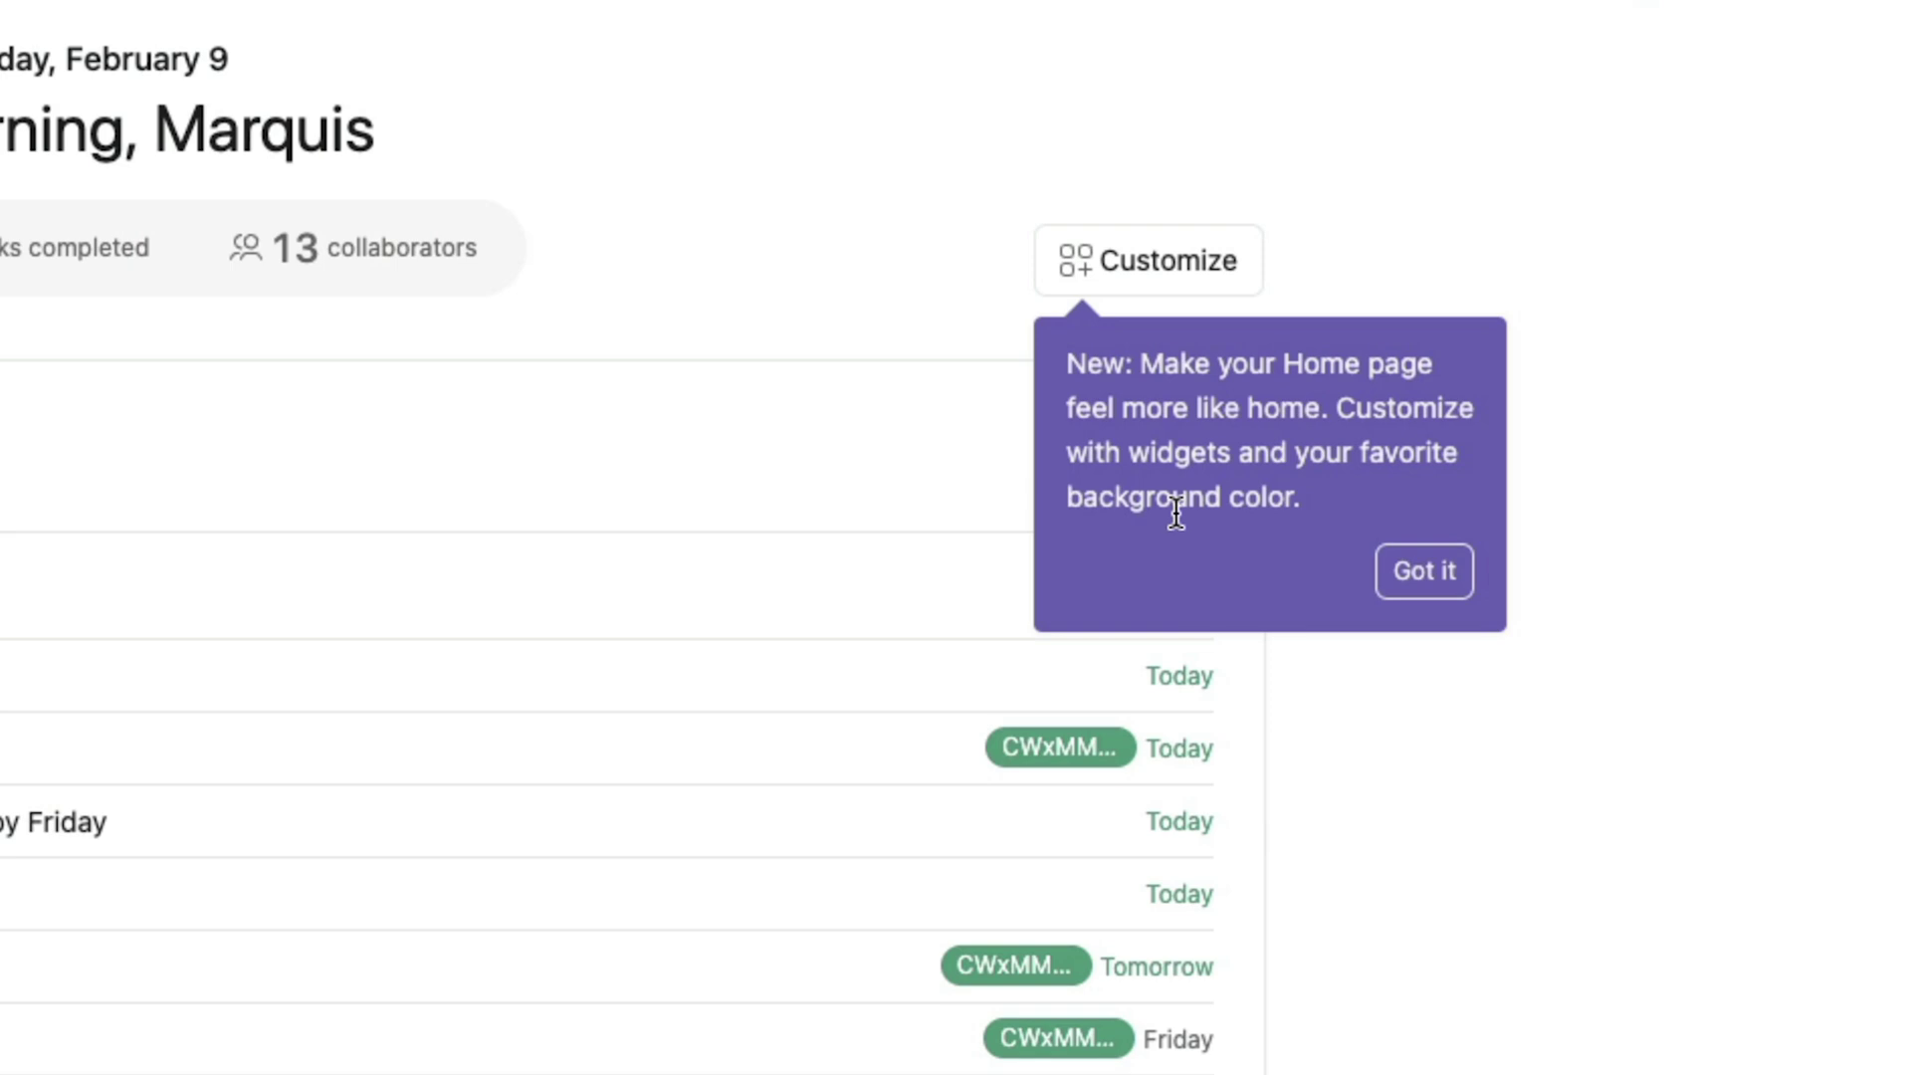
{"action": "left_click", "coordinate": [1393, 572]}
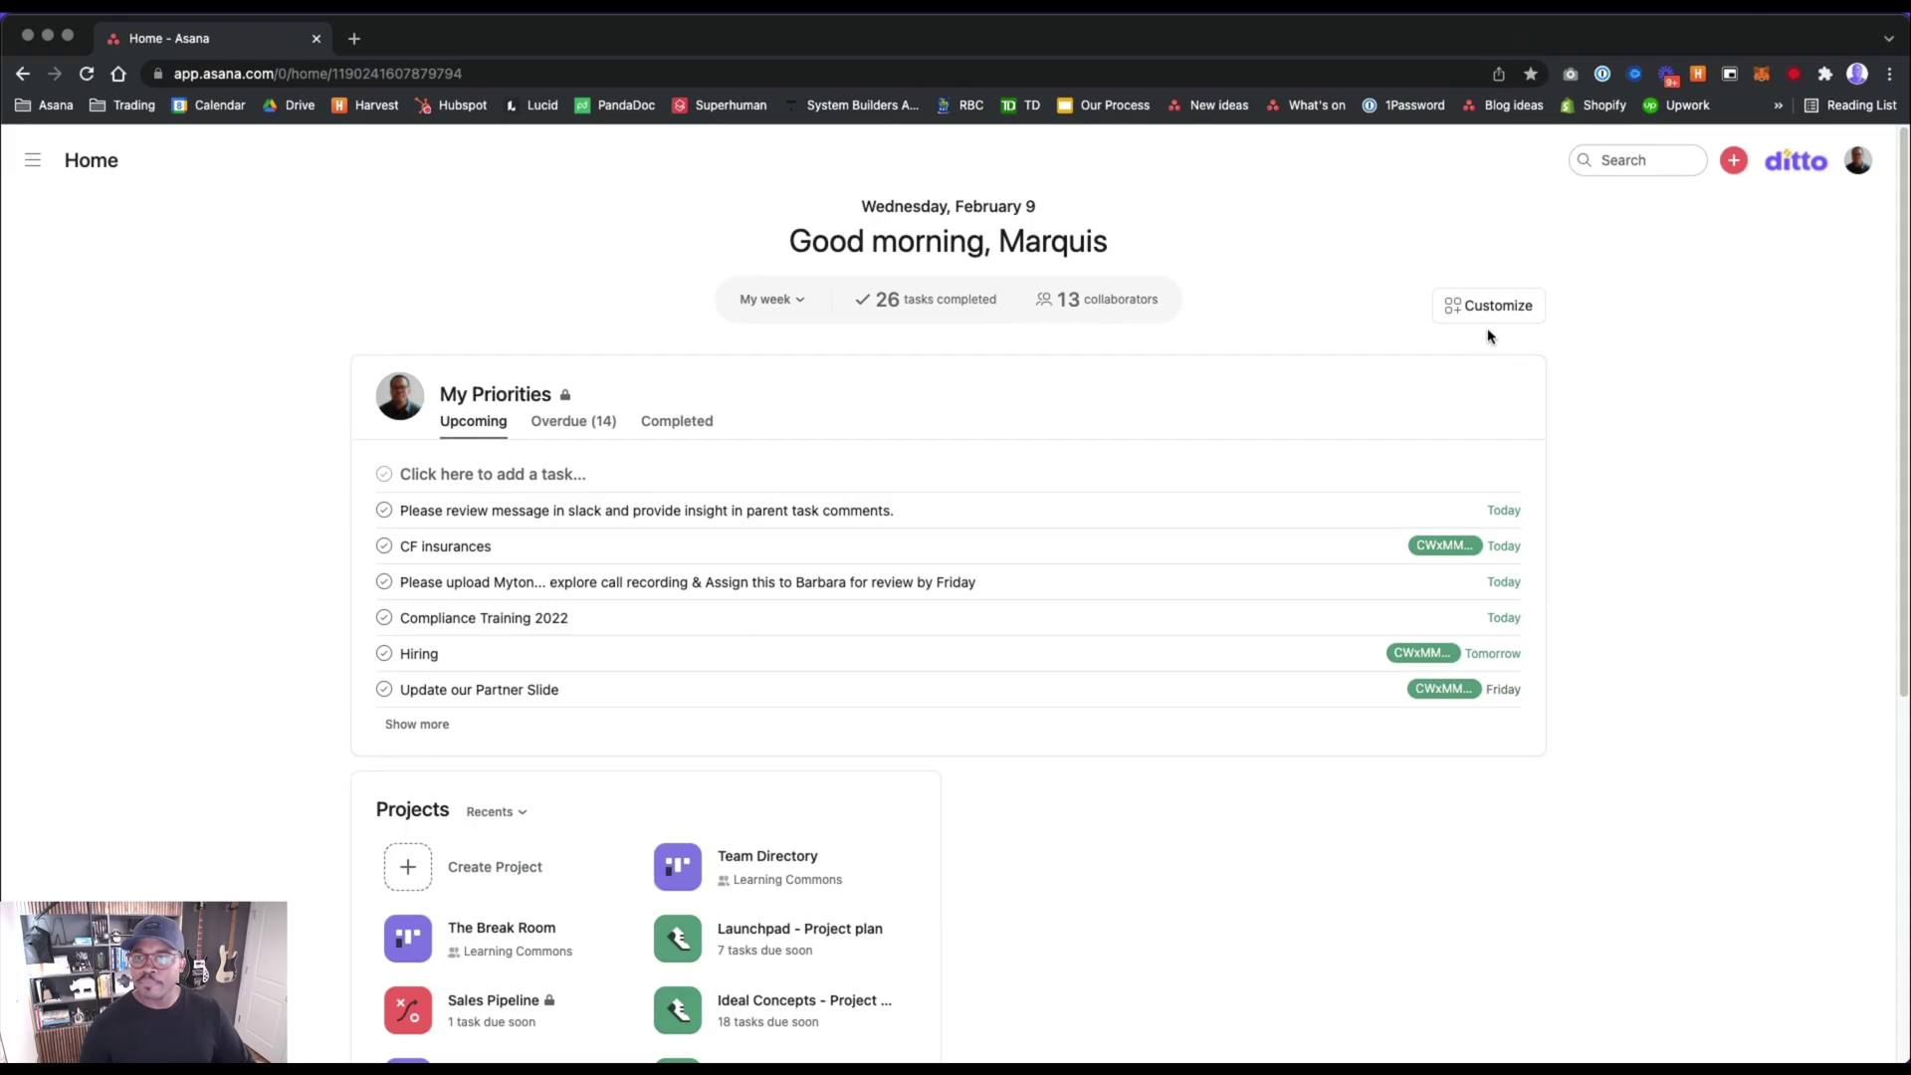
- Try plum, orange, lime, dark green and teal Home backgrounds, settling on lavender purple
{"action": "left_click", "coordinate": [1145, 277]}
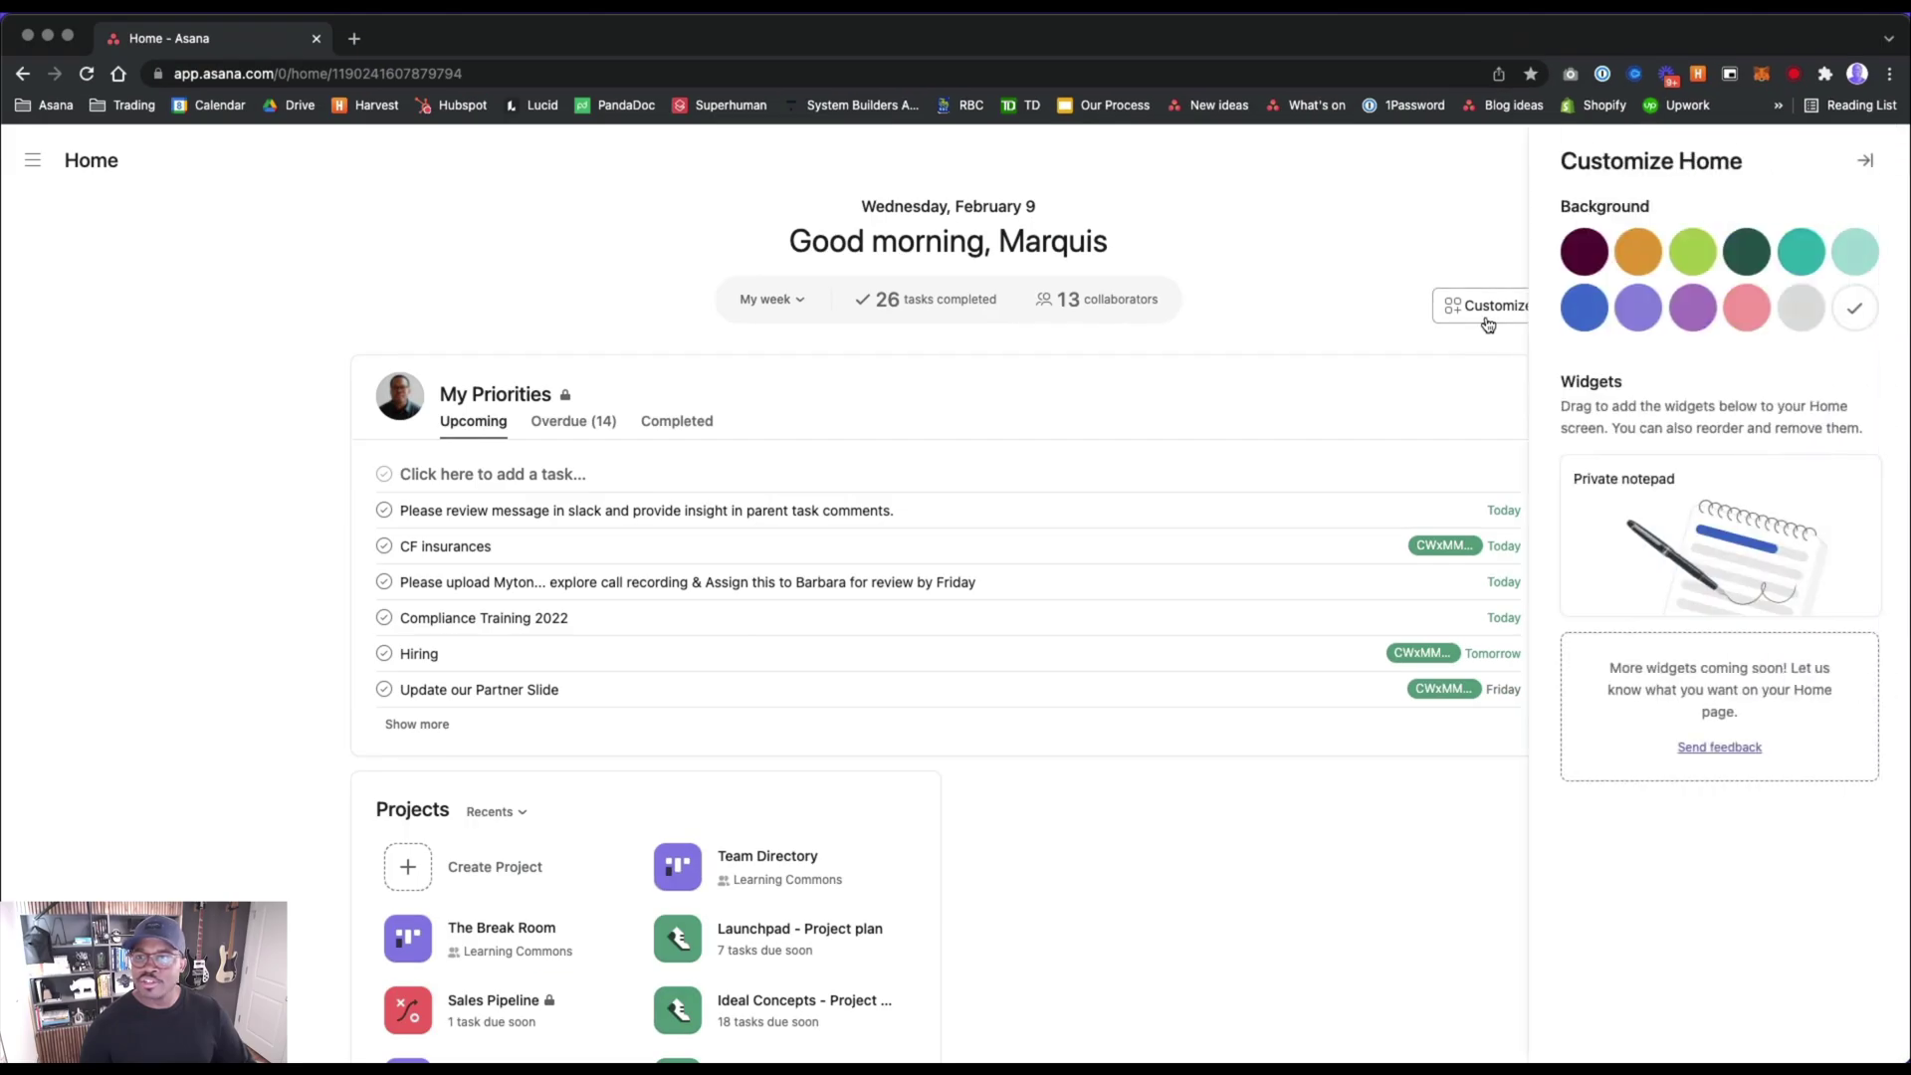
{"action": "left_click", "coordinate": [1590, 256]}
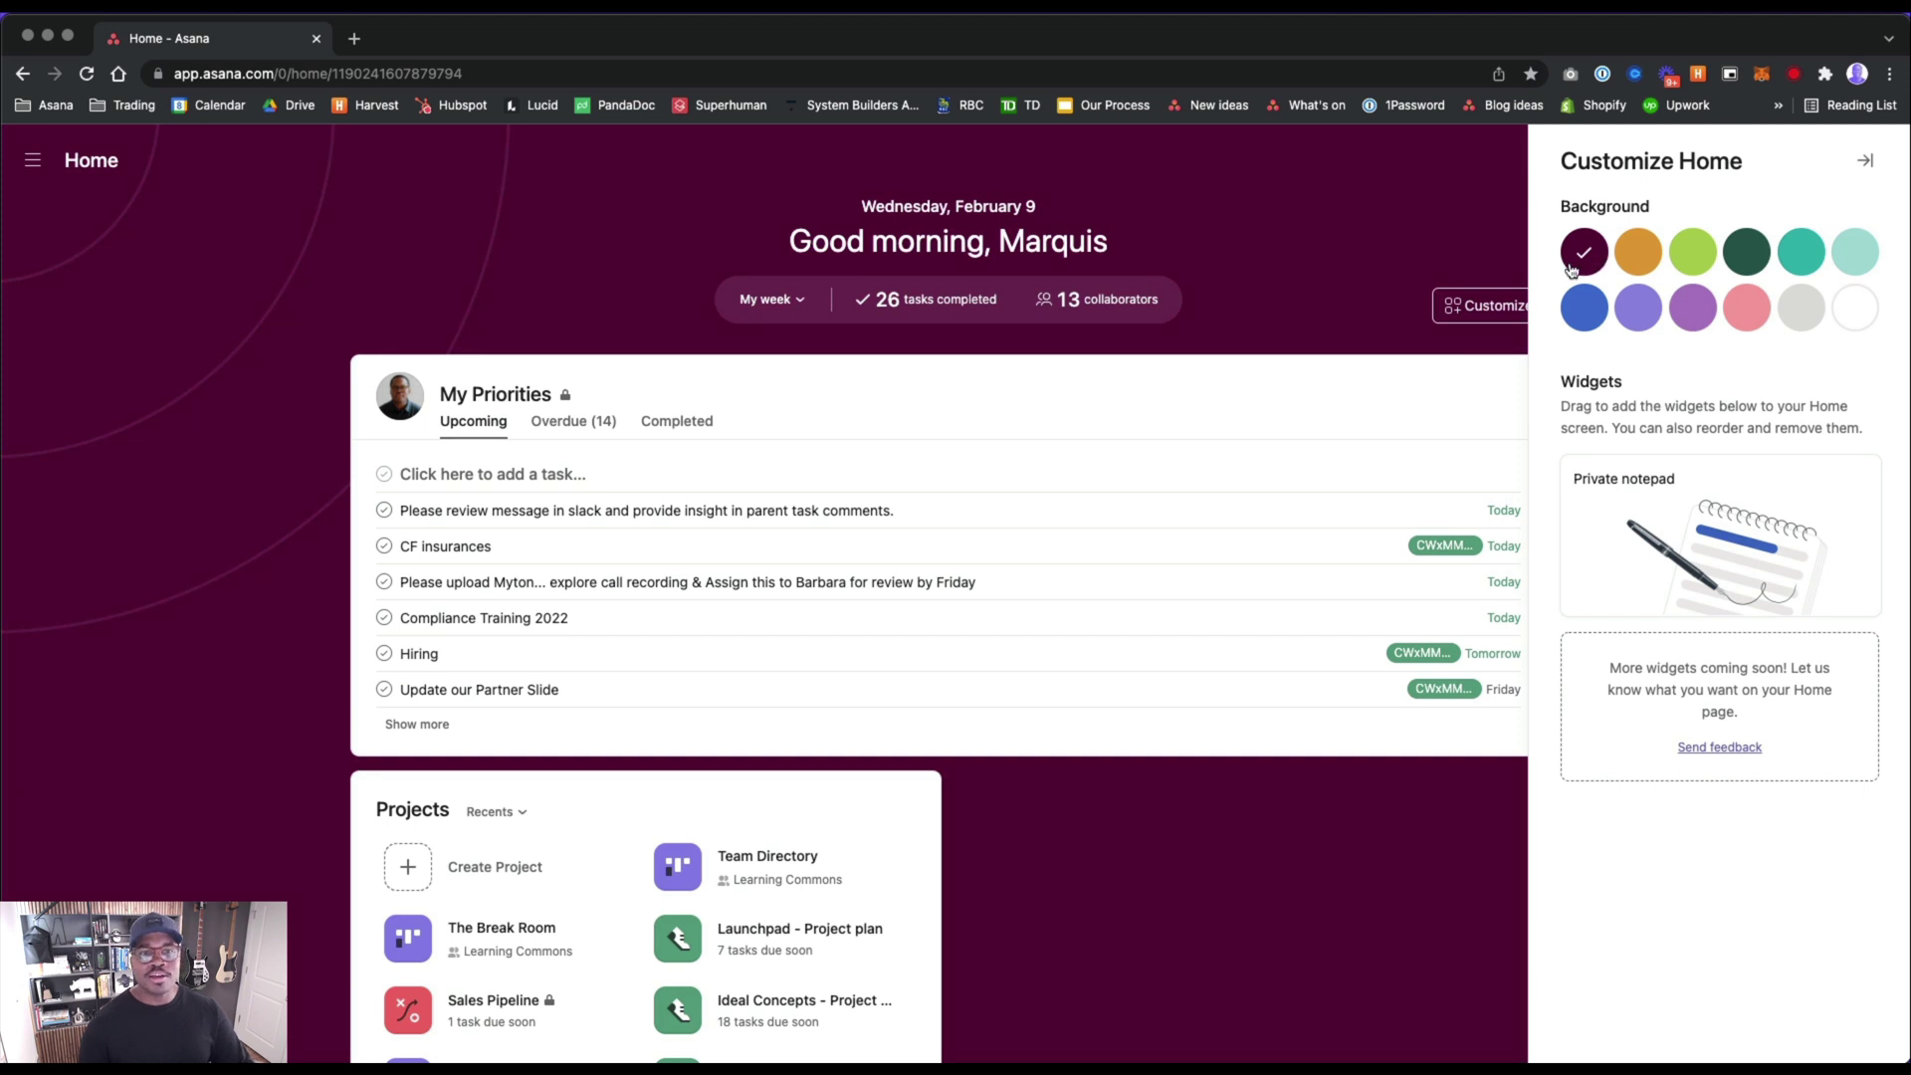
{"action": "left_click", "coordinate": [1634, 258]}
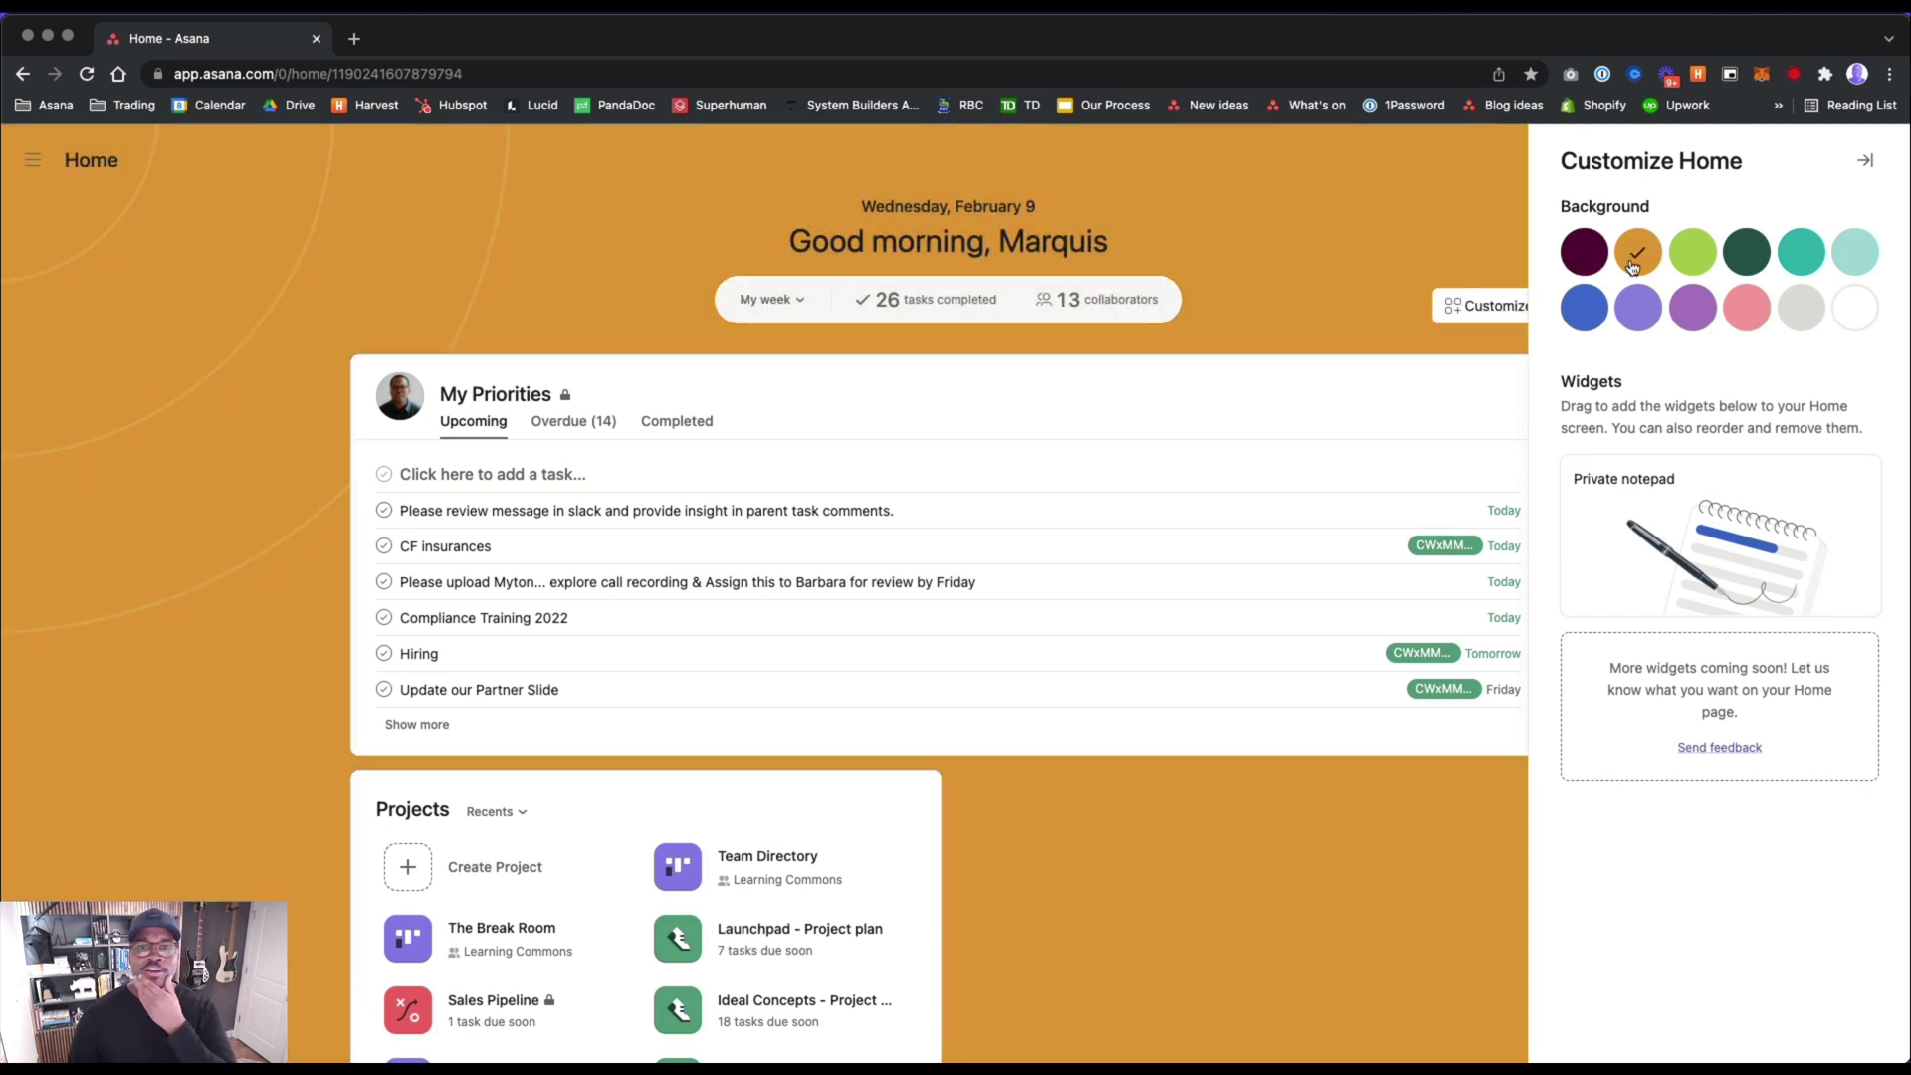
{"action": "left_click", "coordinate": [1695, 260]}
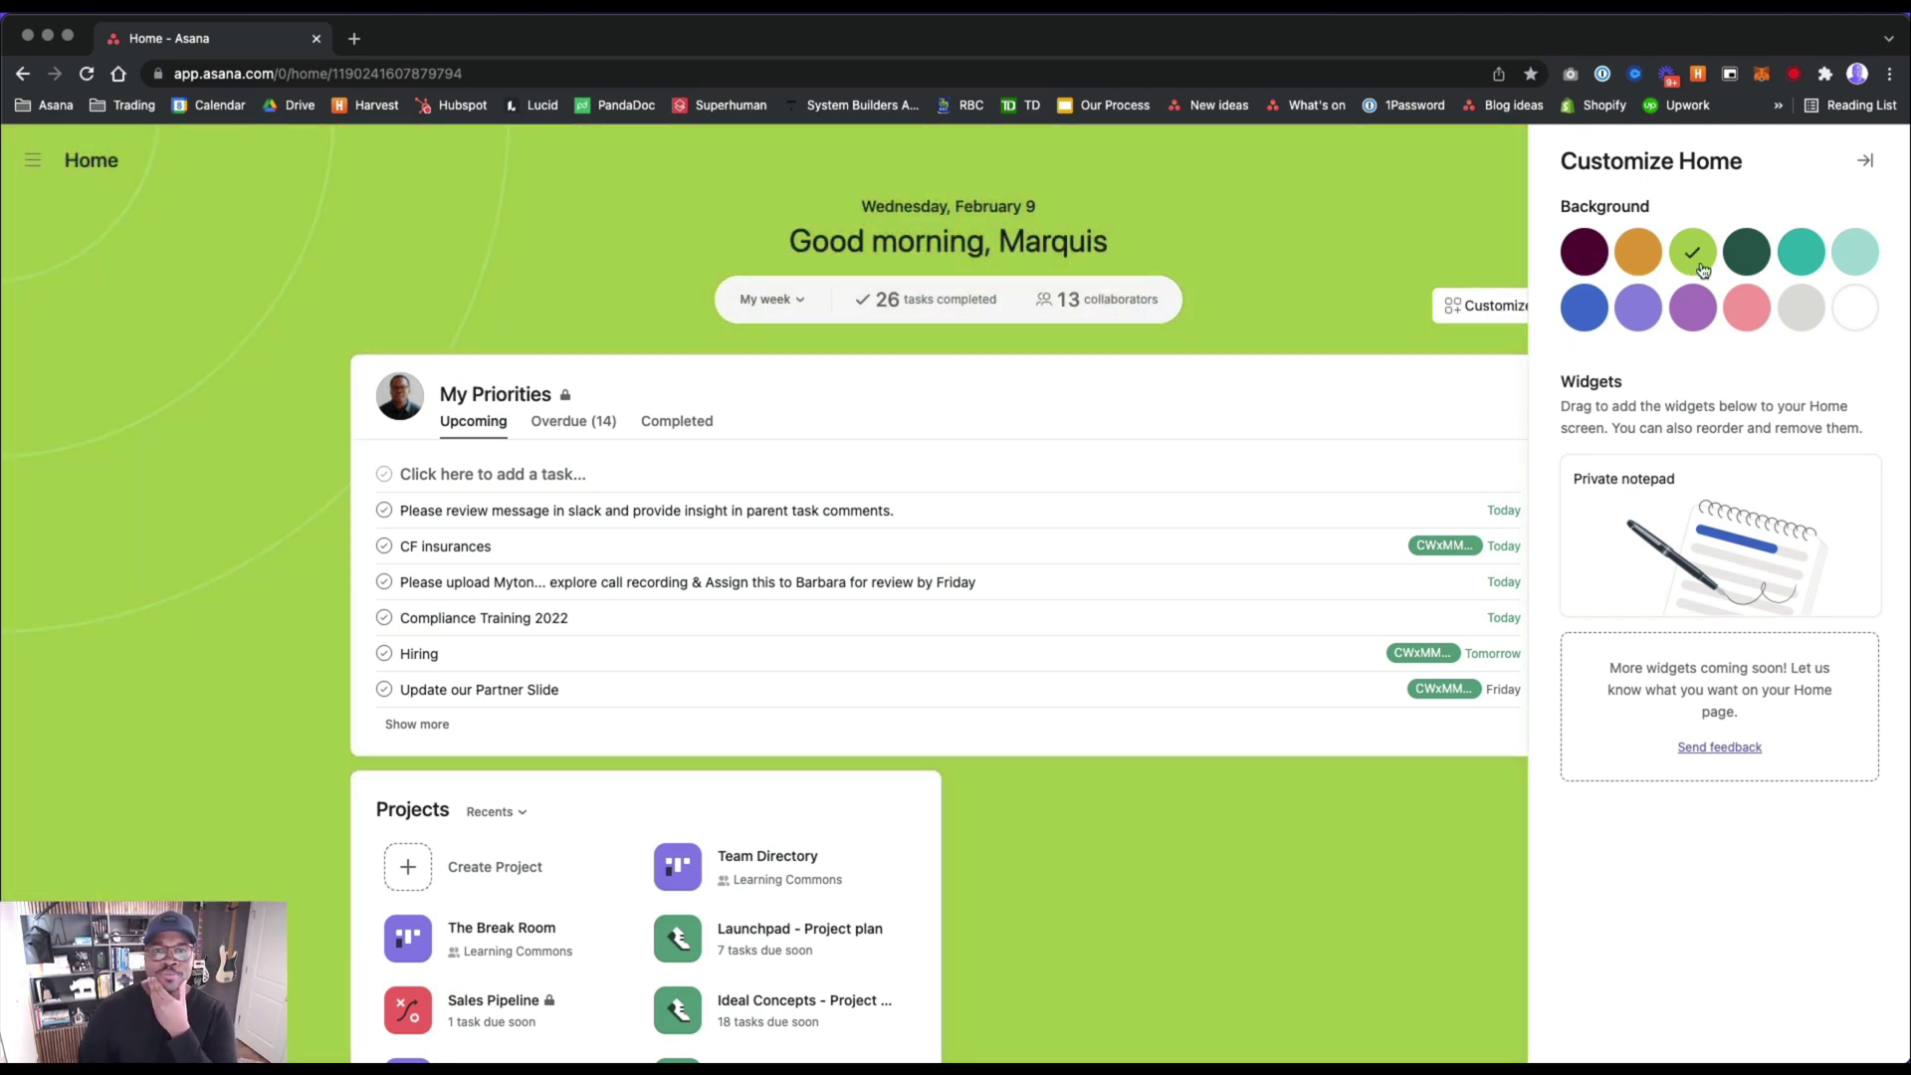
{"action": "left_click", "coordinate": [1747, 257]}
{"action": "left_click", "coordinate": [1803, 261]}
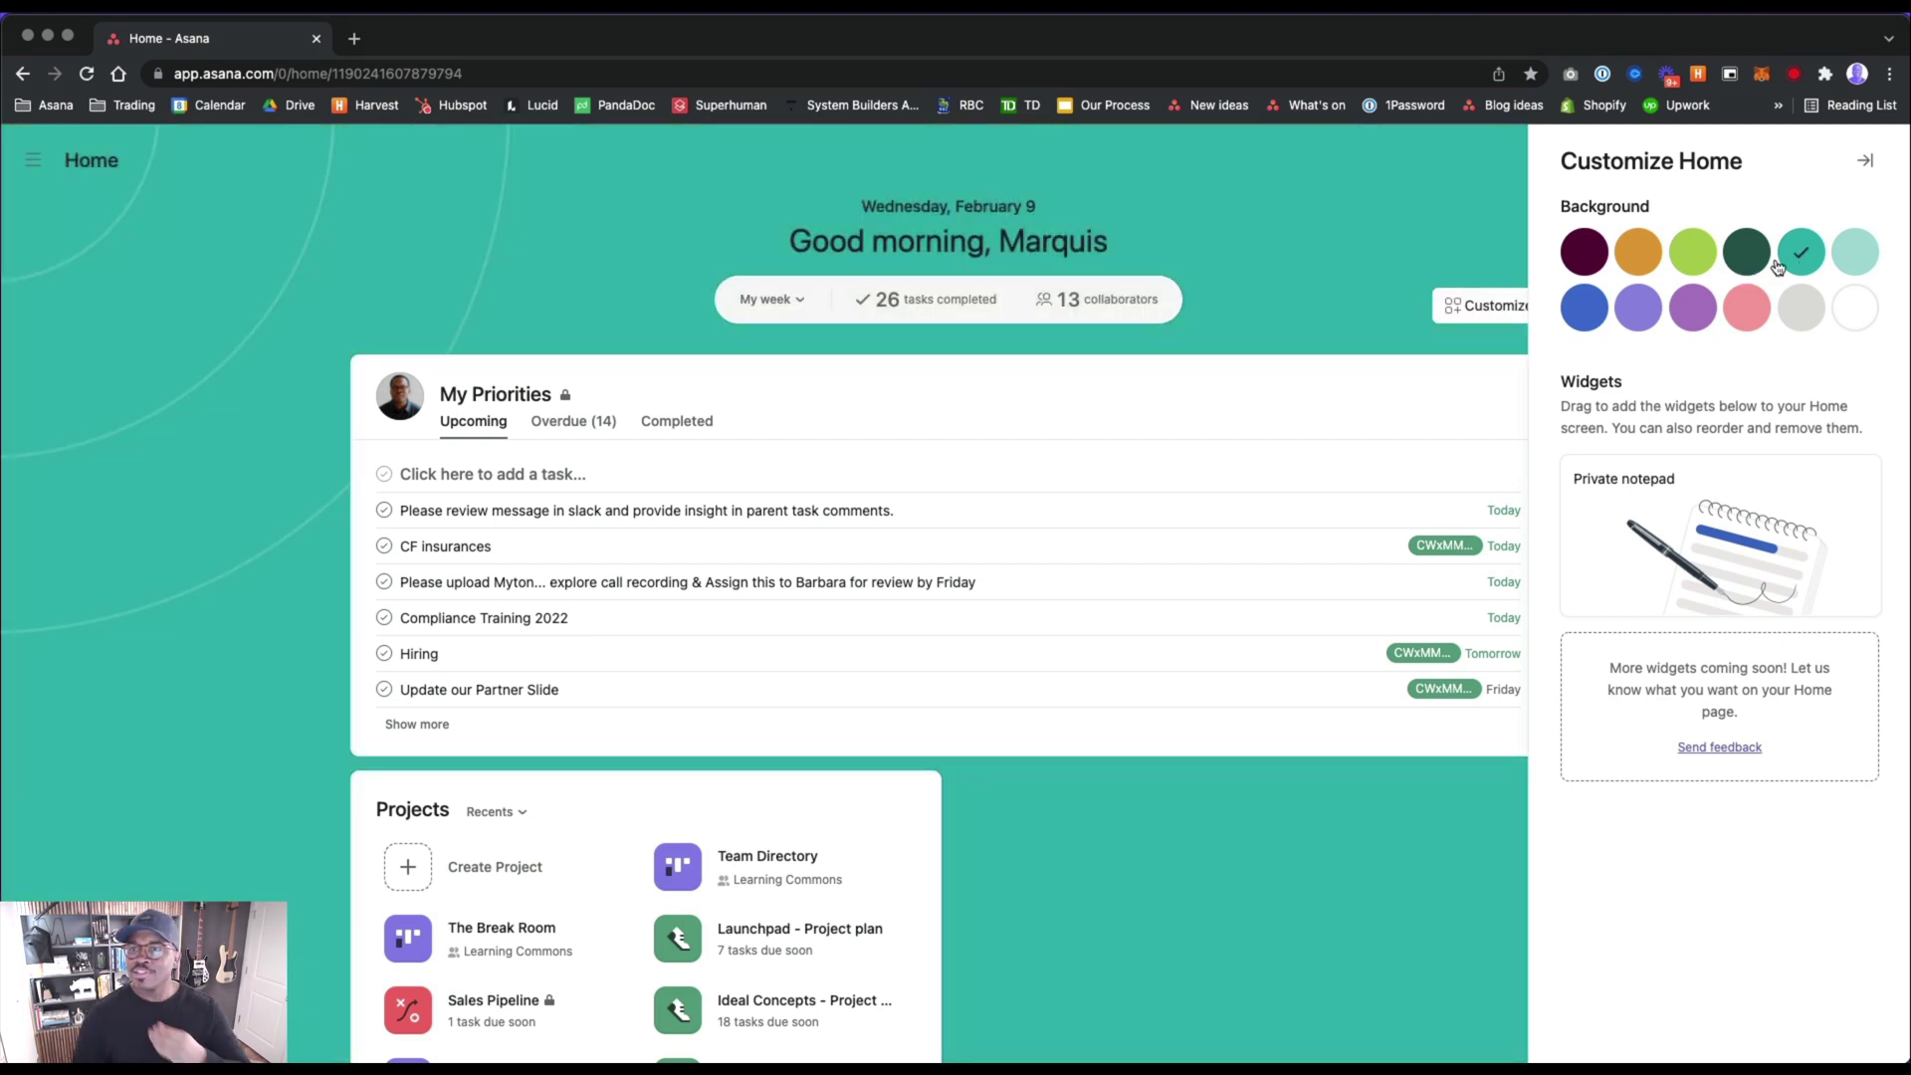
{"action": "left_click", "coordinate": [1657, 318]}
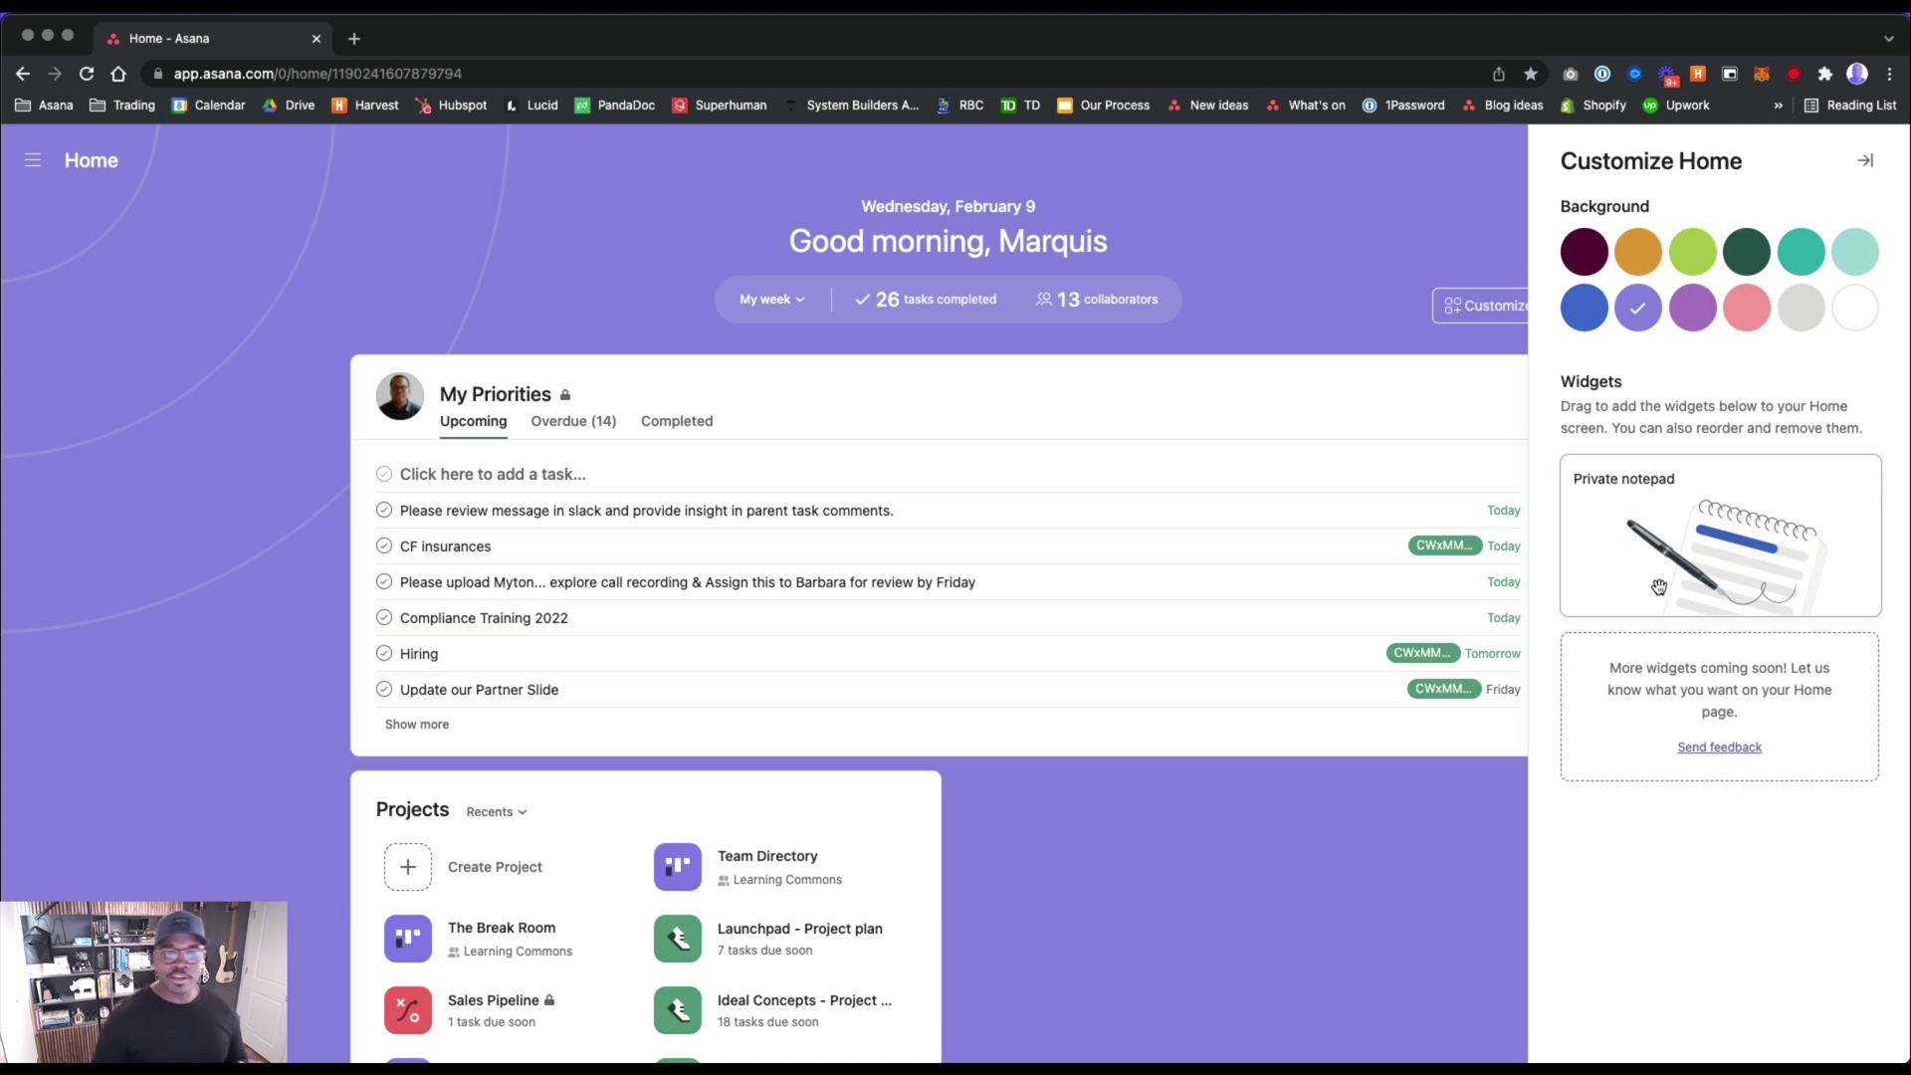
- Add a Private notepad widget beside Projects and close the Customize Home panel
{"action": "left_click_drag", "start_coordinate": [1641, 571], "coordinate": [1125, 975]}
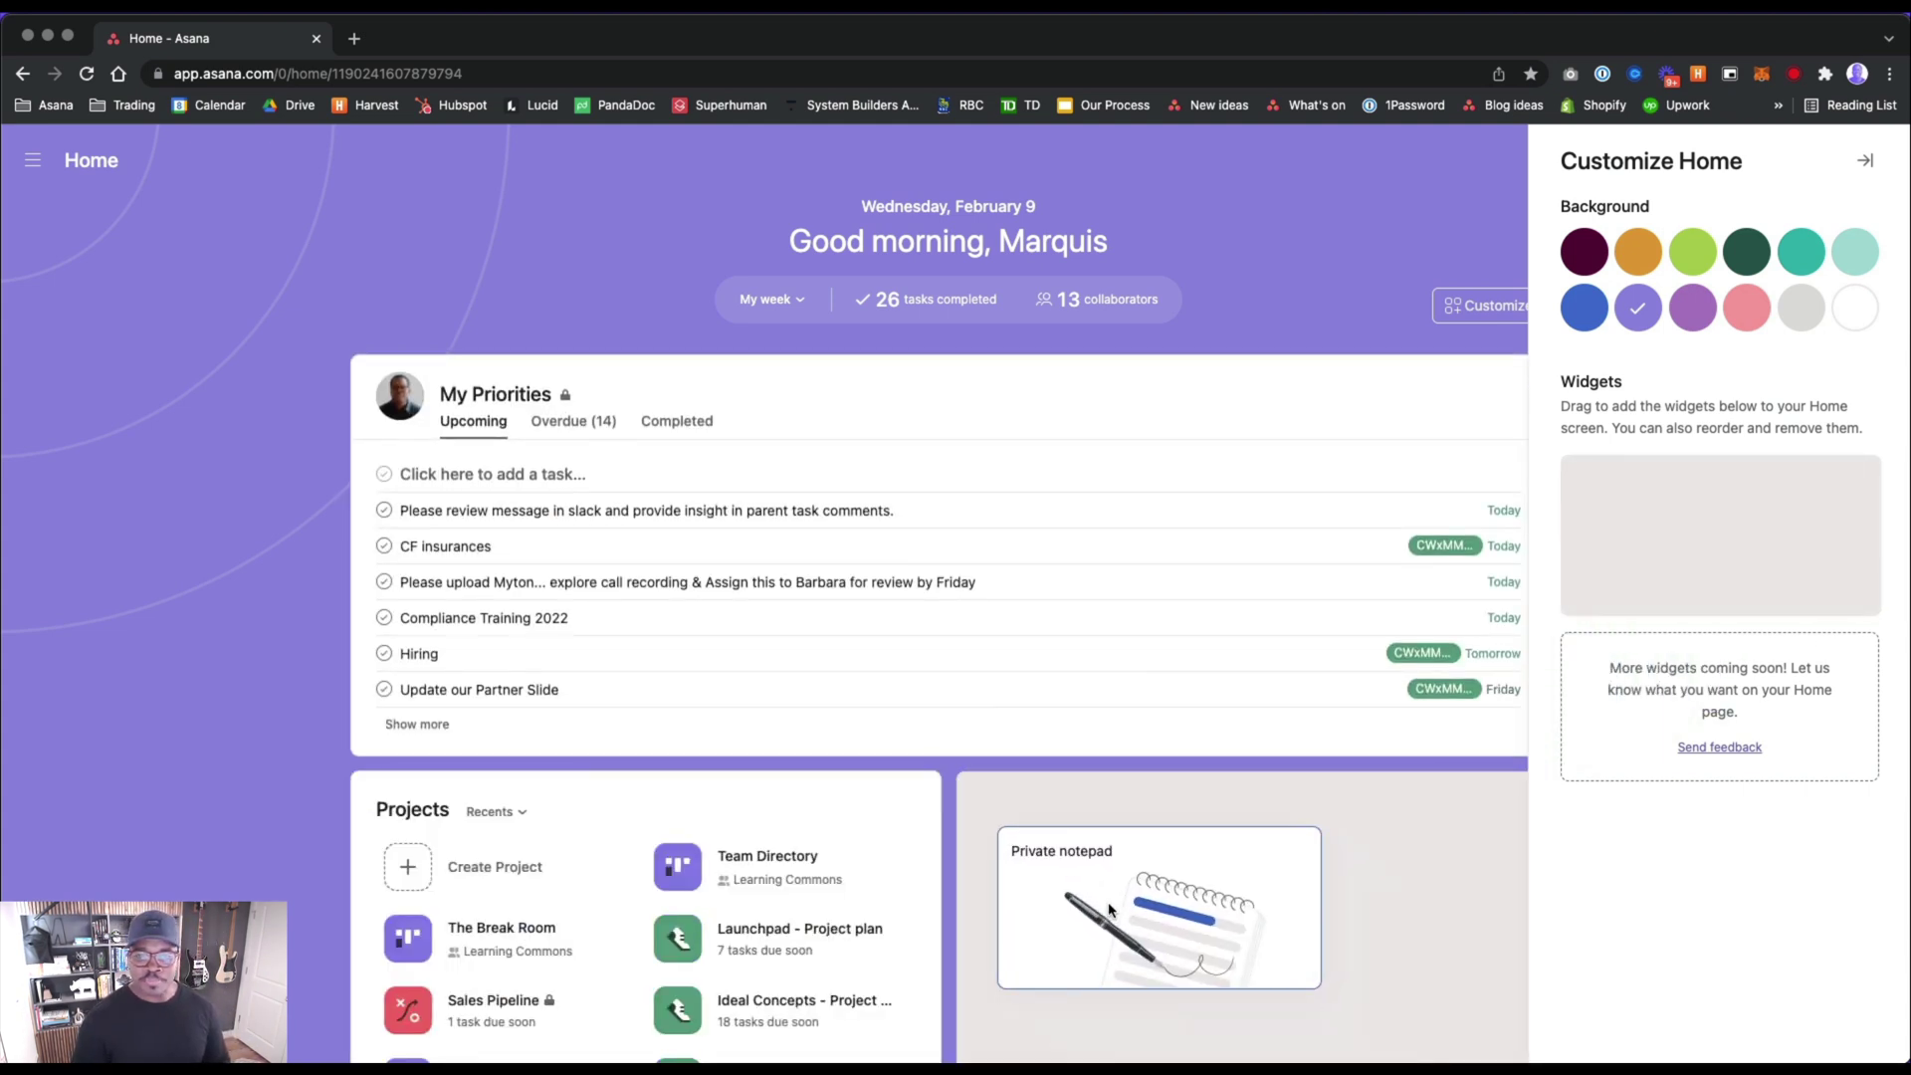
{"action": "left_click", "coordinate": [1864, 160]}
{"action": "scroll", "coordinate": [1365, 541], "scroll_direction": "down", "scroll_amount": 3}
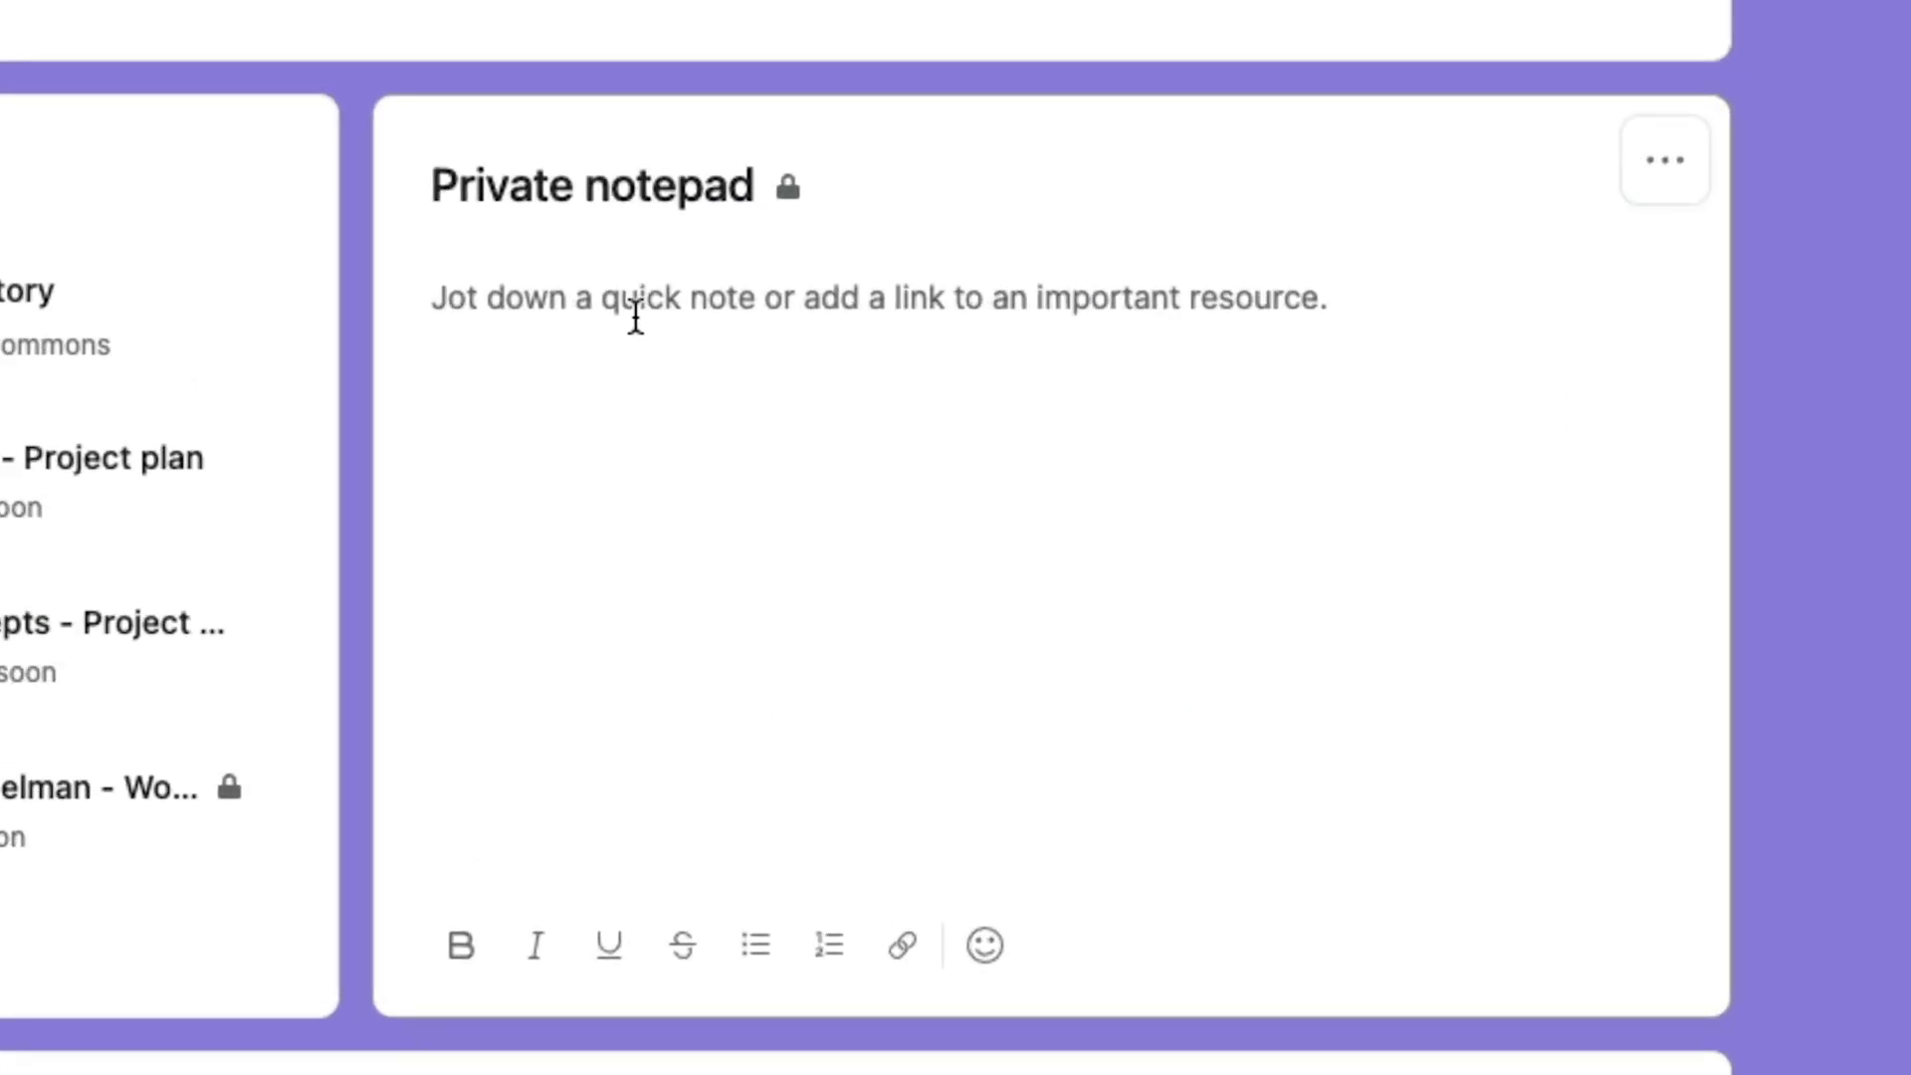
- Write 'This is cool.' in the notepad with a google.com link and a teammate mention
{"action": "left_click", "coordinate": [634, 316]}
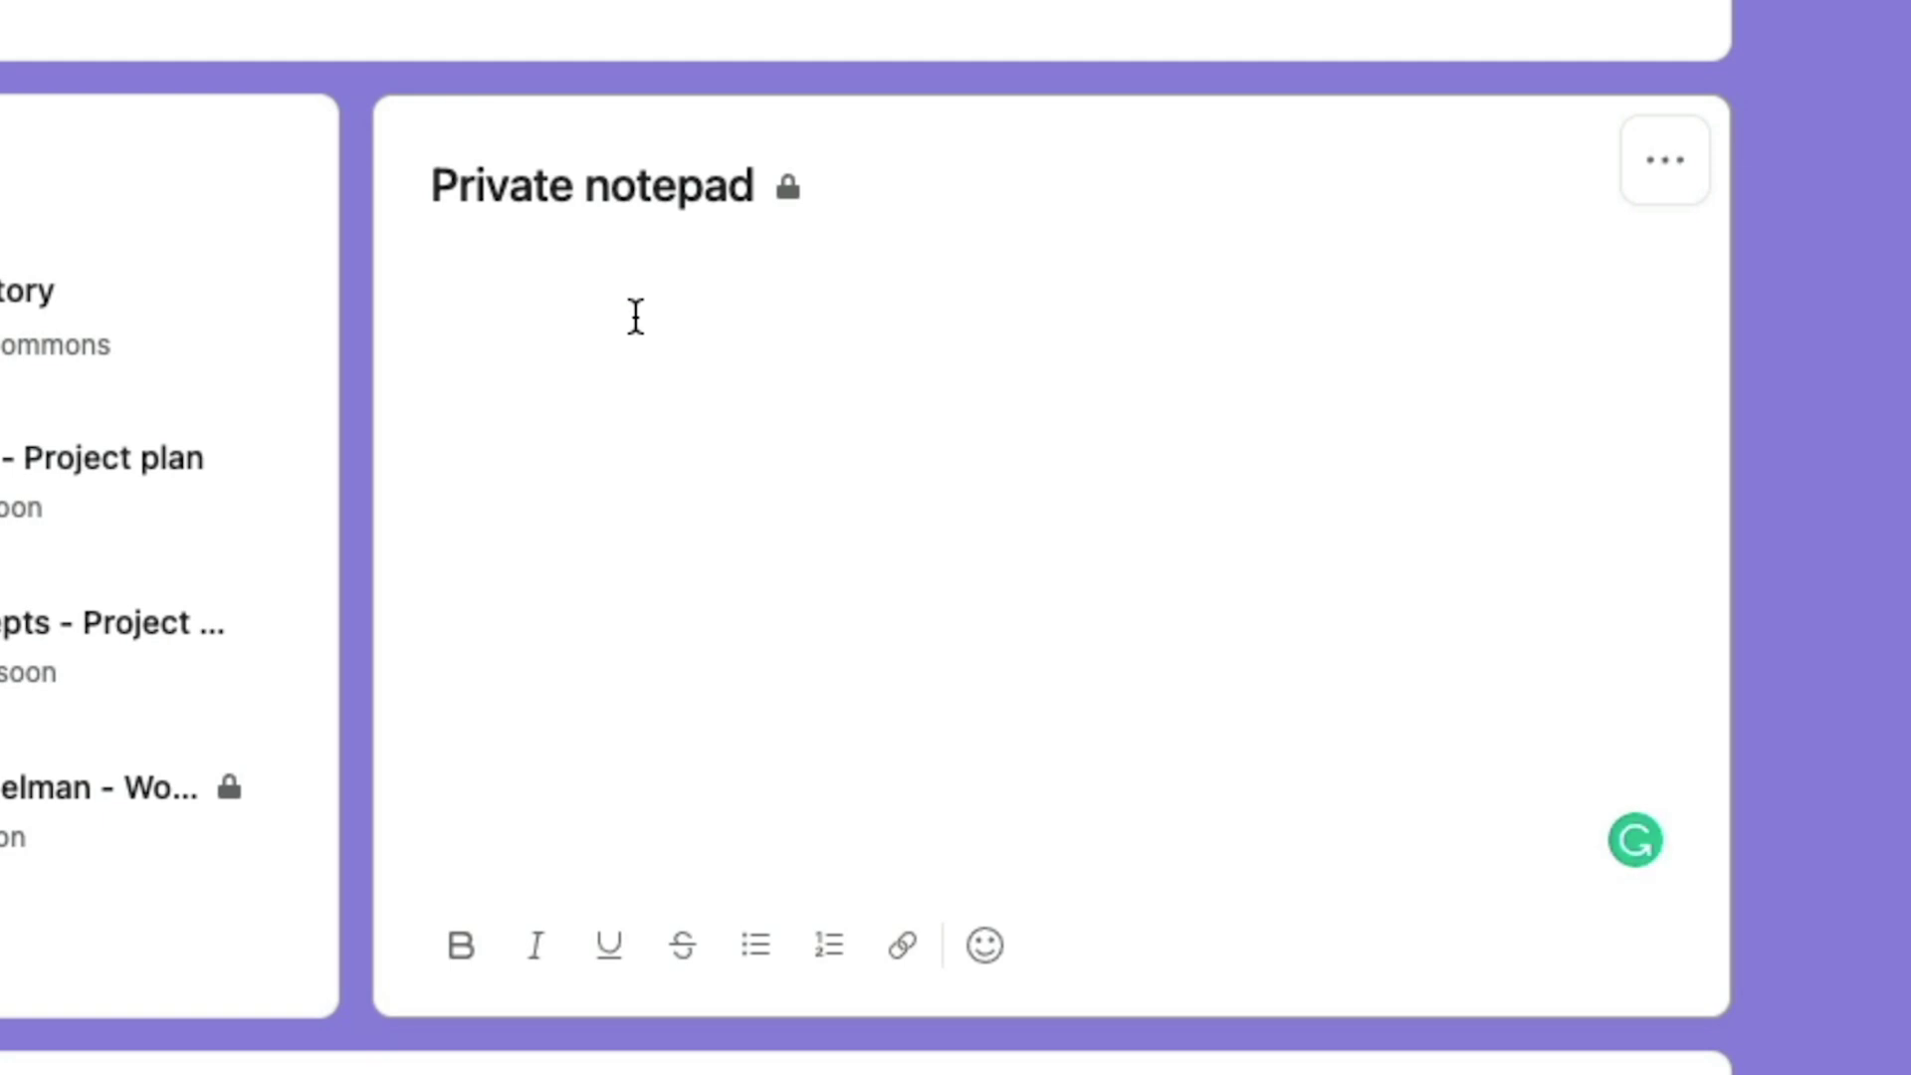
{"action": "type", "text": "This is cool."}
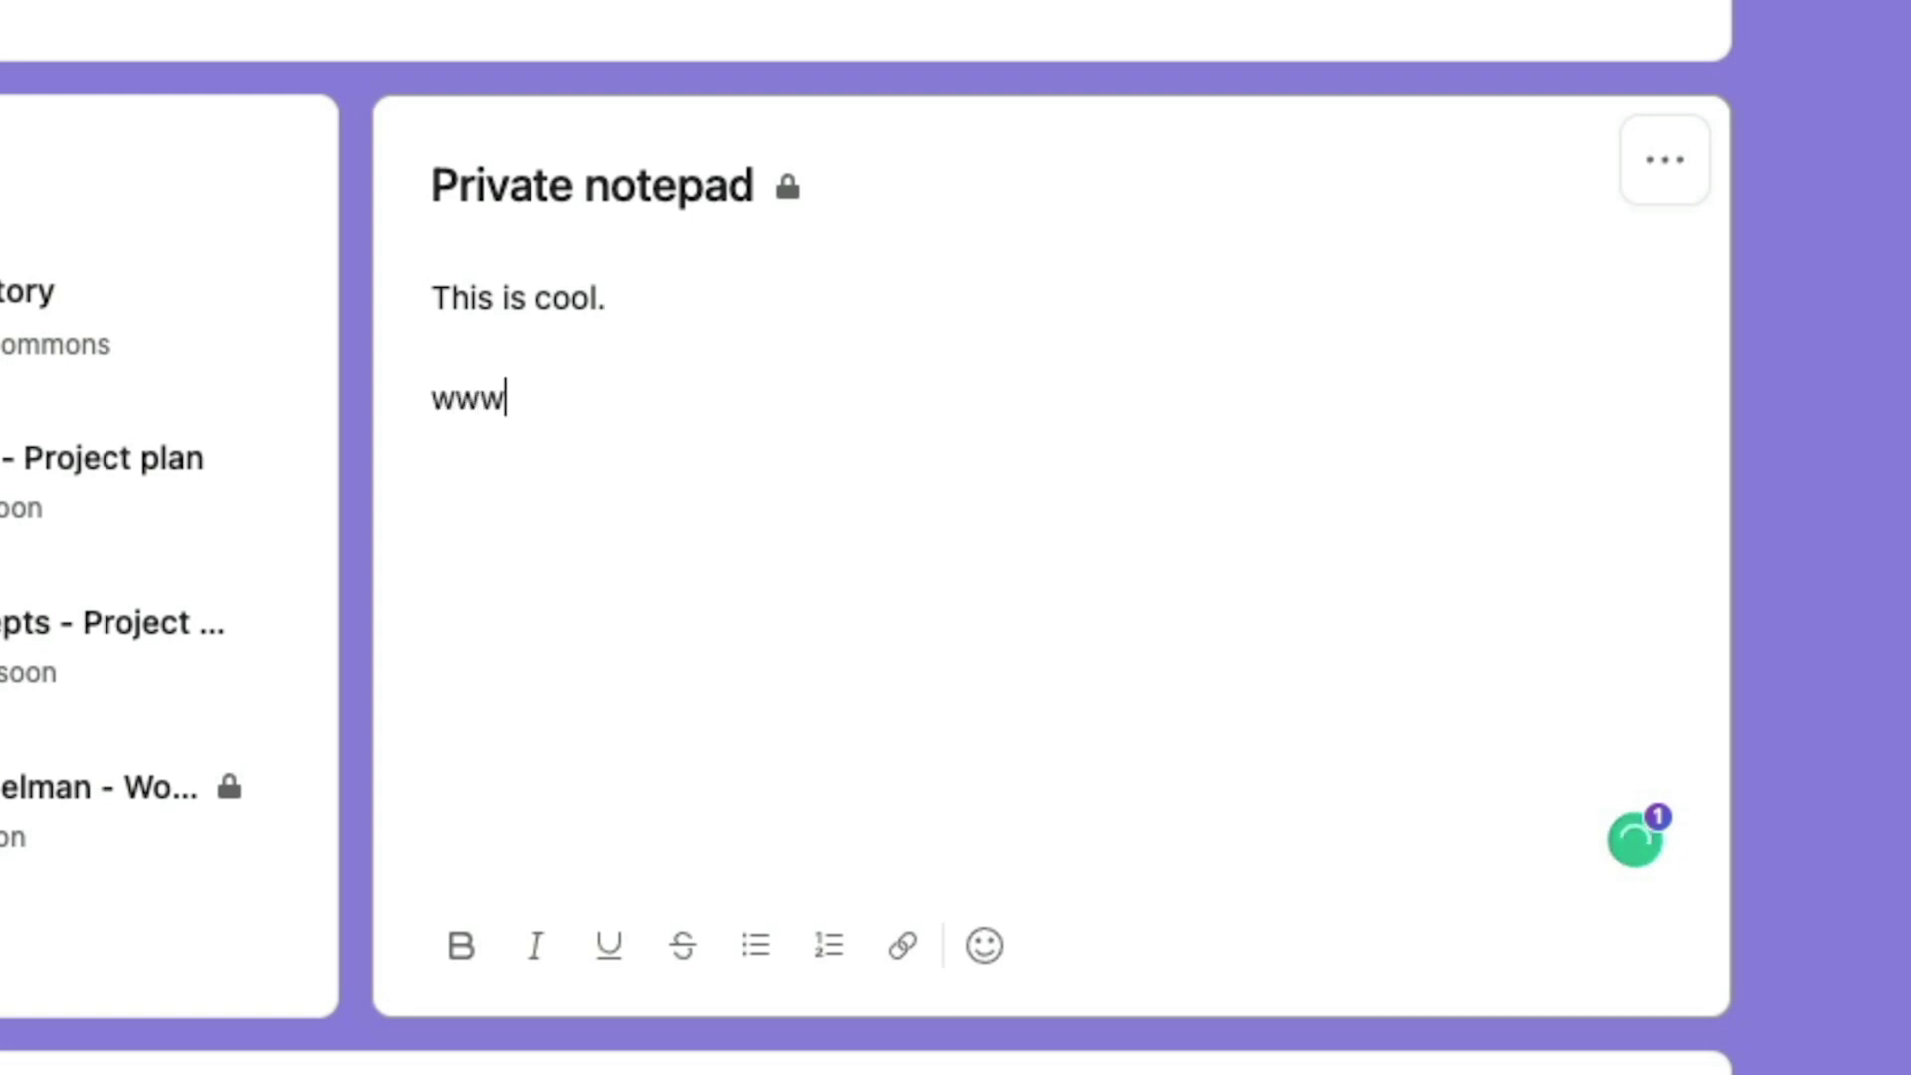
{"action": "type", "text": "ogle."}
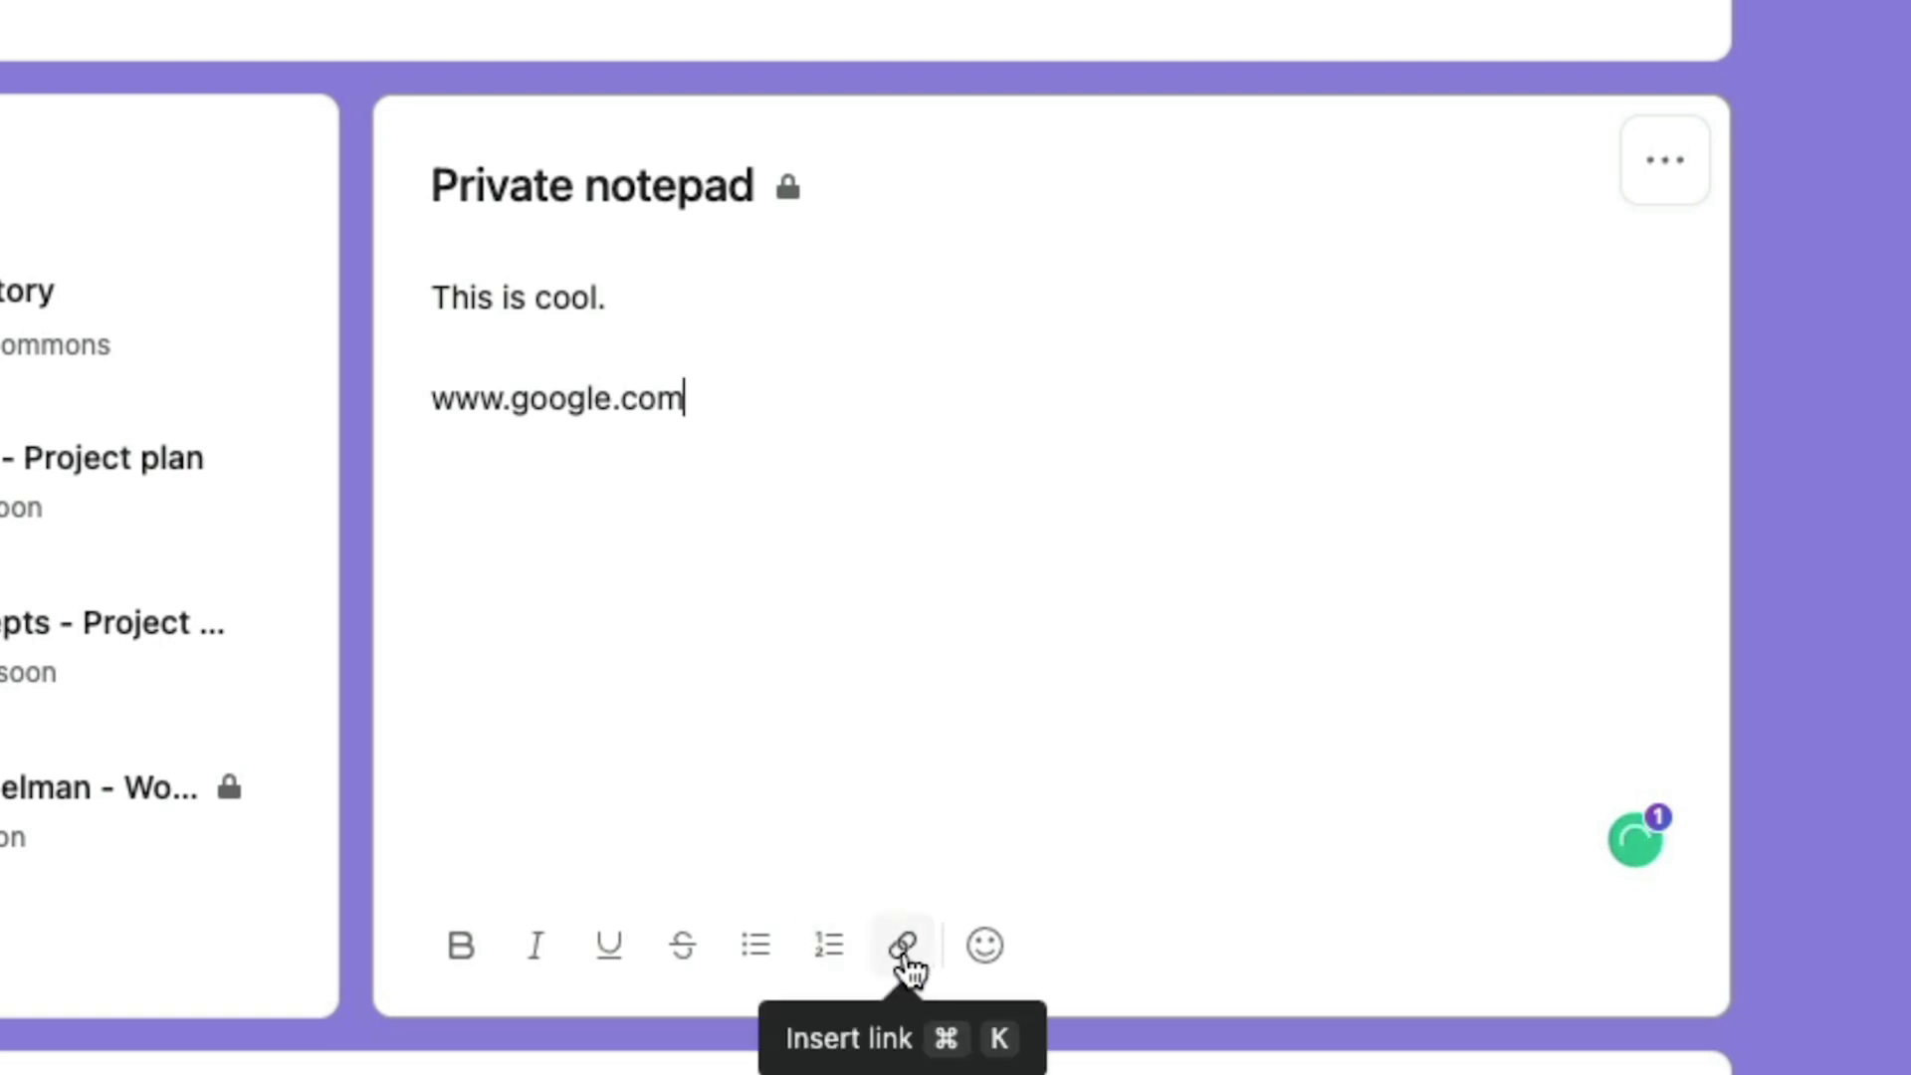
{"action": "type", "text": "com"}
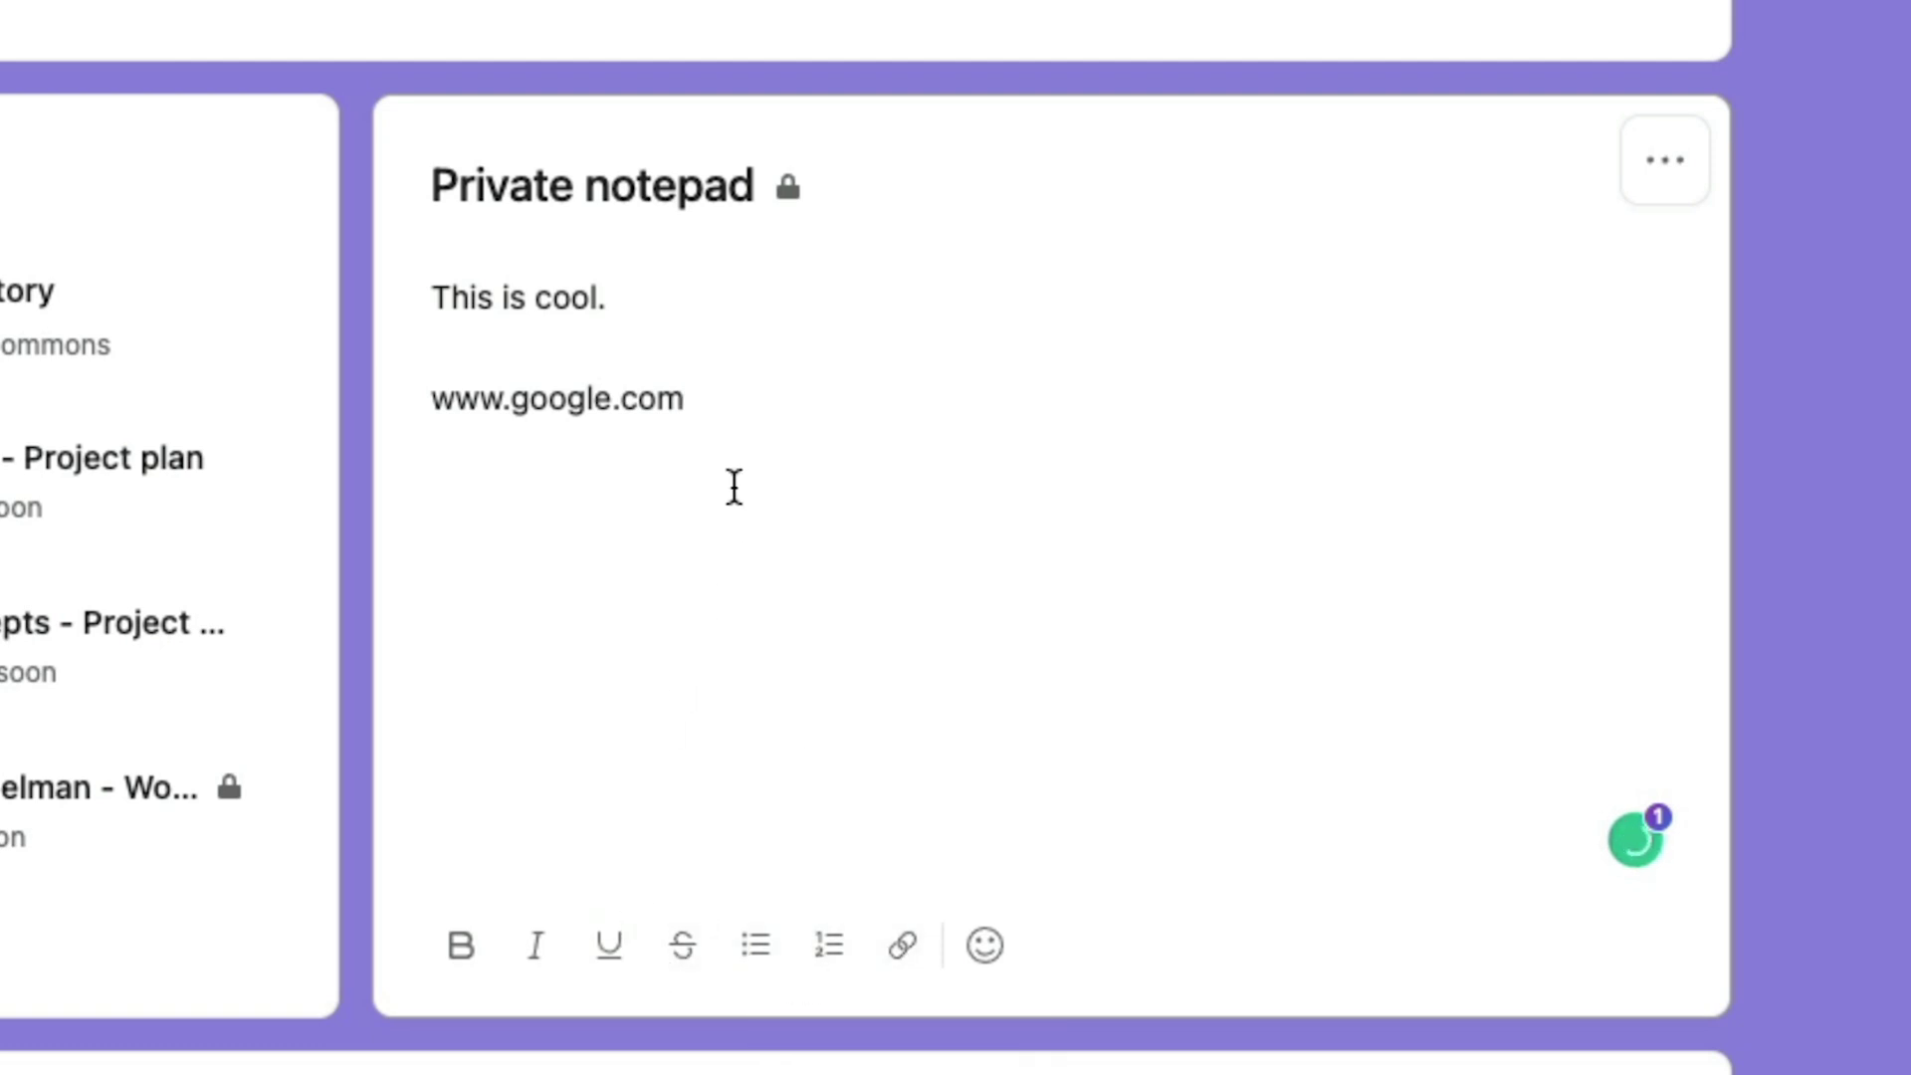
{"action": "type", "text": " @ch"}
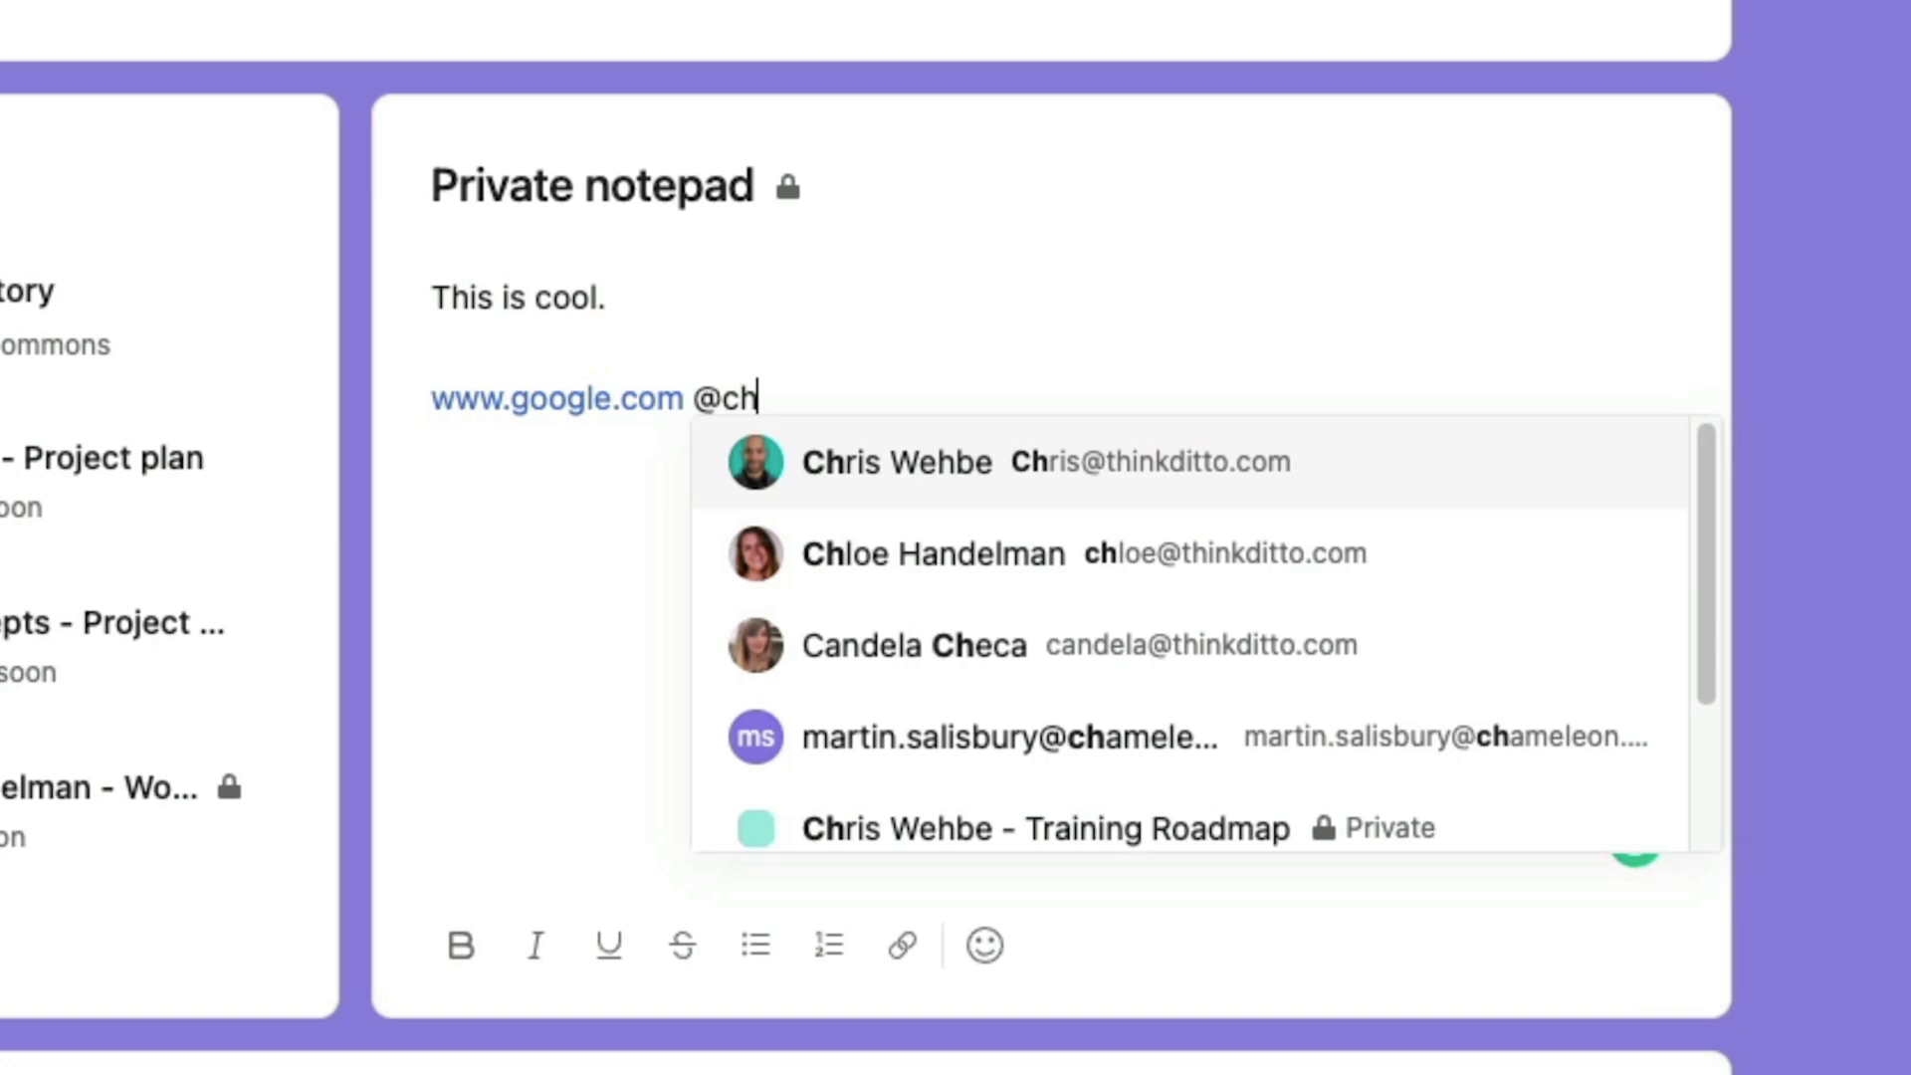
{"action": "left_click", "coordinate": [912, 477]}
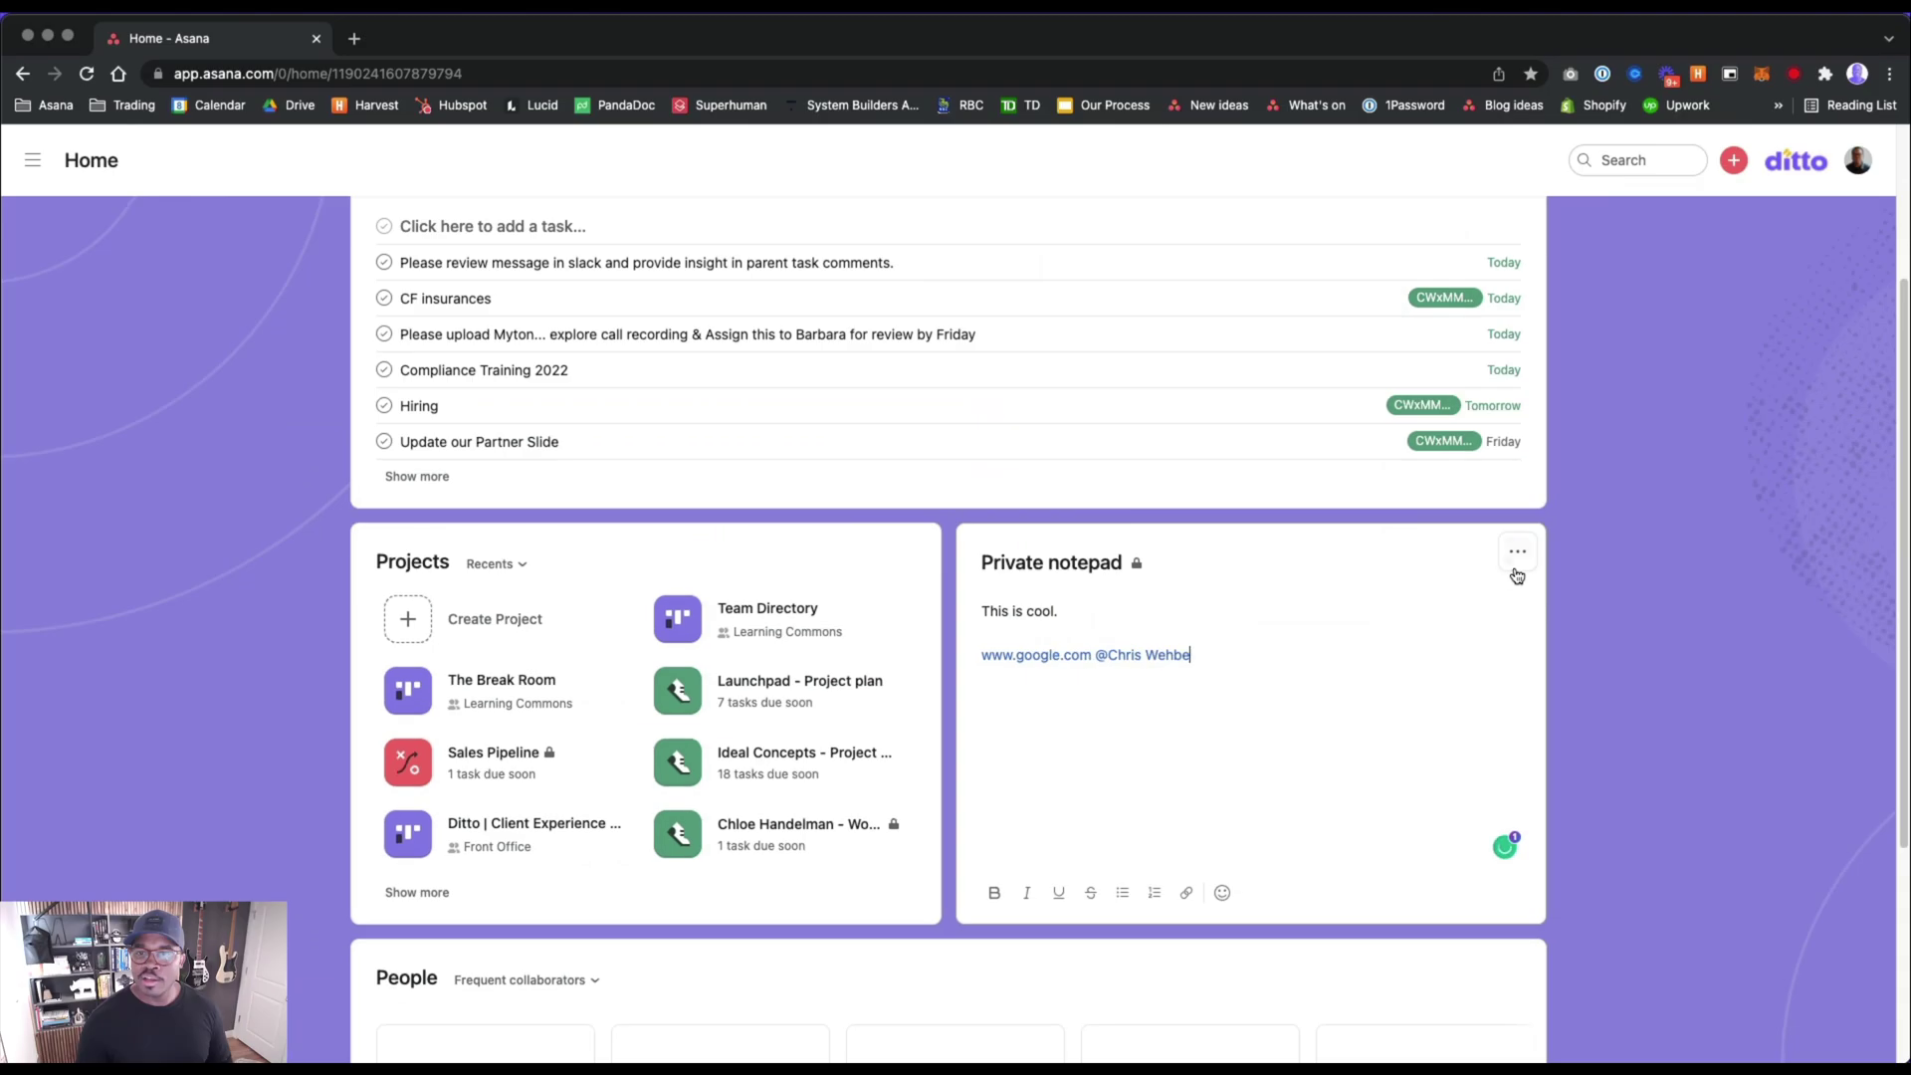
{"action": "left_click", "coordinate": [1672, 191]}
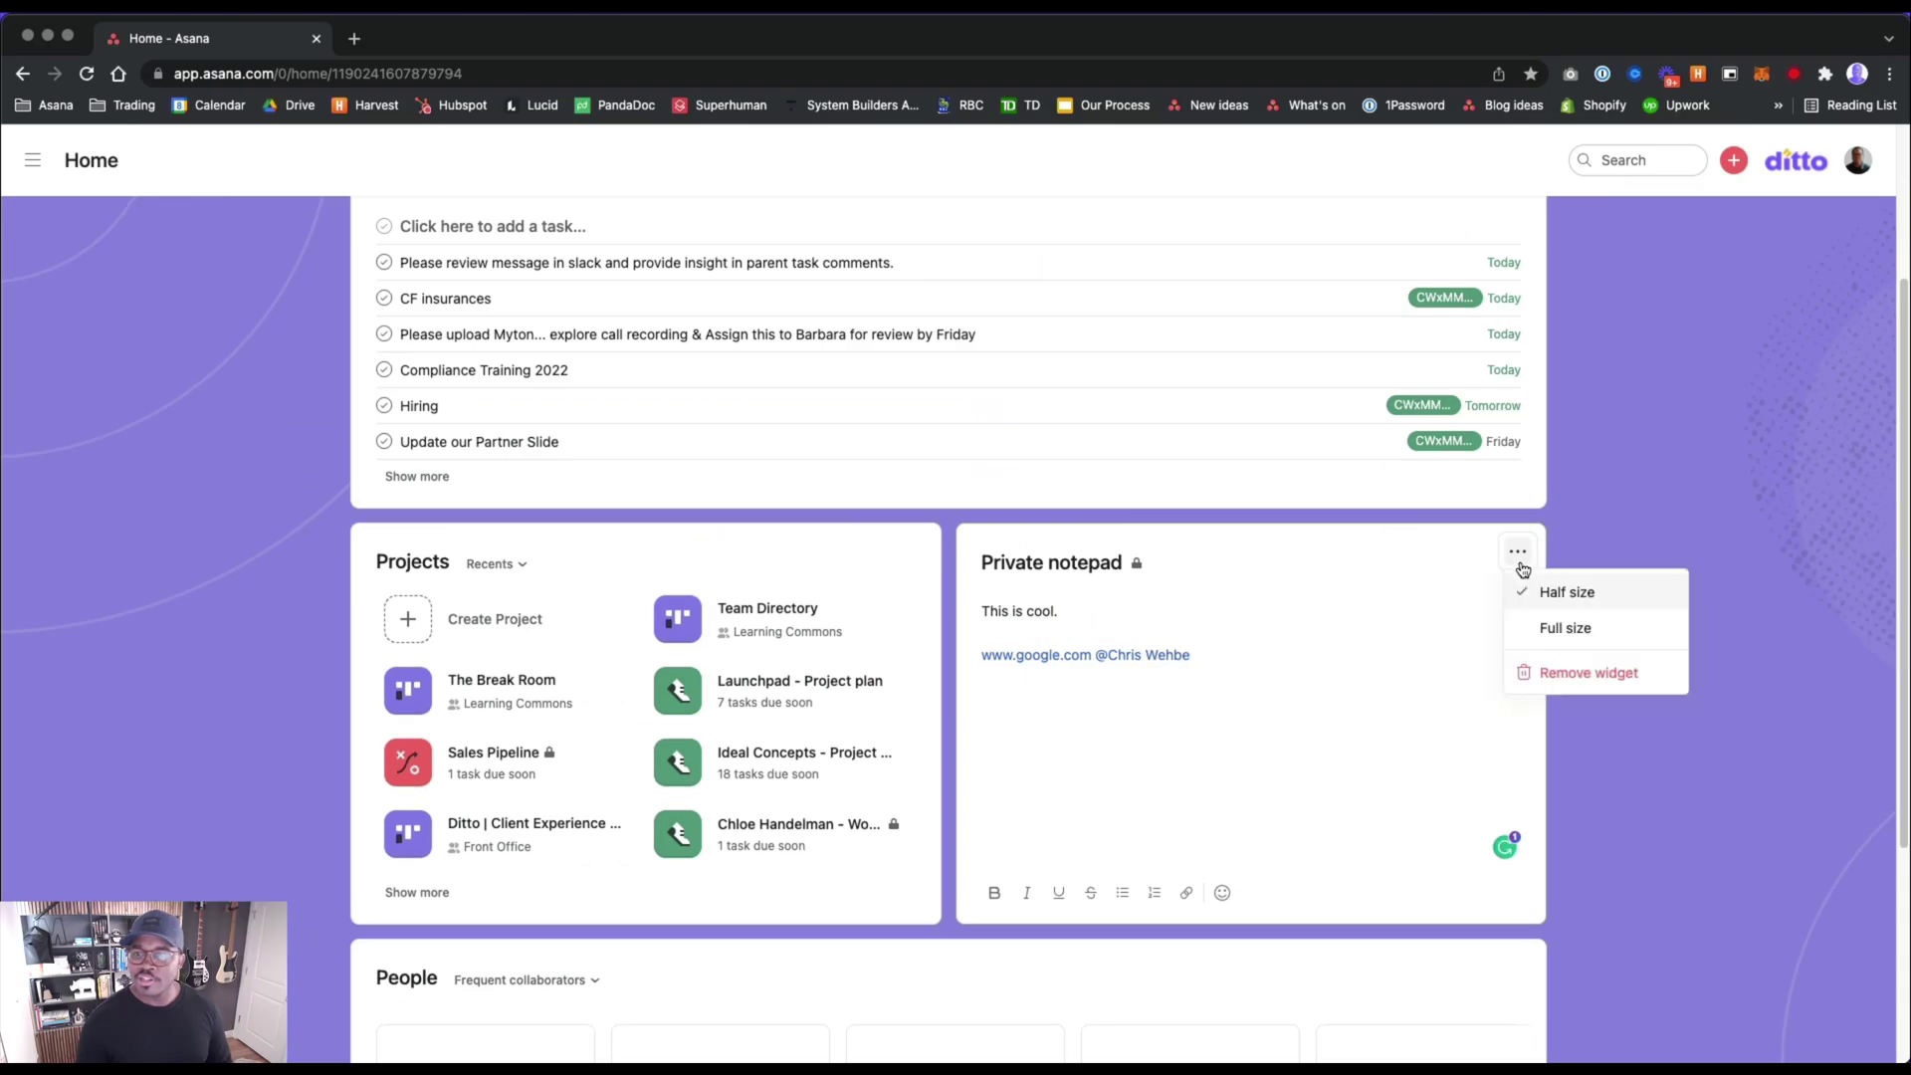
{"action": "left_click", "coordinate": [1424, 707]}
{"action": "scroll", "coordinate": [1390, 712], "scroll_direction": "up", "scroll_amount": 3}
{"action": "left_click", "coordinate": [1517, 384]}
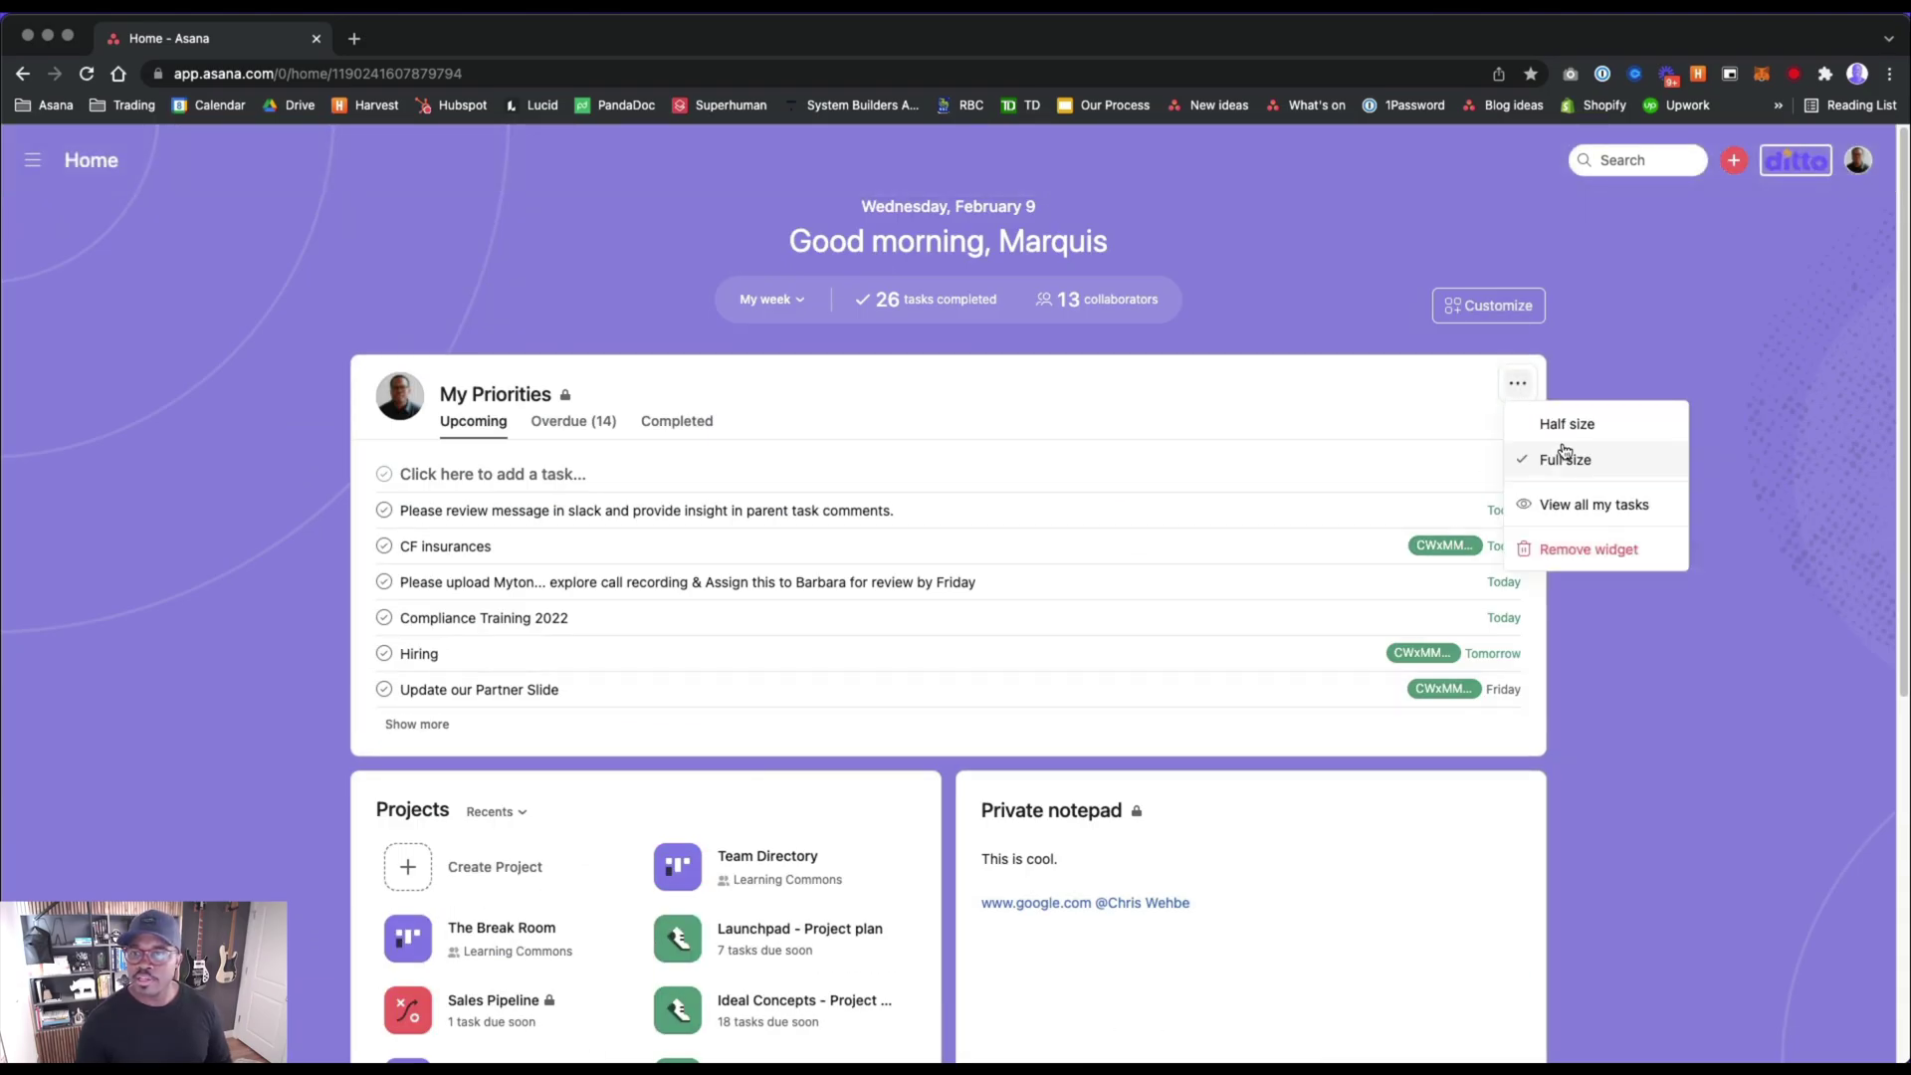
{"action": "left_click", "coordinate": [1567, 424]}
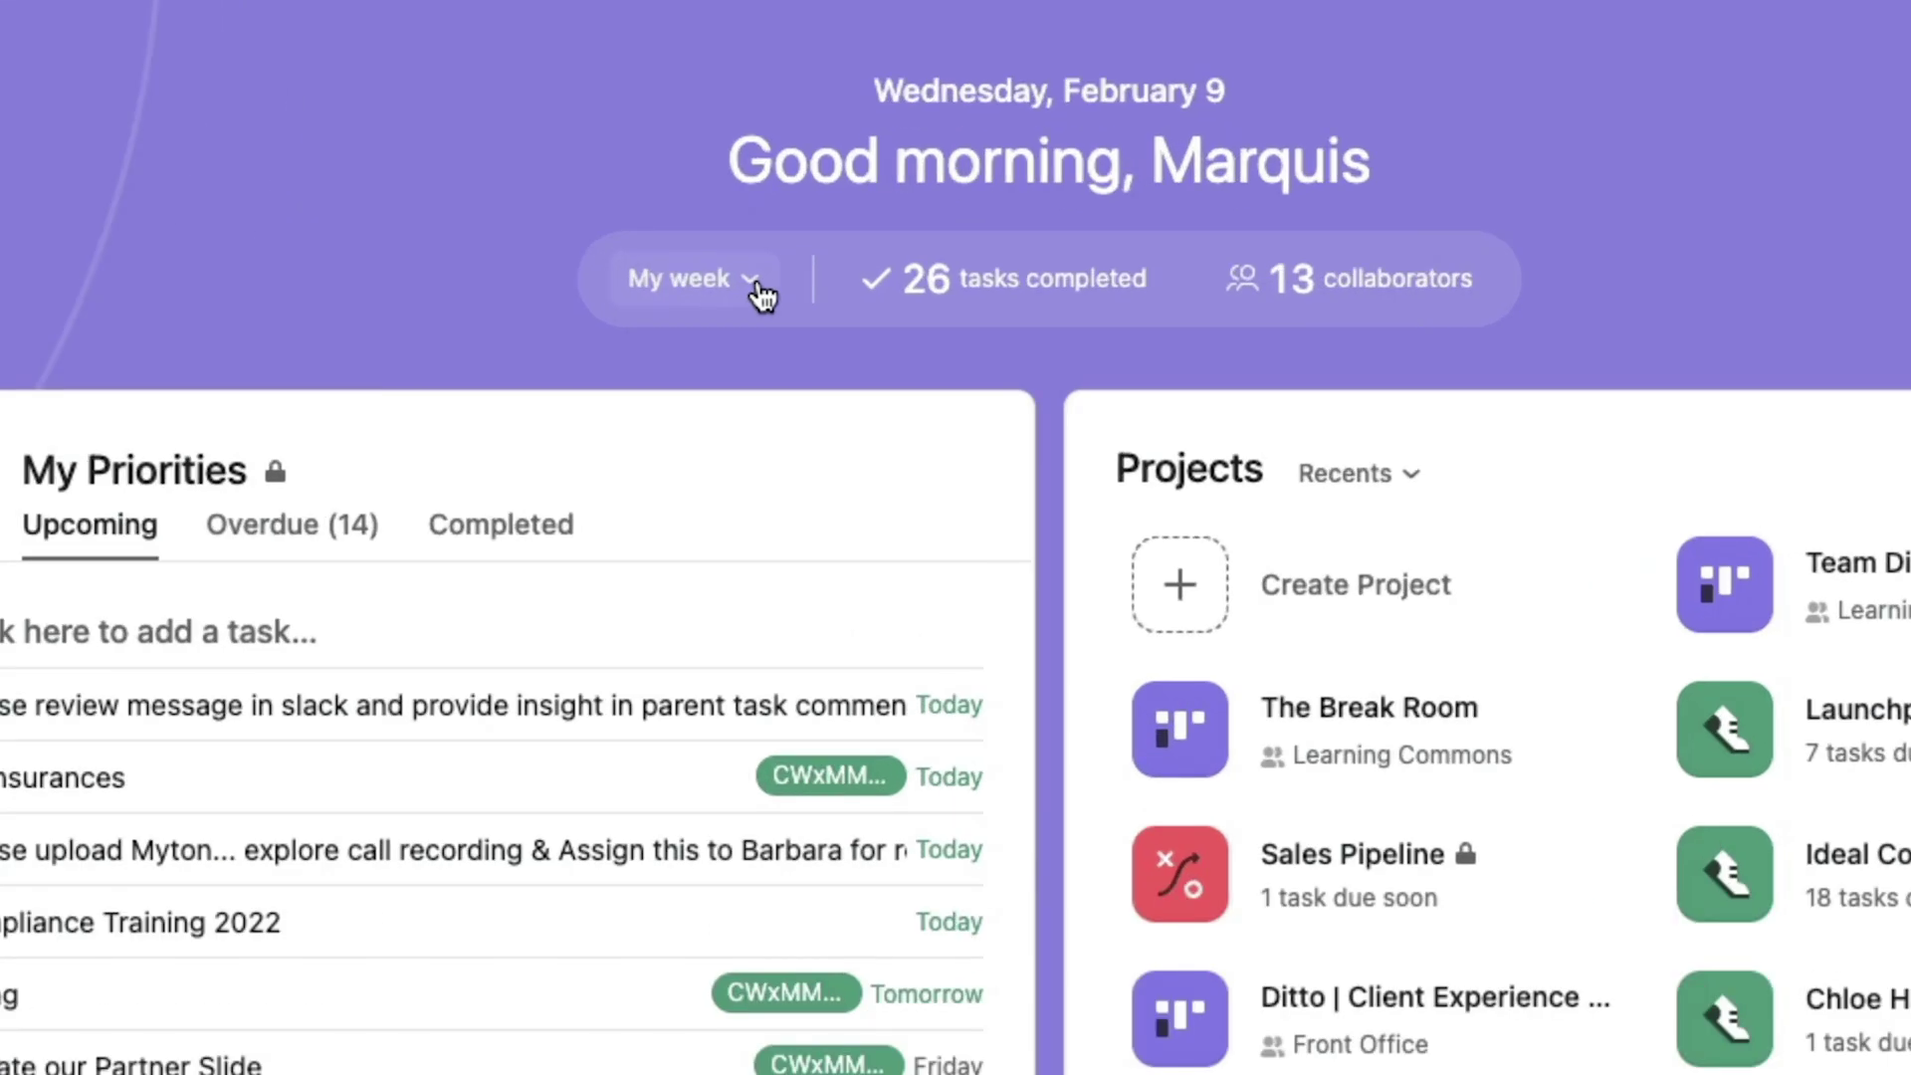
{"action": "left_click", "coordinate": [761, 289]}
{"action": "left_click", "coordinate": [756, 430]}
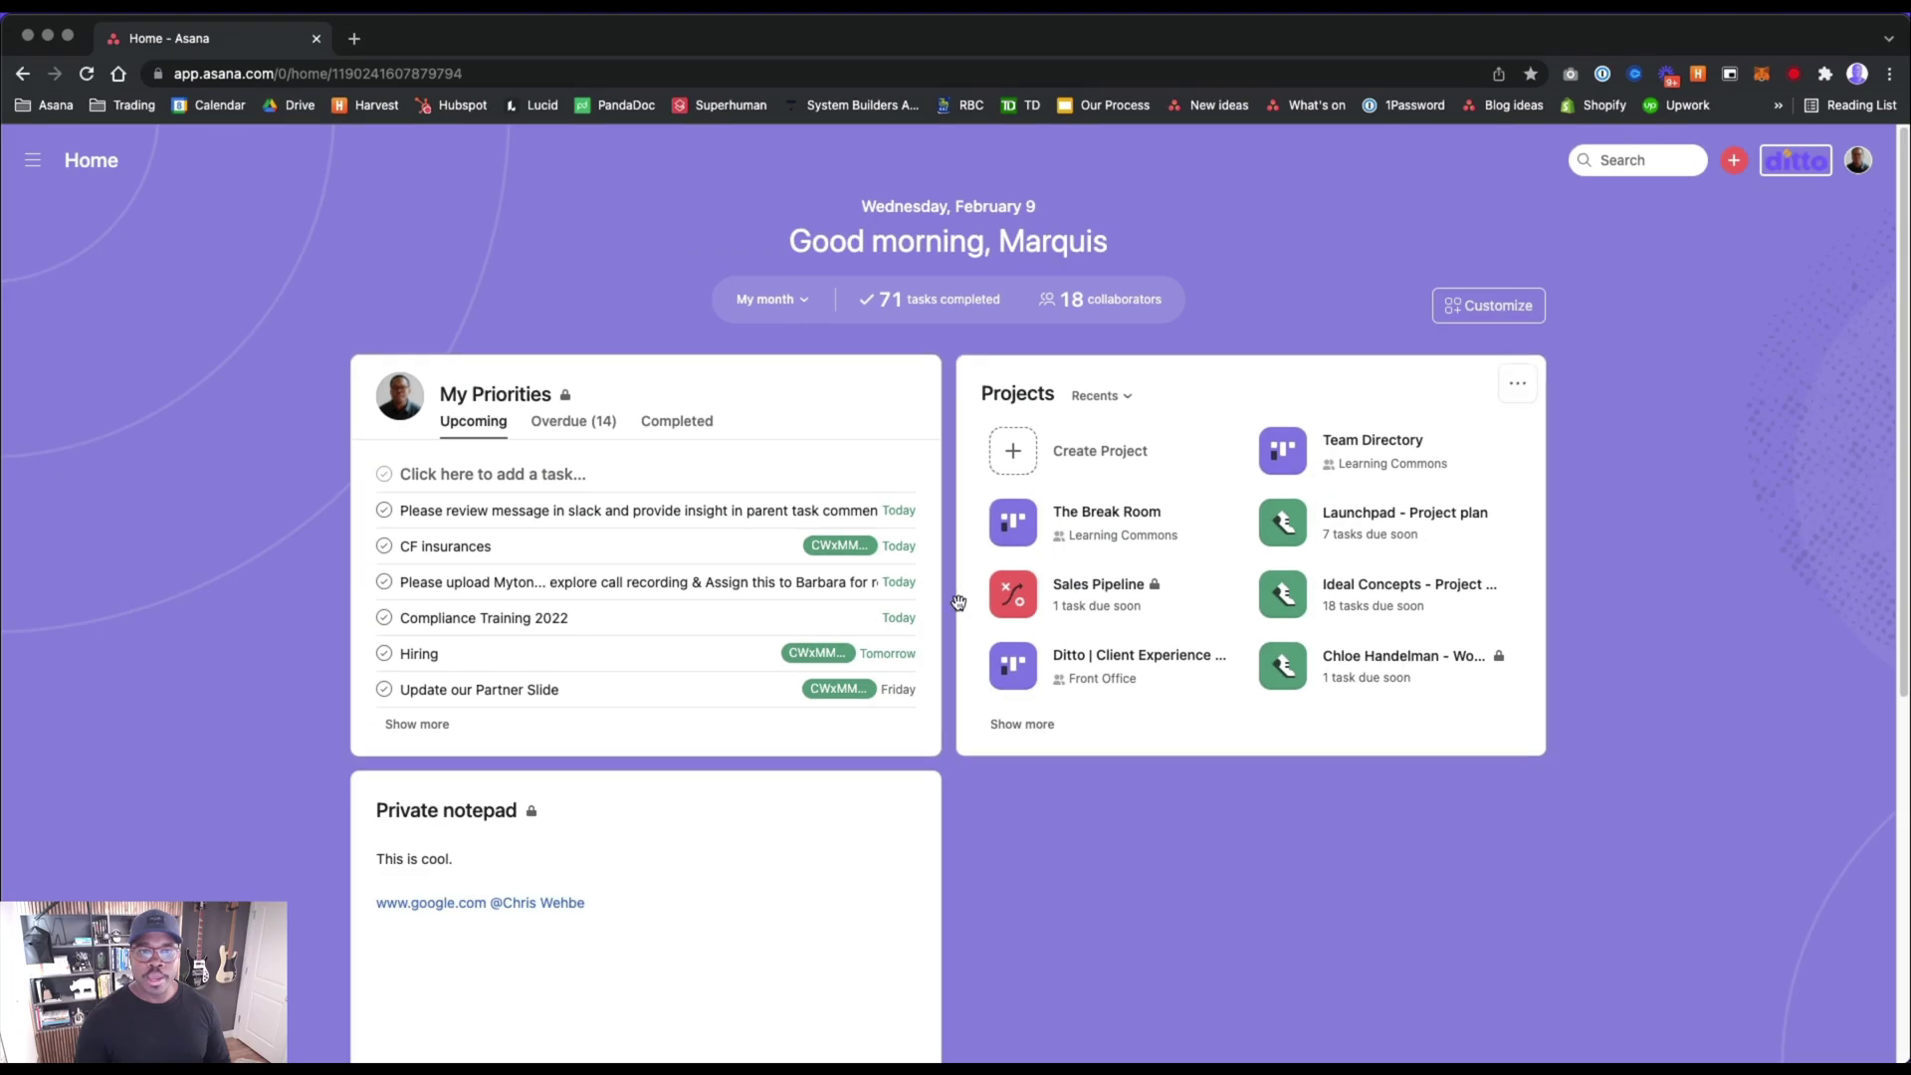
{"action": "scroll", "coordinate": [786, 687], "scroll_direction": "down", "scroll_amount": 5}
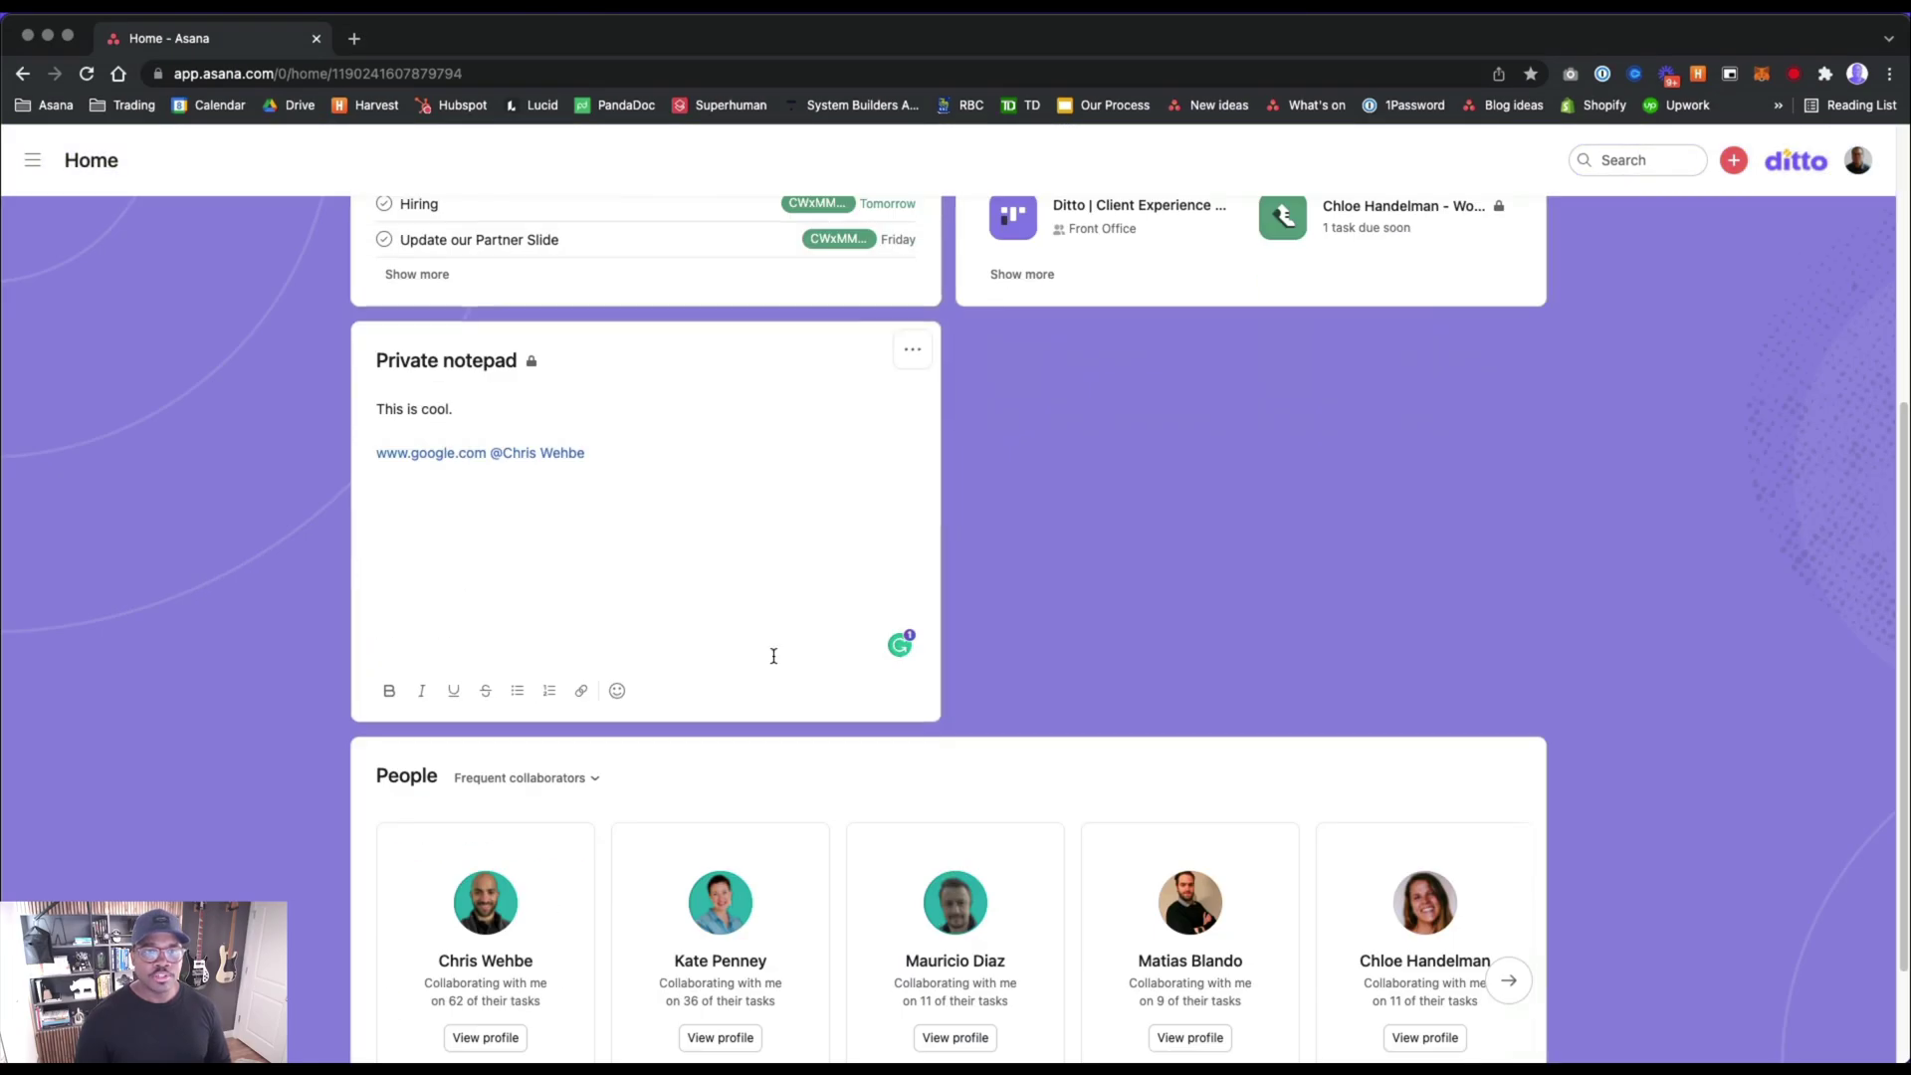
{"action": "left_click", "coordinate": [903, 365]}
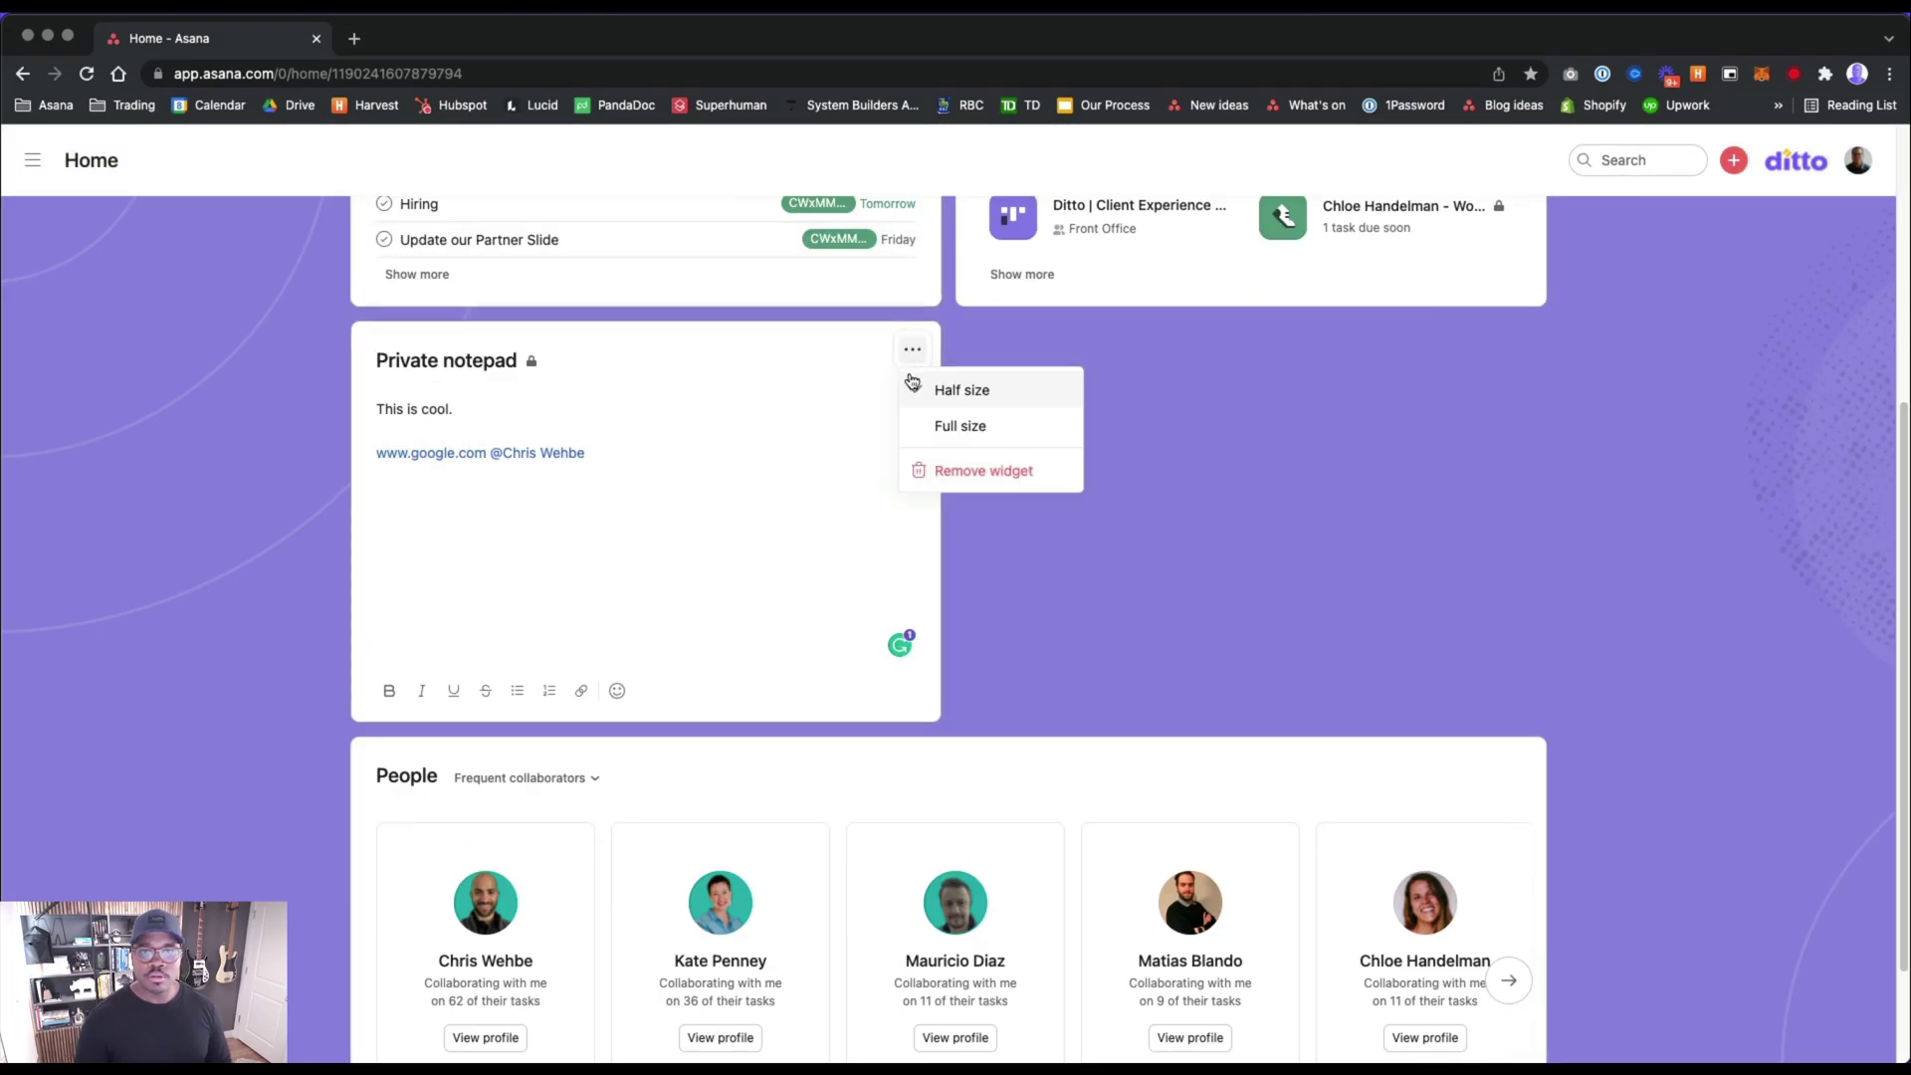
{"action": "left_click", "coordinate": [972, 474]}
{"action": "left_click", "coordinate": [1148, 391]}
{"action": "scroll", "coordinate": [794, 542], "scroll_direction": "up", "scroll_amount": 4}
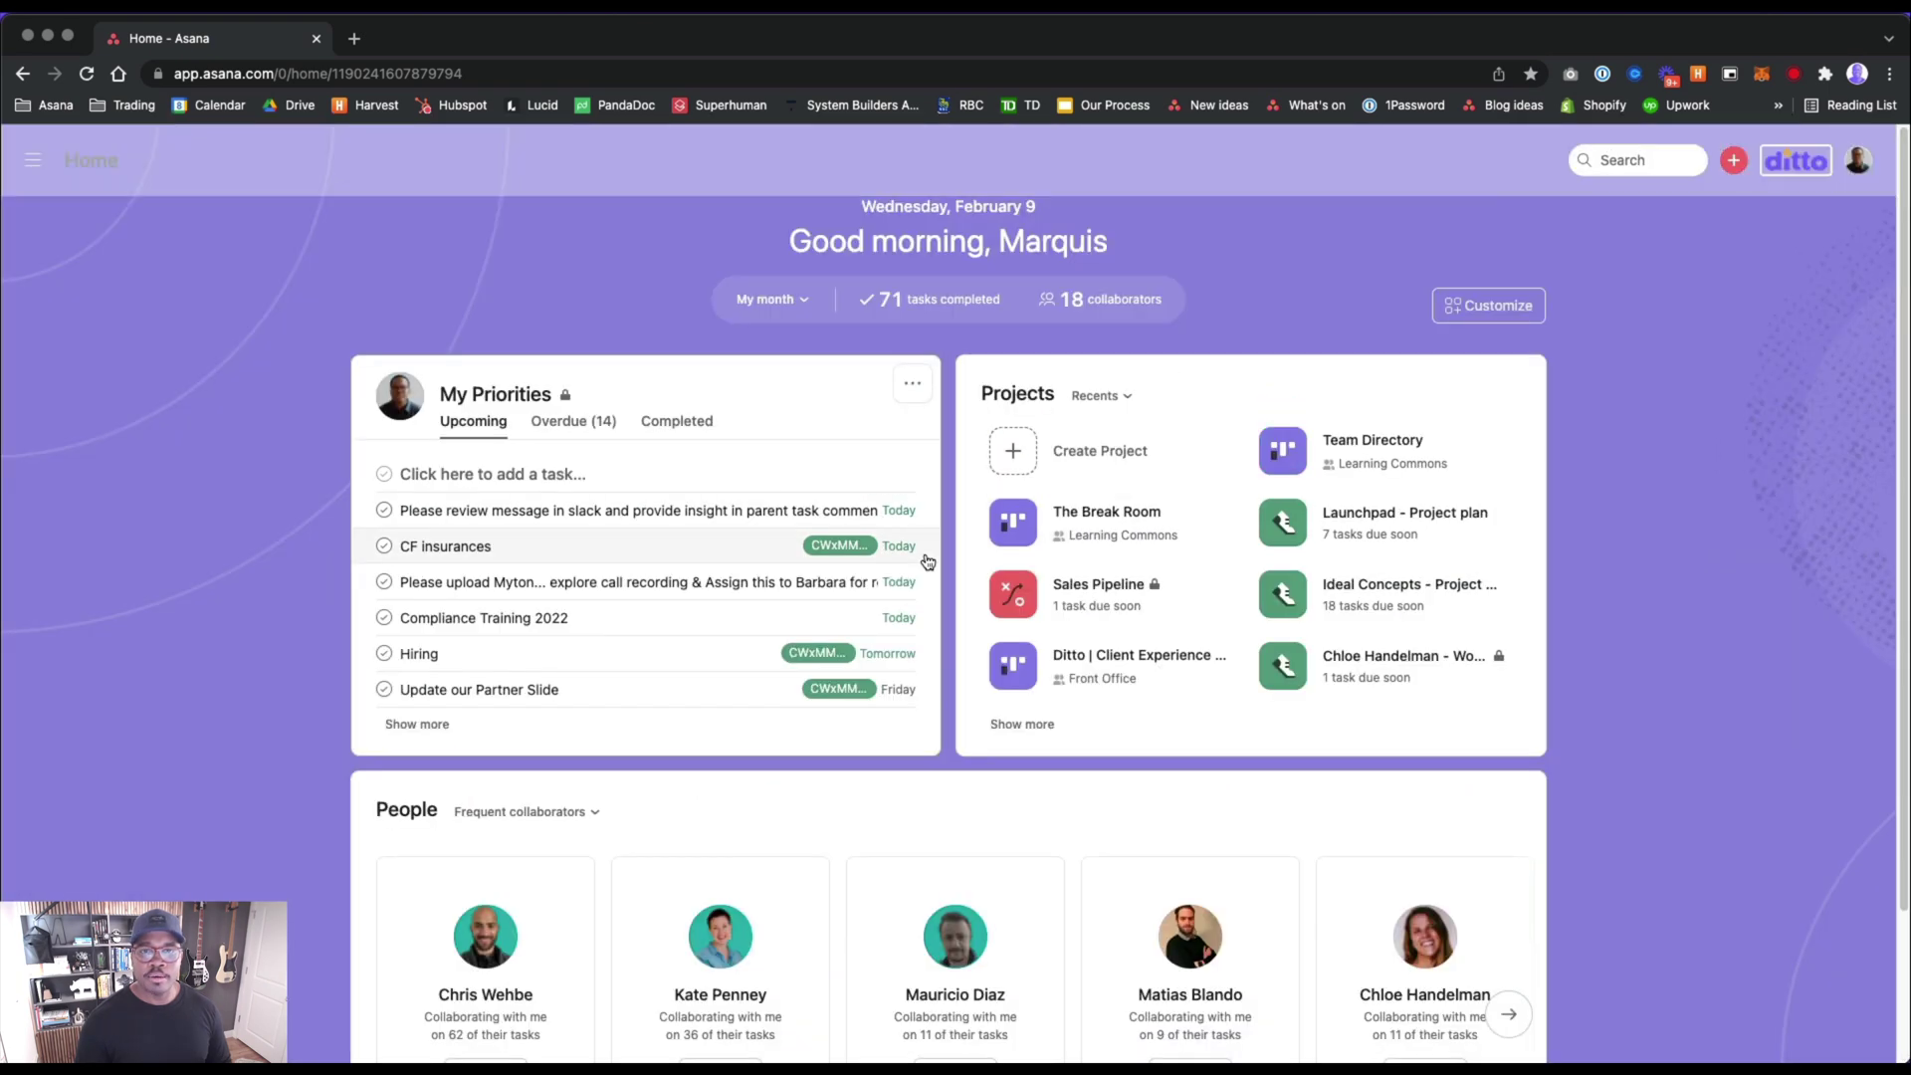
{"action": "scroll", "coordinate": [786, 541], "scroll_direction": "down", "scroll_amount": 2}
{"action": "scroll", "coordinate": [823, 414], "scroll_direction": "up", "scroll_amount": 2}
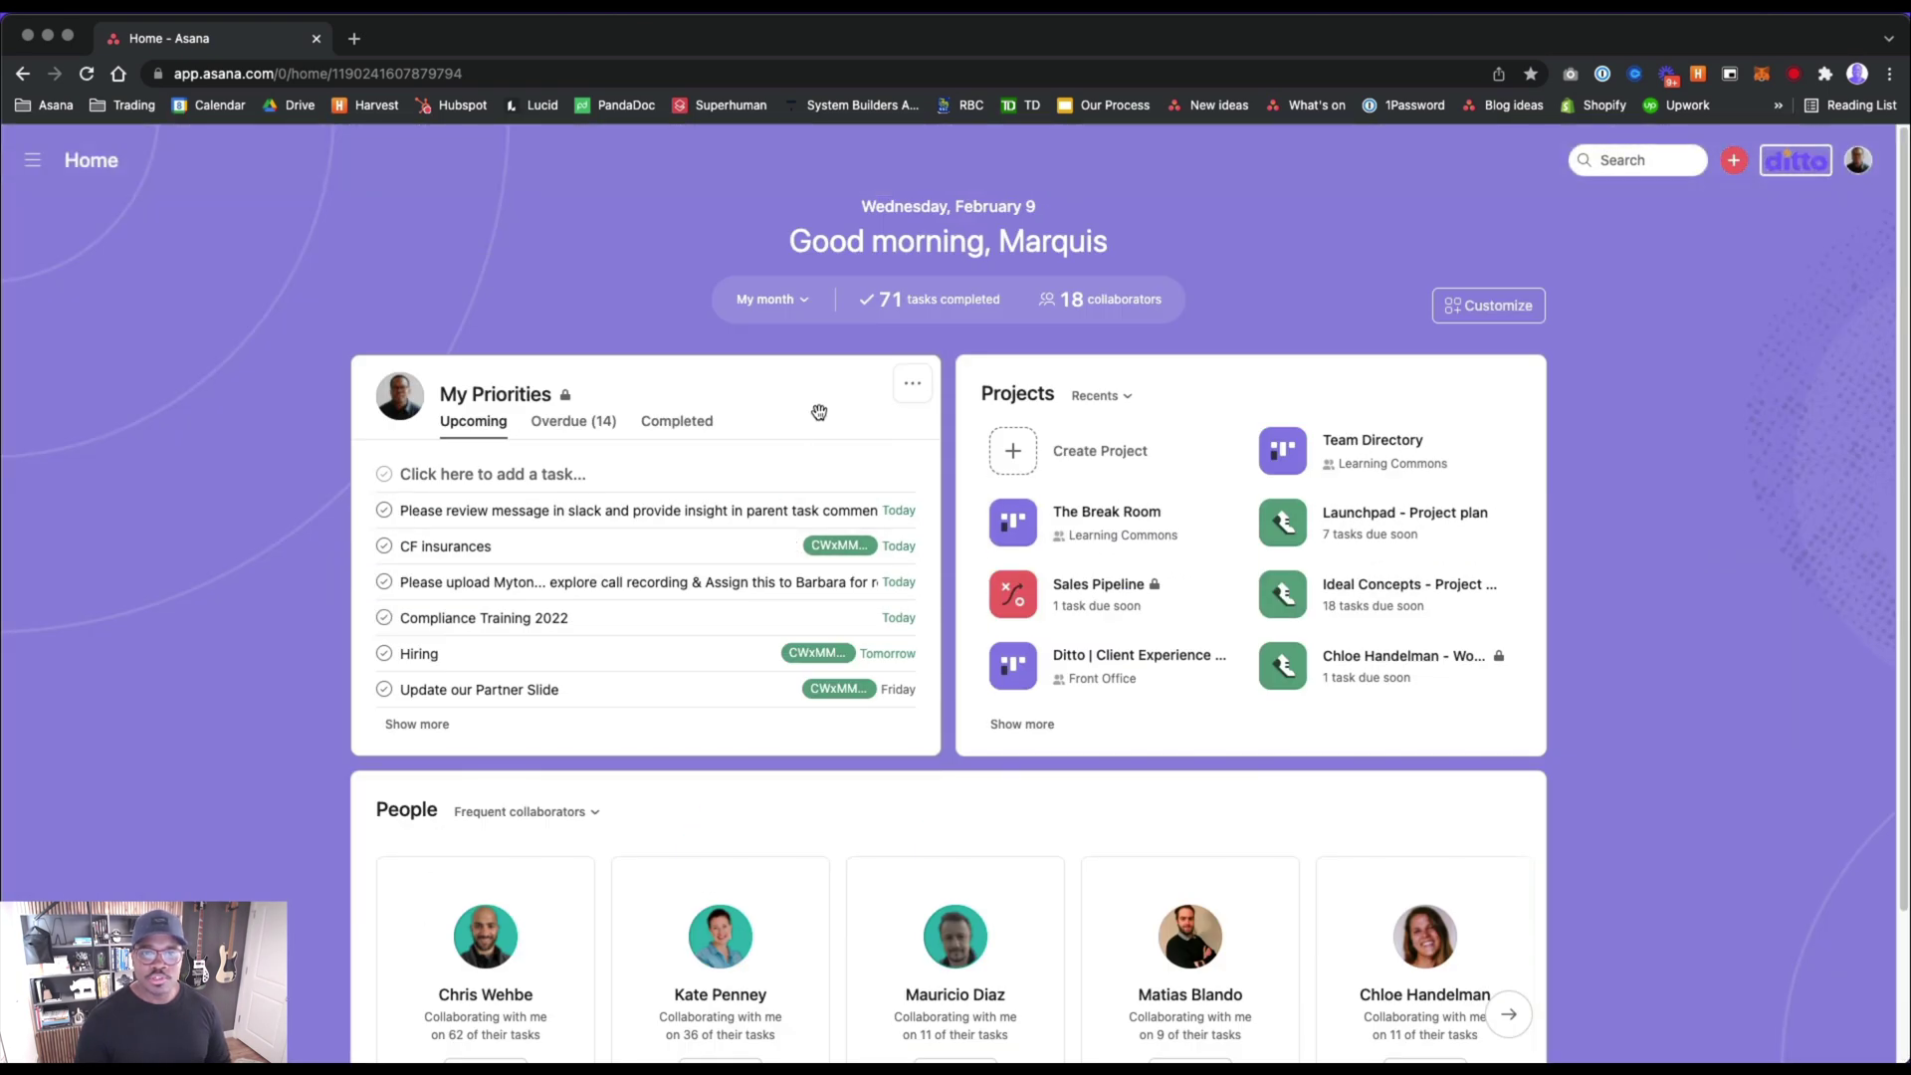
{"action": "left_click", "coordinate": [801, 300]}
{"action": "left_click", "coordinate": [795, 335]}
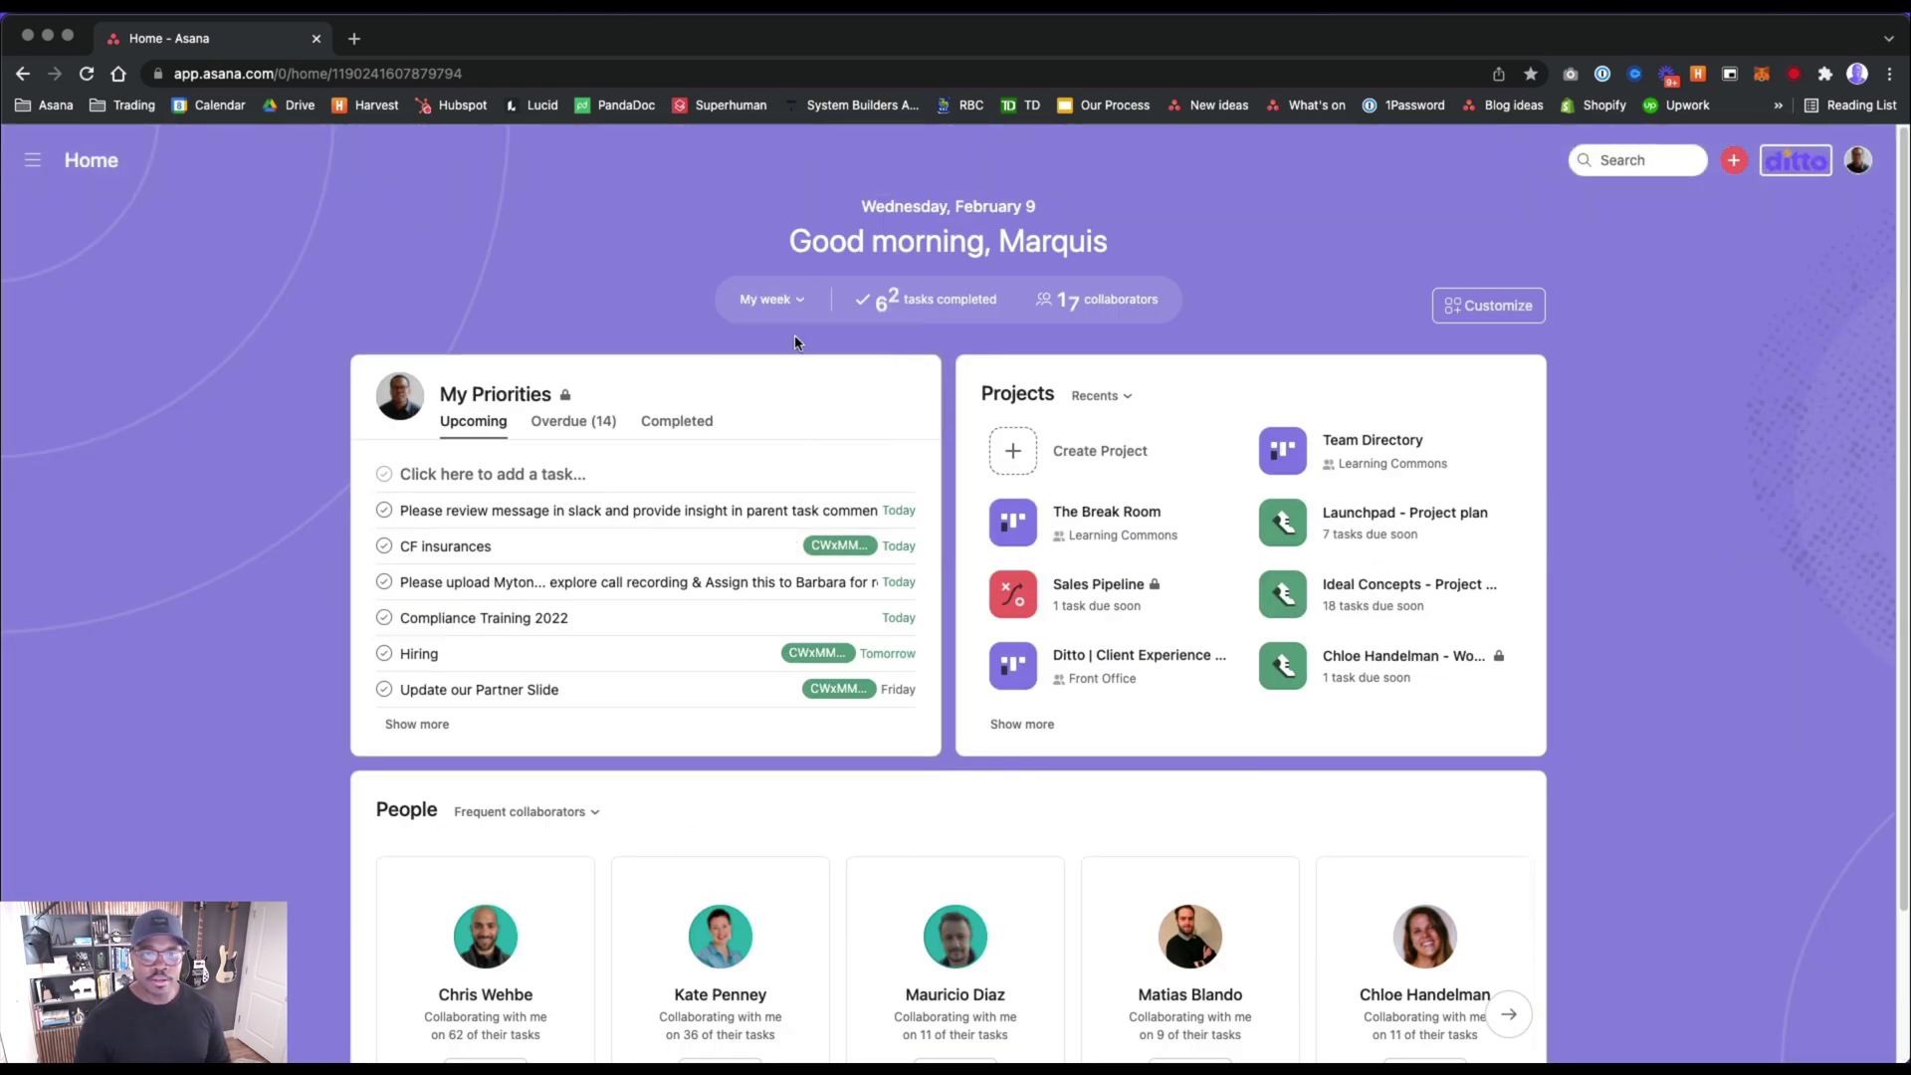
{"action": "left_click", "coordinate": [795, 300]}
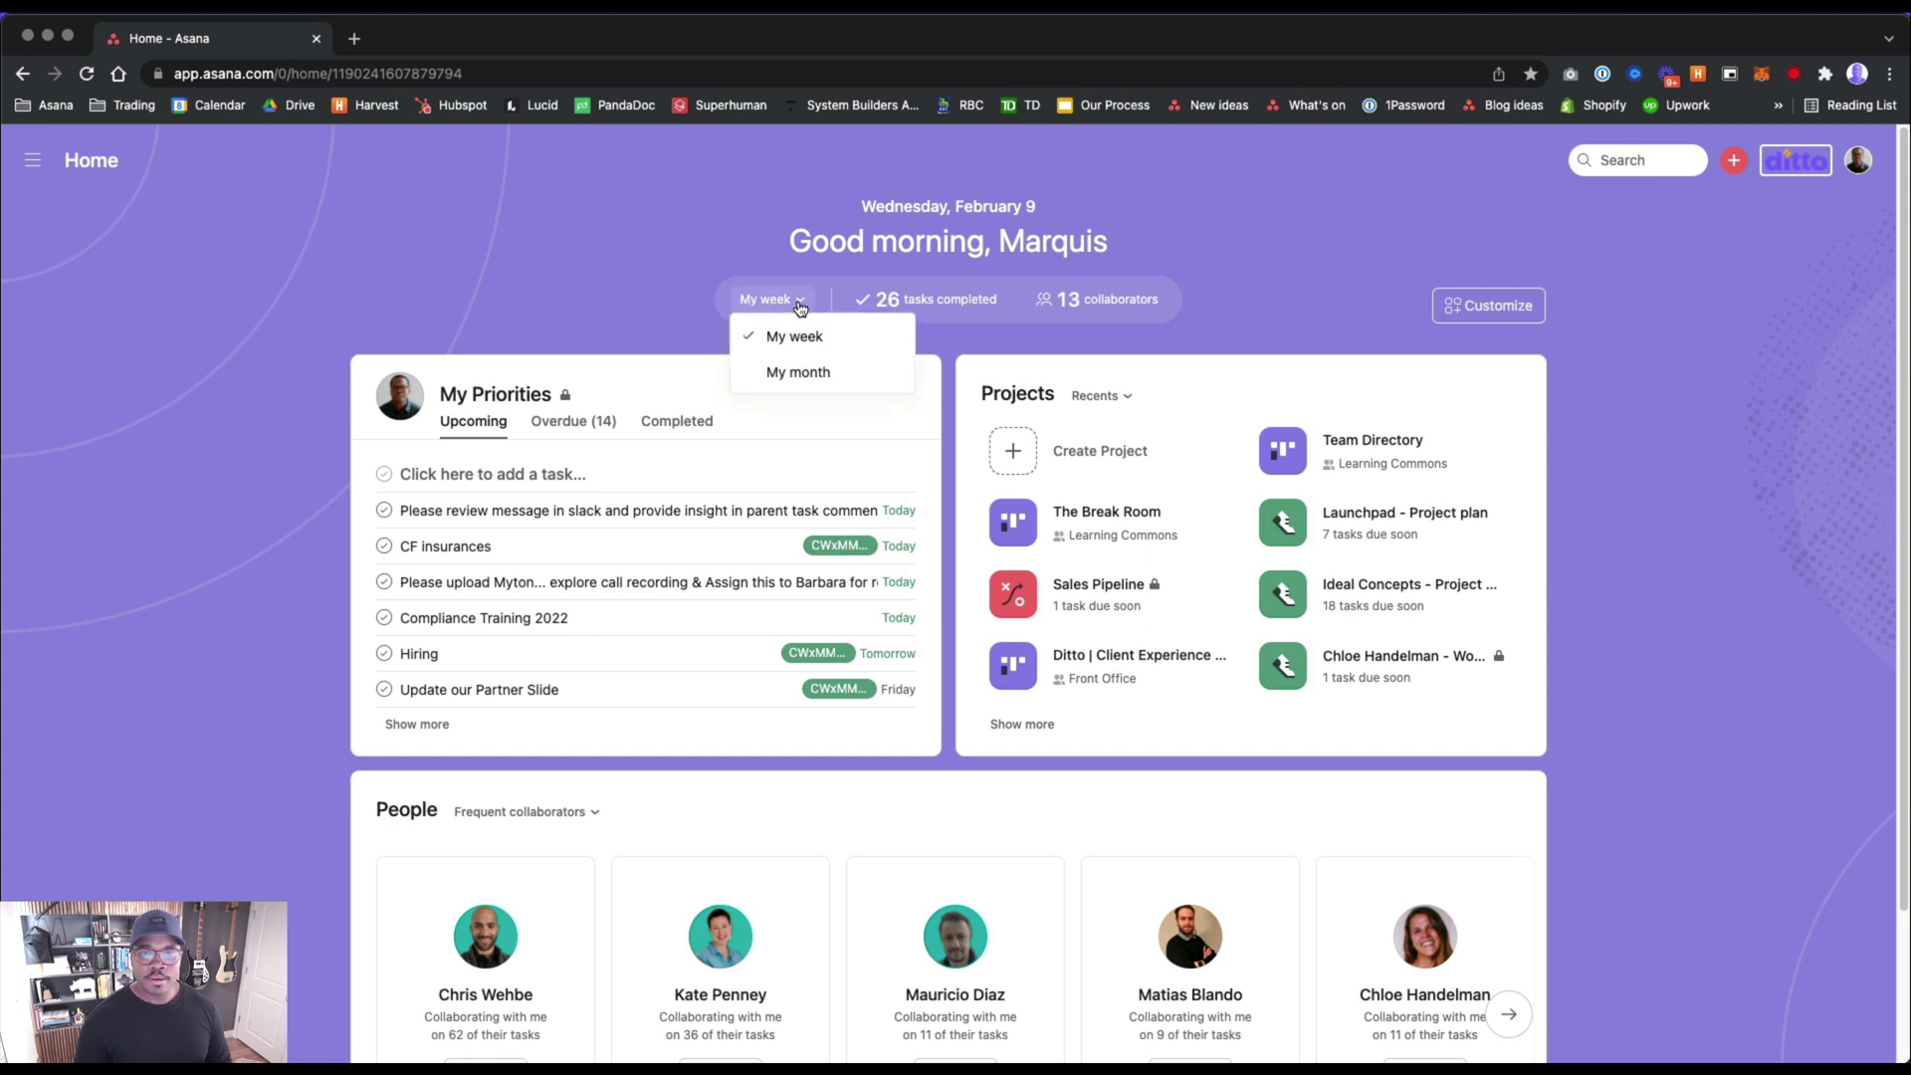
{"action": "left_click", "coordinate": [796, 373]}
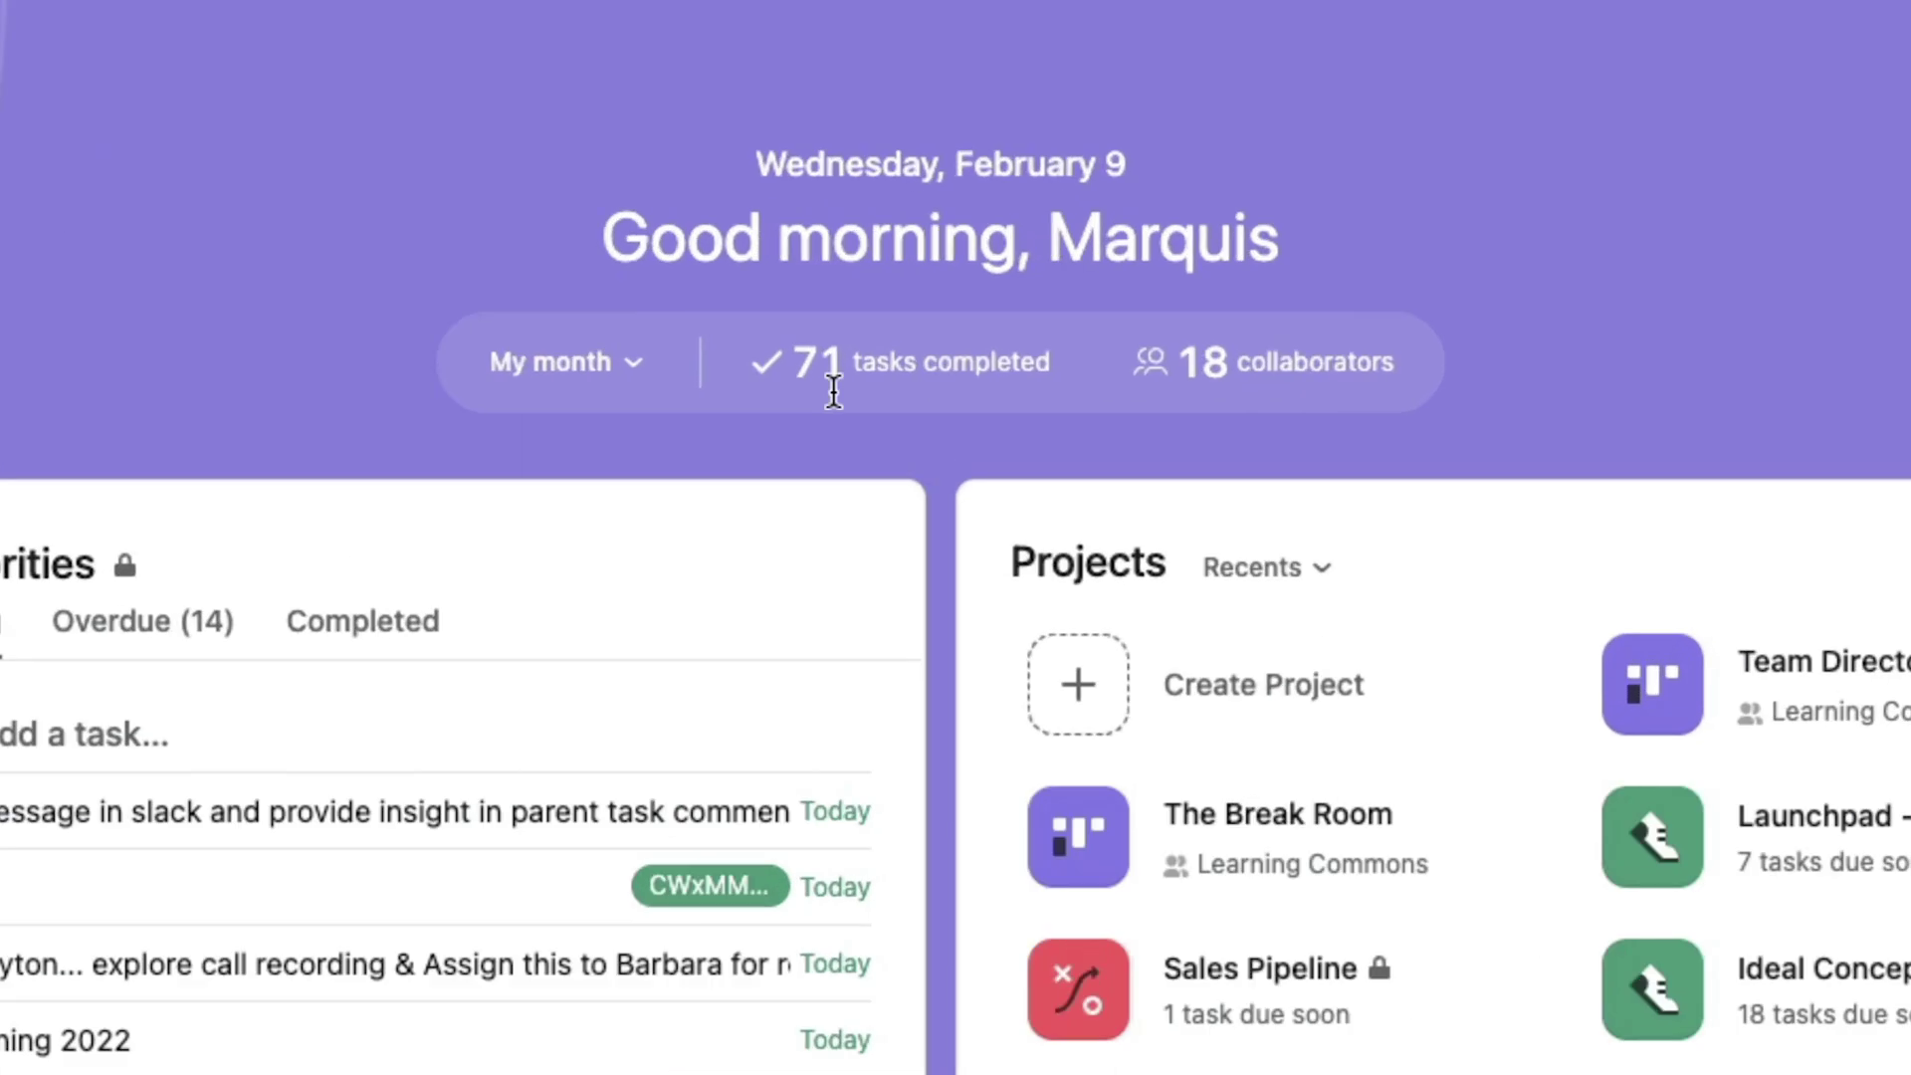
{"action": "mouse_move", "coordinate": [884, 305]}
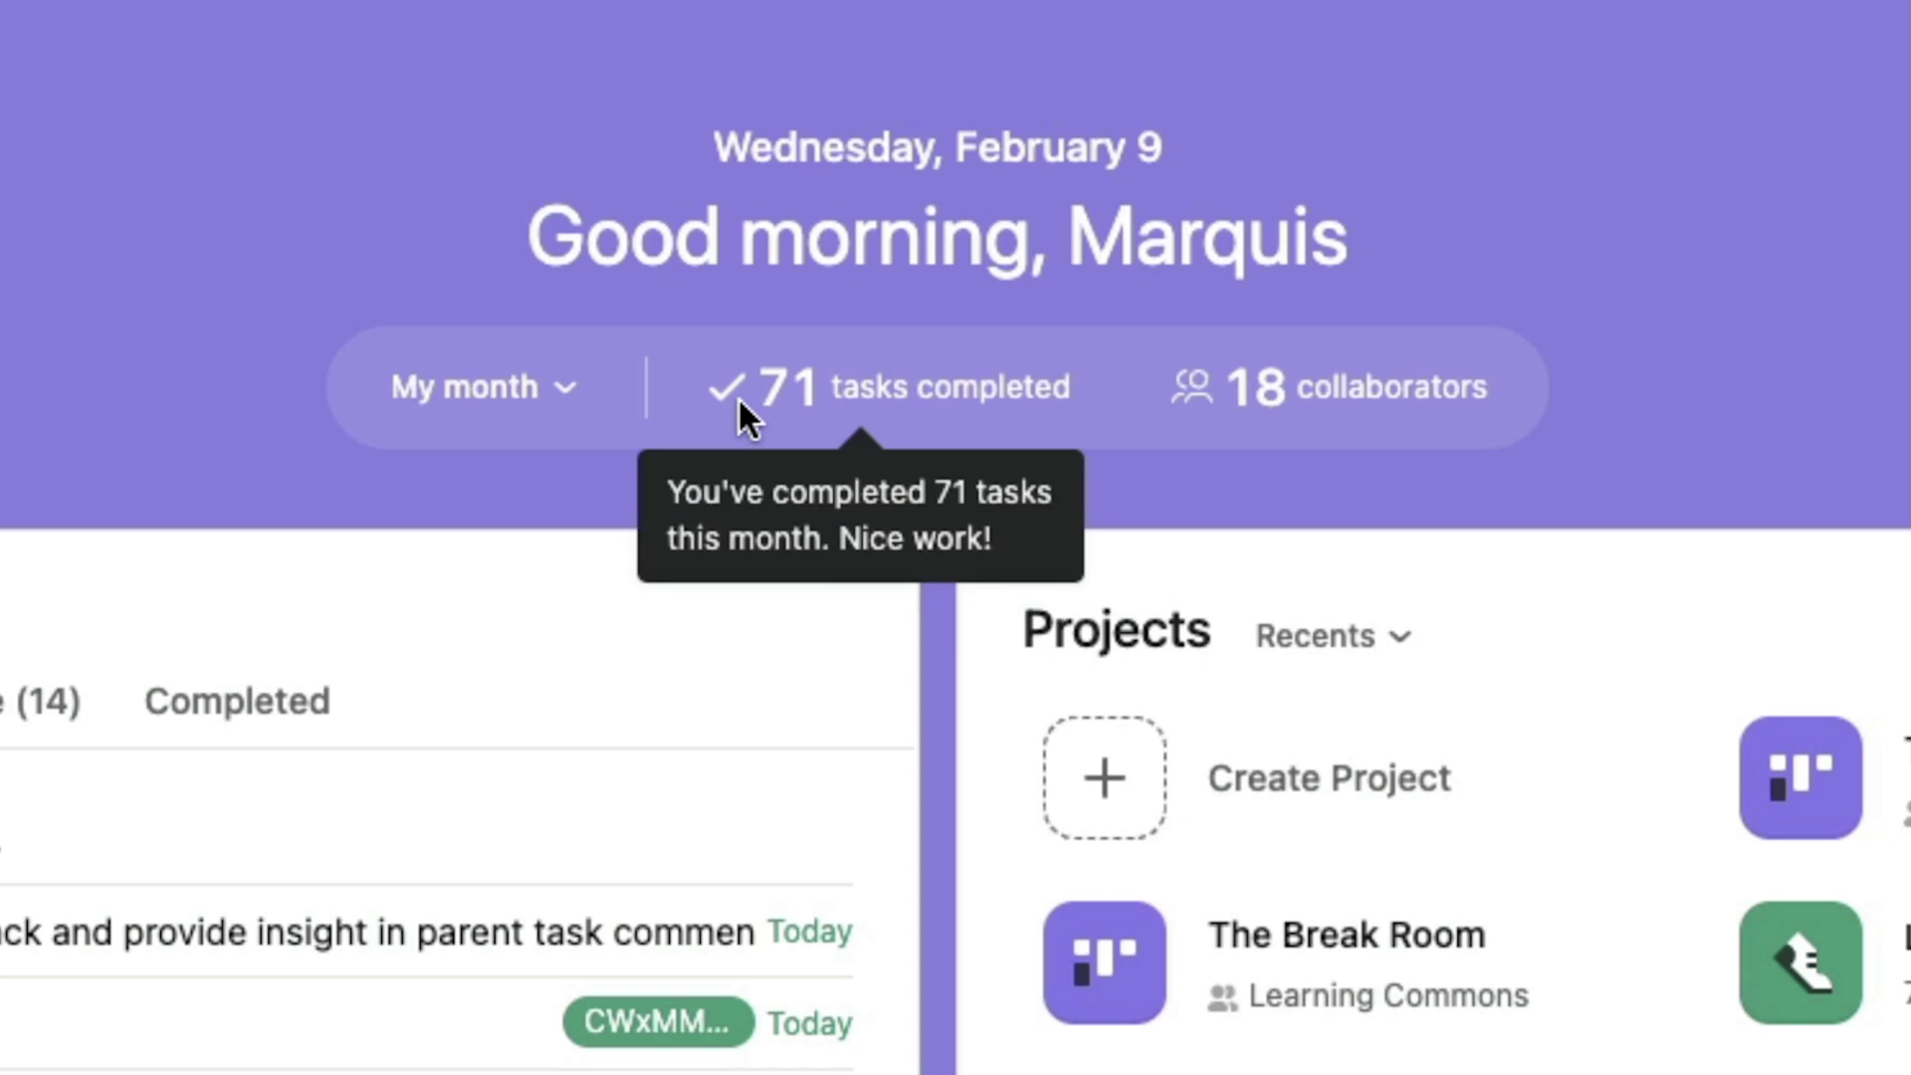
{"action": "mouse_move", "coordinate": [1339, 403]}
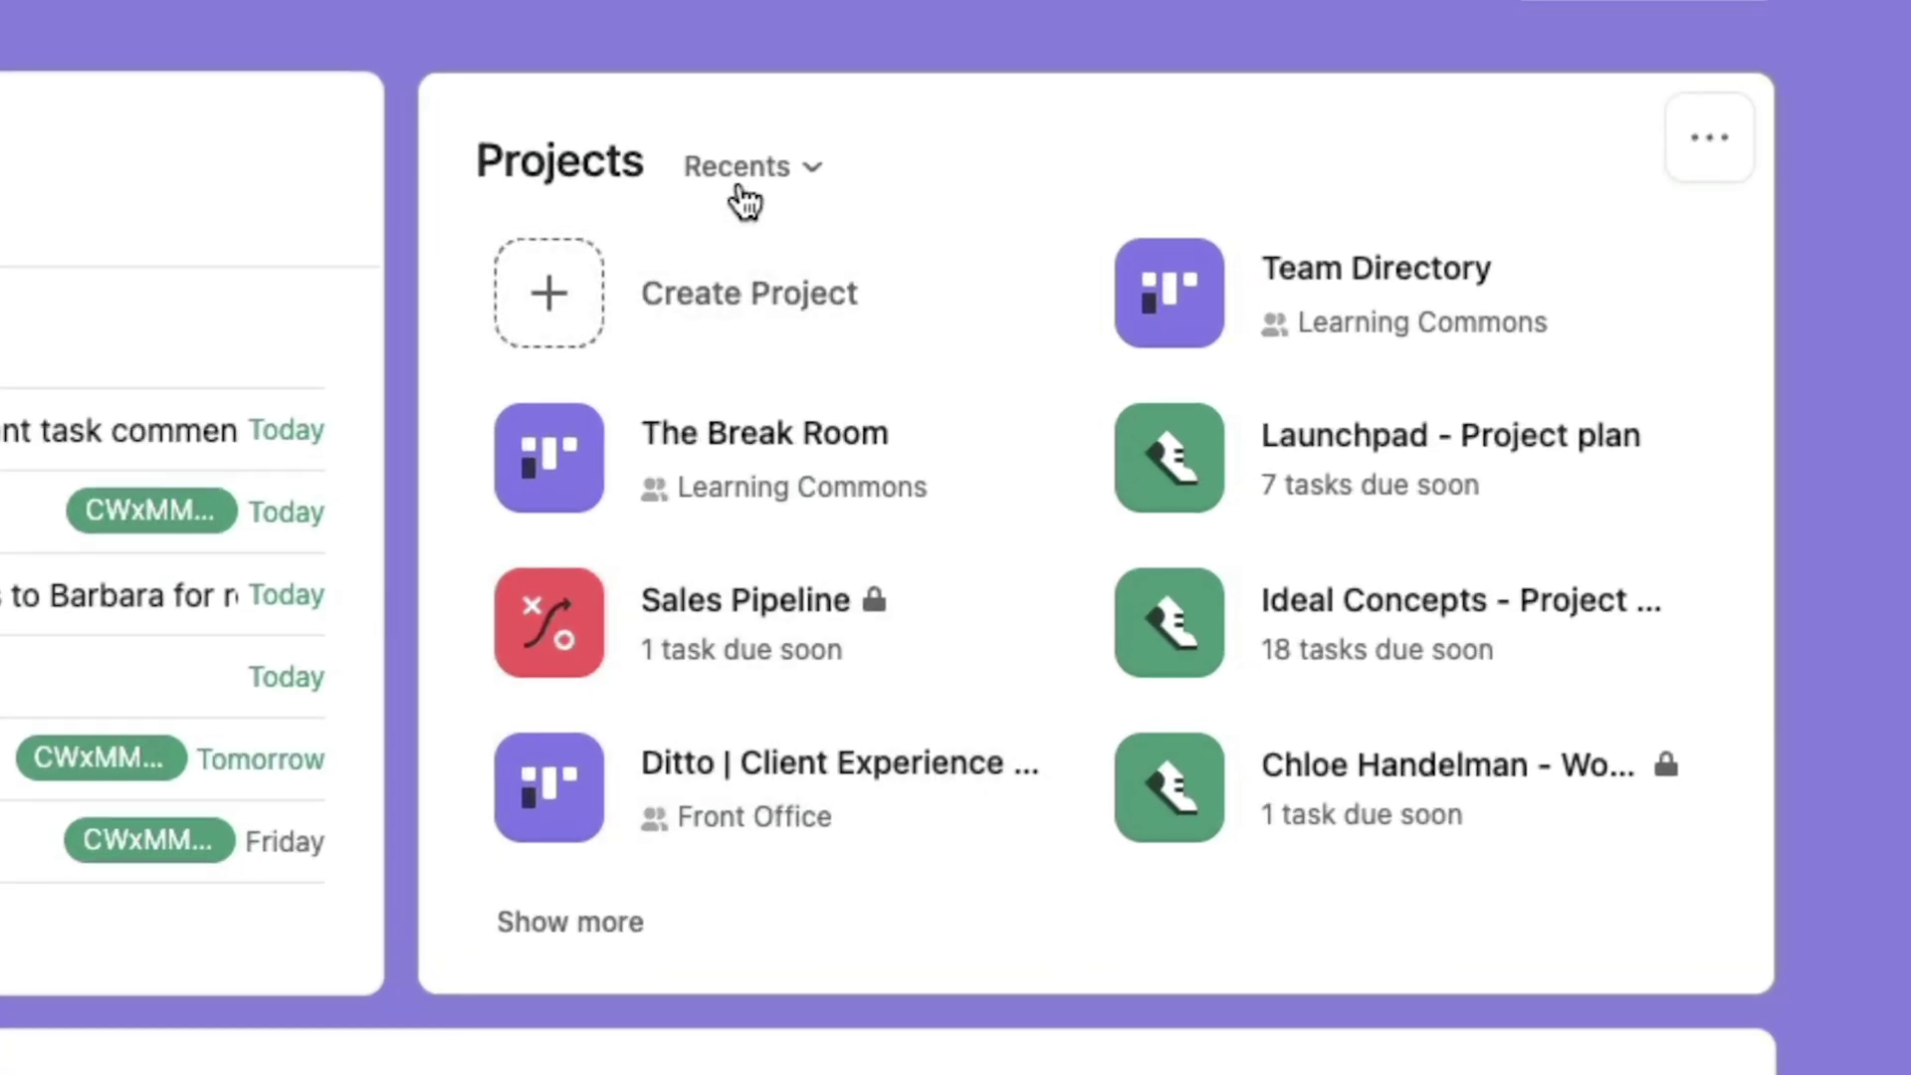
- Switch the Projects widget to list favorite projects and load more of them
{"action": "left_click", "coordinate": [891, 261]}
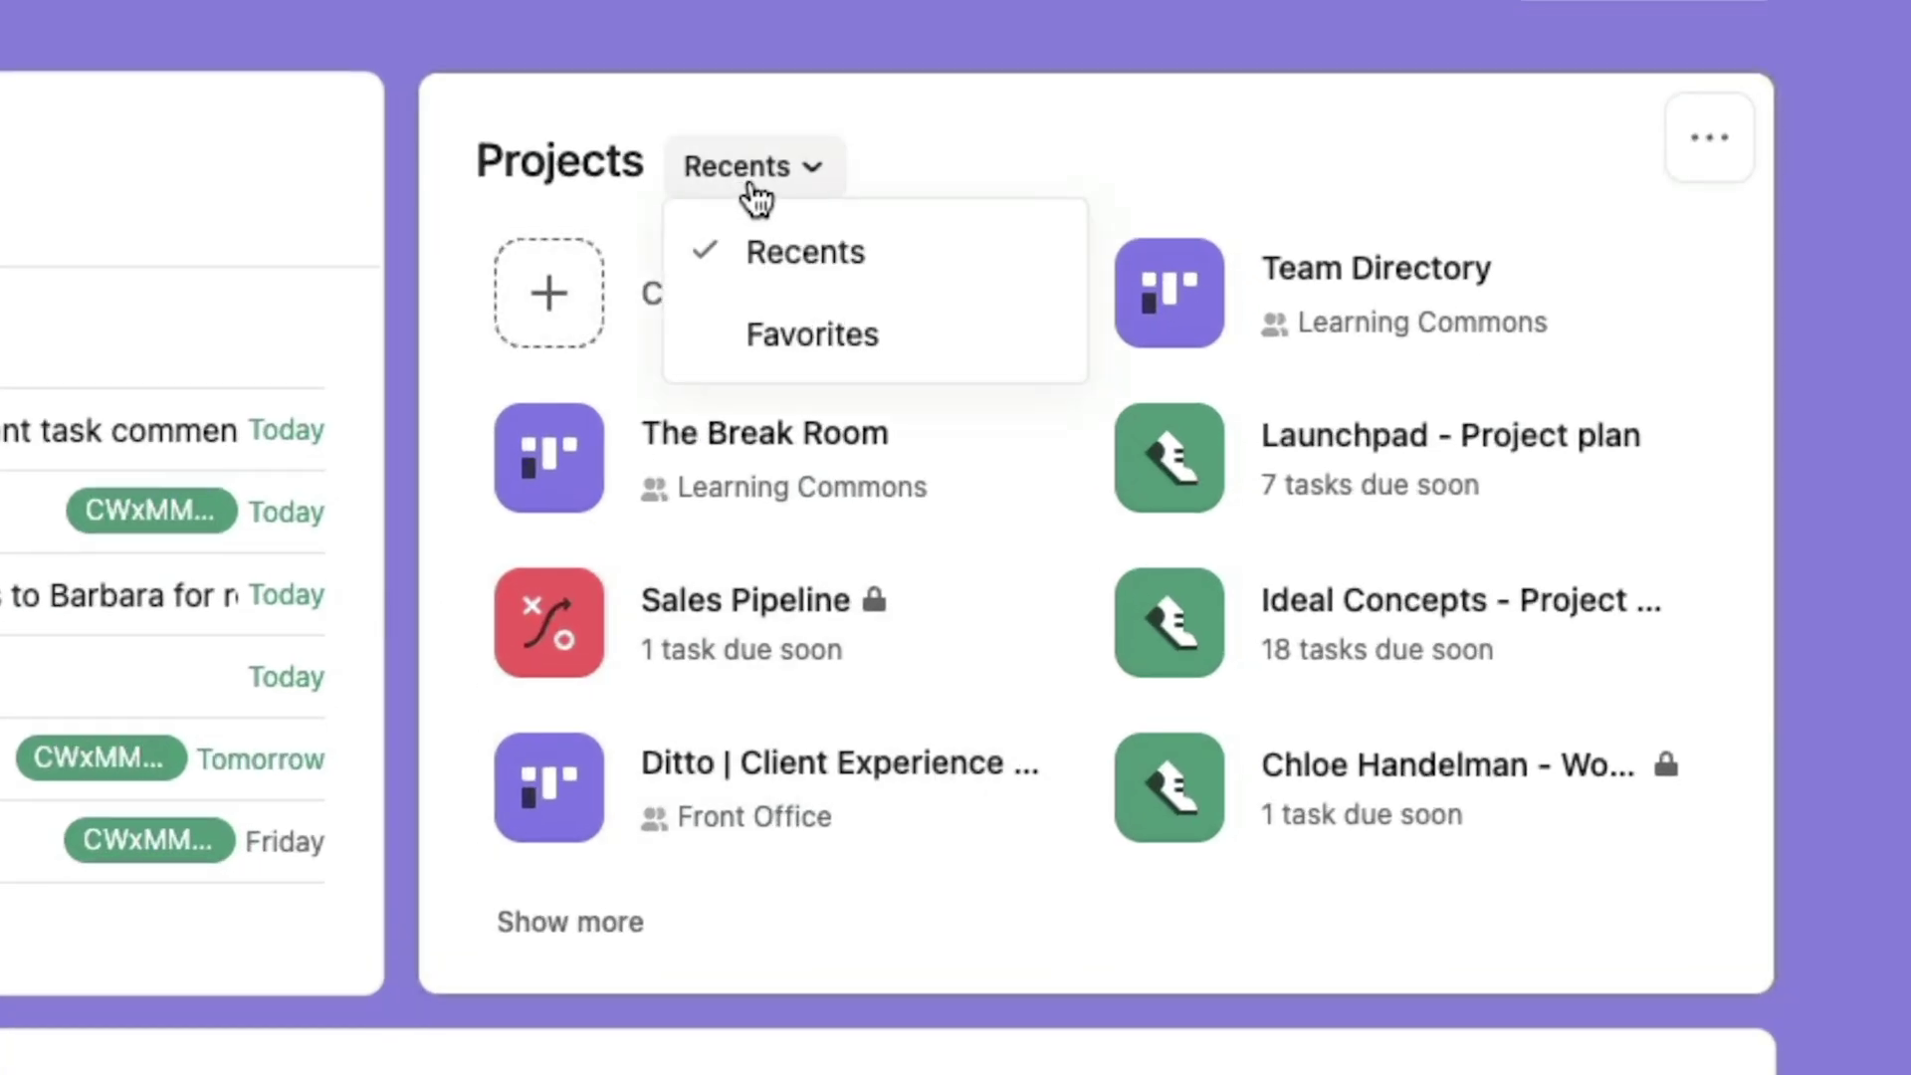
{"action": "left_click", "coordinate": [791, 370]}
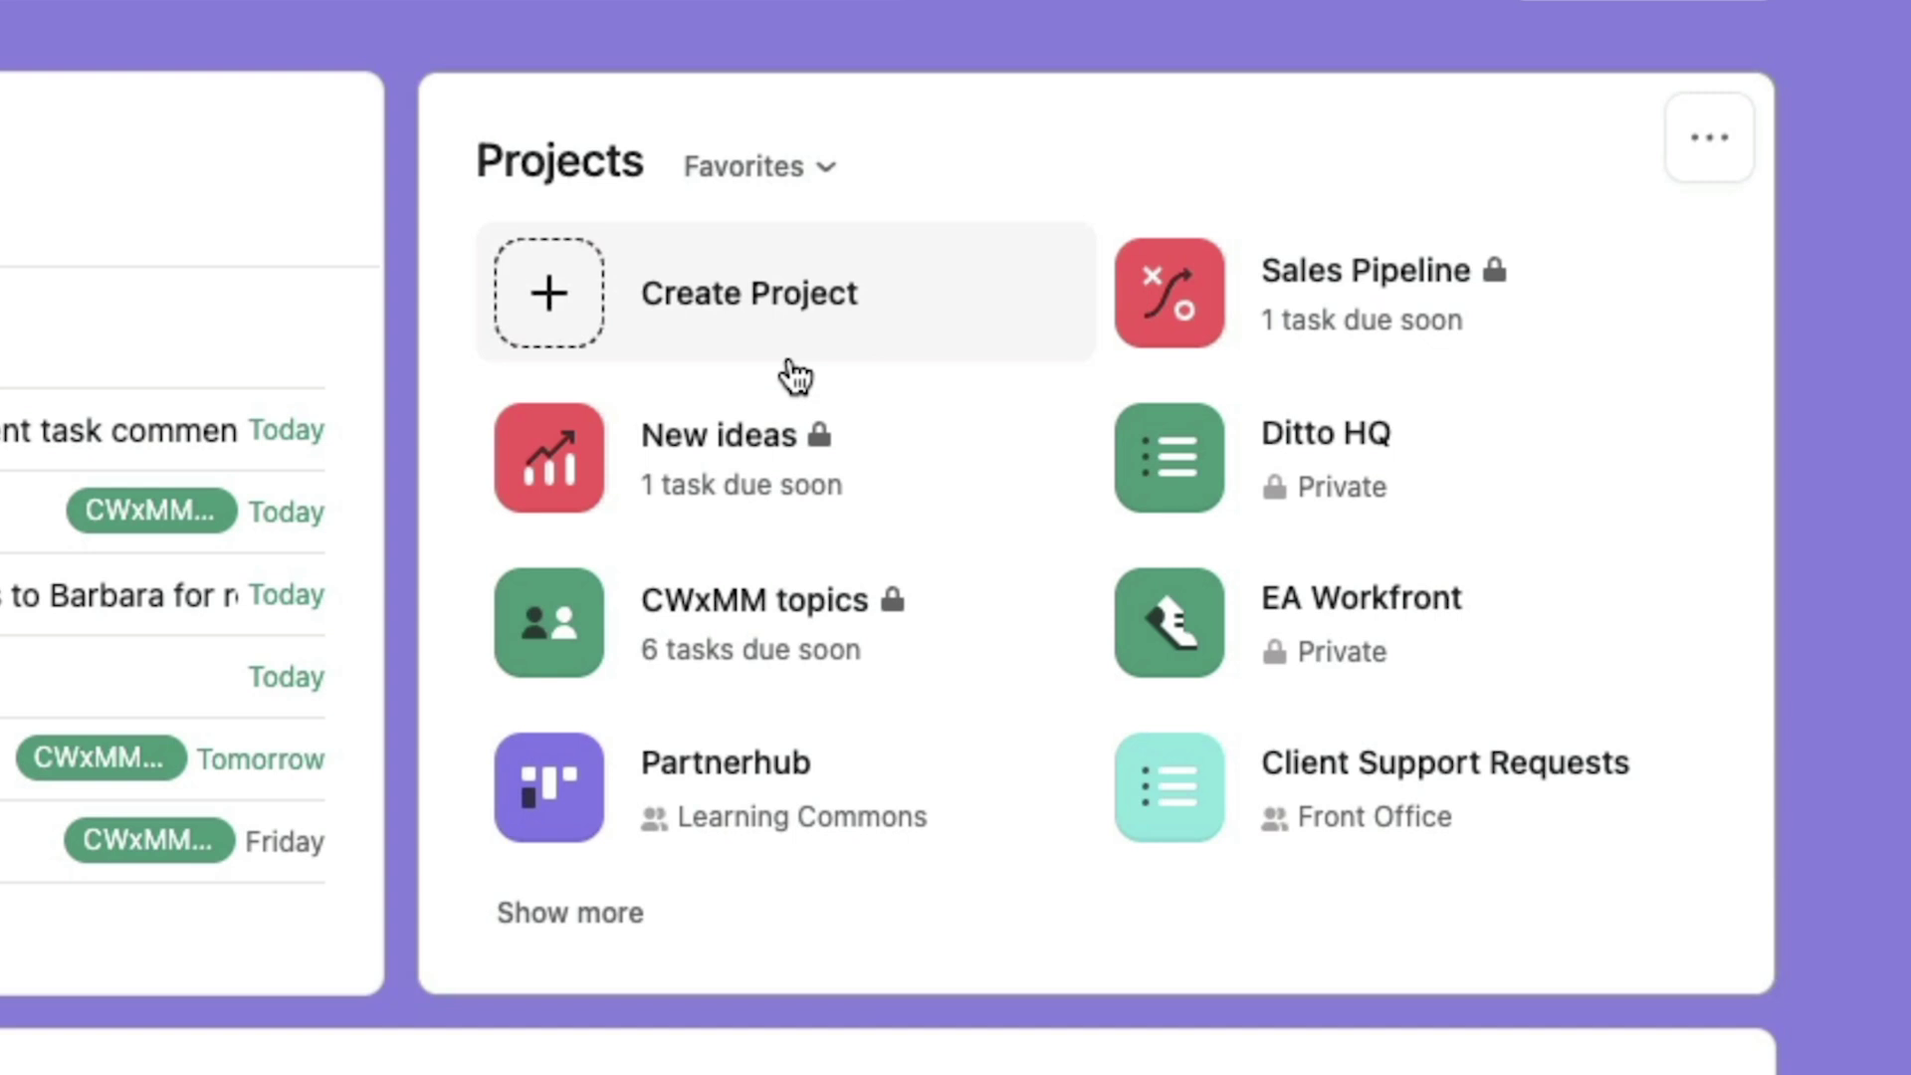
{"action": "mouse_move", "coordinate": [901, 631]}
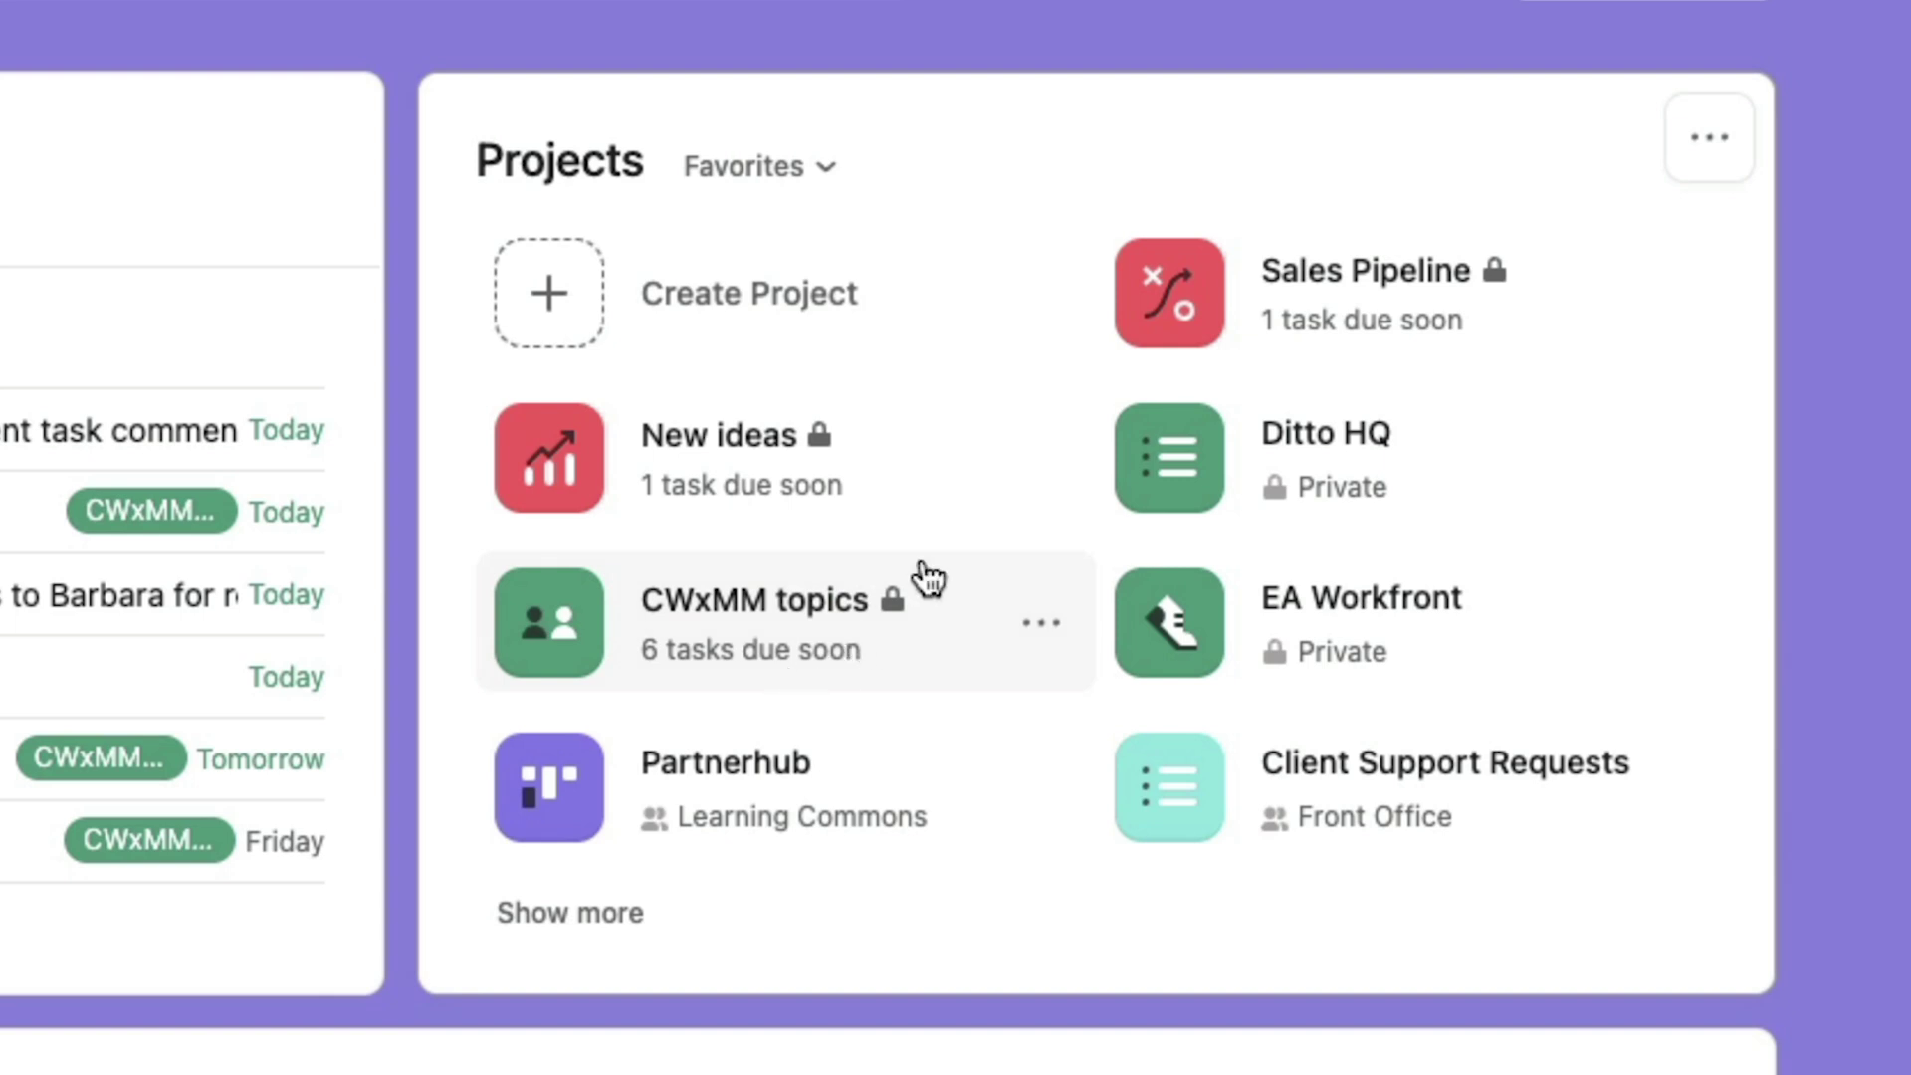
{"action": "left_click", "coordinate": [565, 918]}
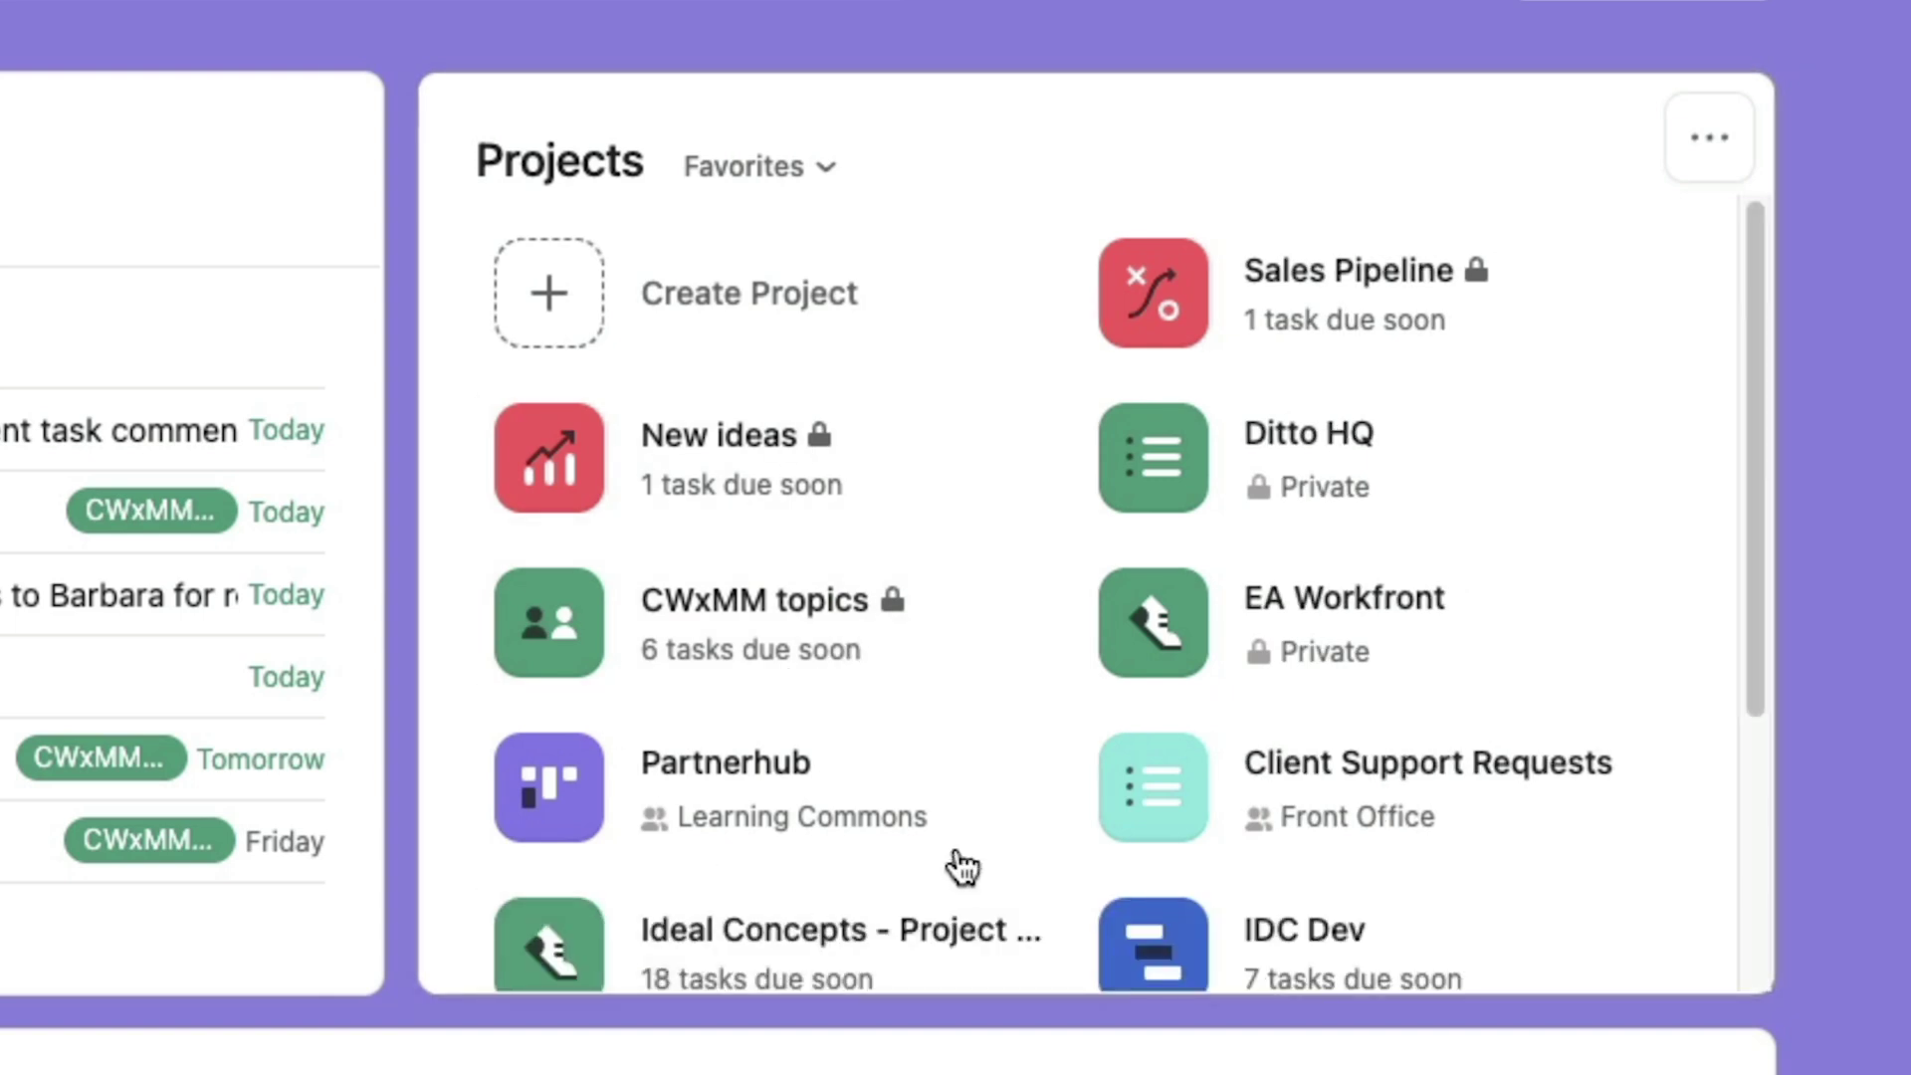
{"action": "scroll", "coordinate": [839, 665], "scroll_direction": "down", "scroll_amount": 5}
{"action": "scroll", "coordinate": [839, 665], "scroll_direction": "up", "scroll_amount": 5}
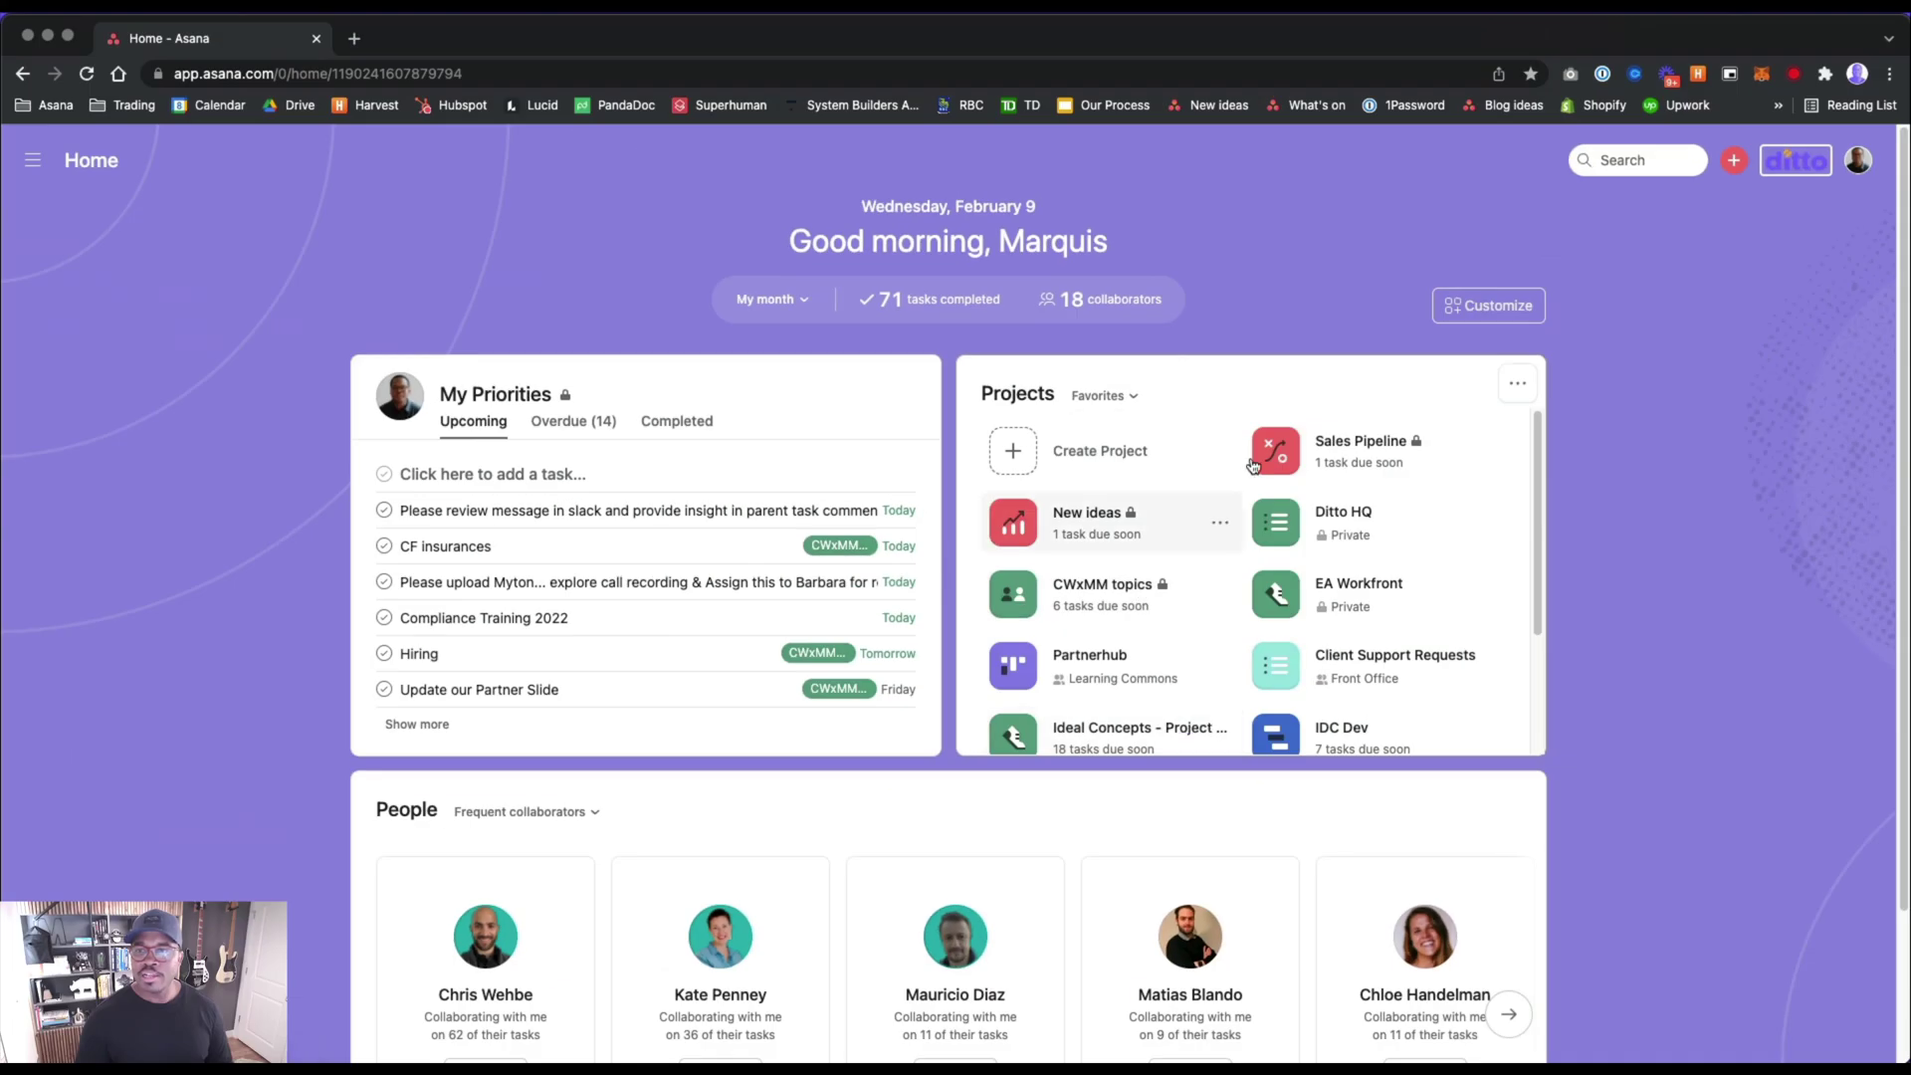
- Make the Projects widget Full size and move it above My Priorities
{"action": "left_click", "coordinate": [1714, 141]}
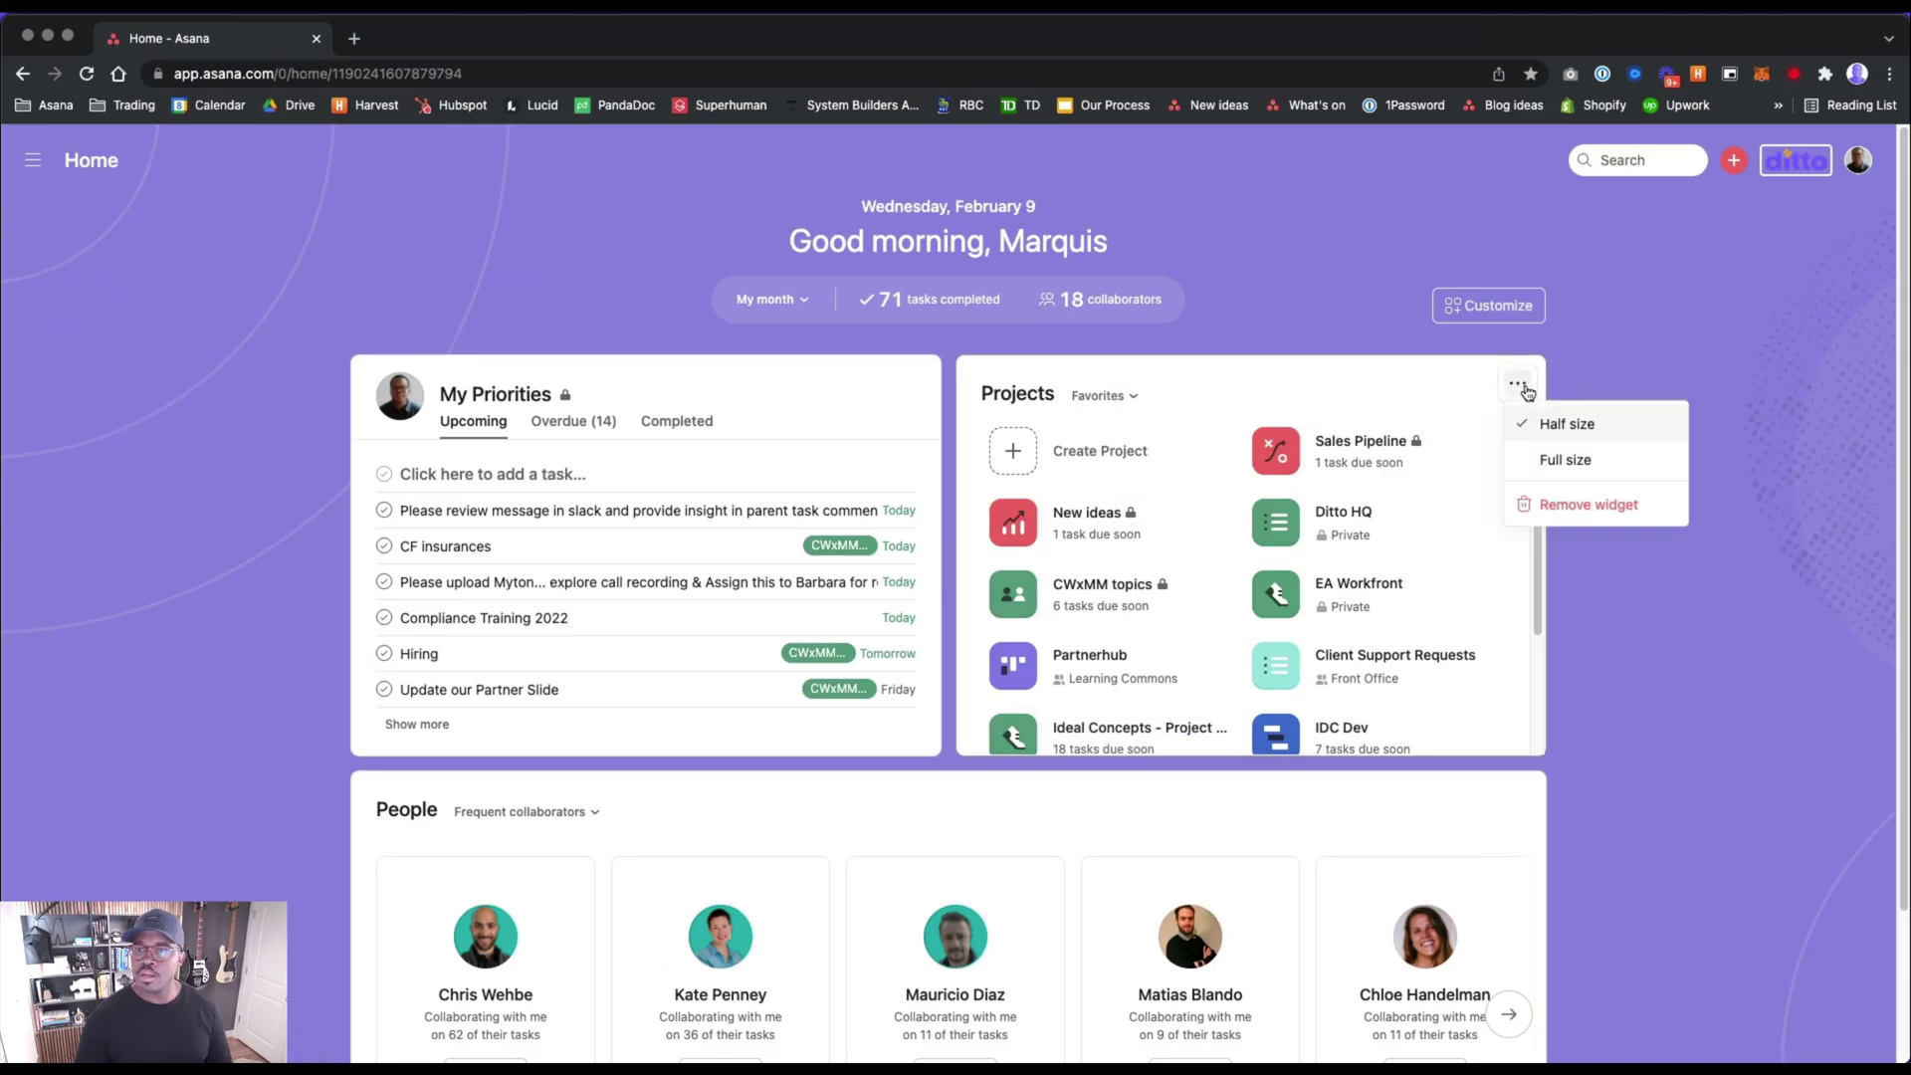
{"action": "left_click", "coordinate": [1565, 459]}
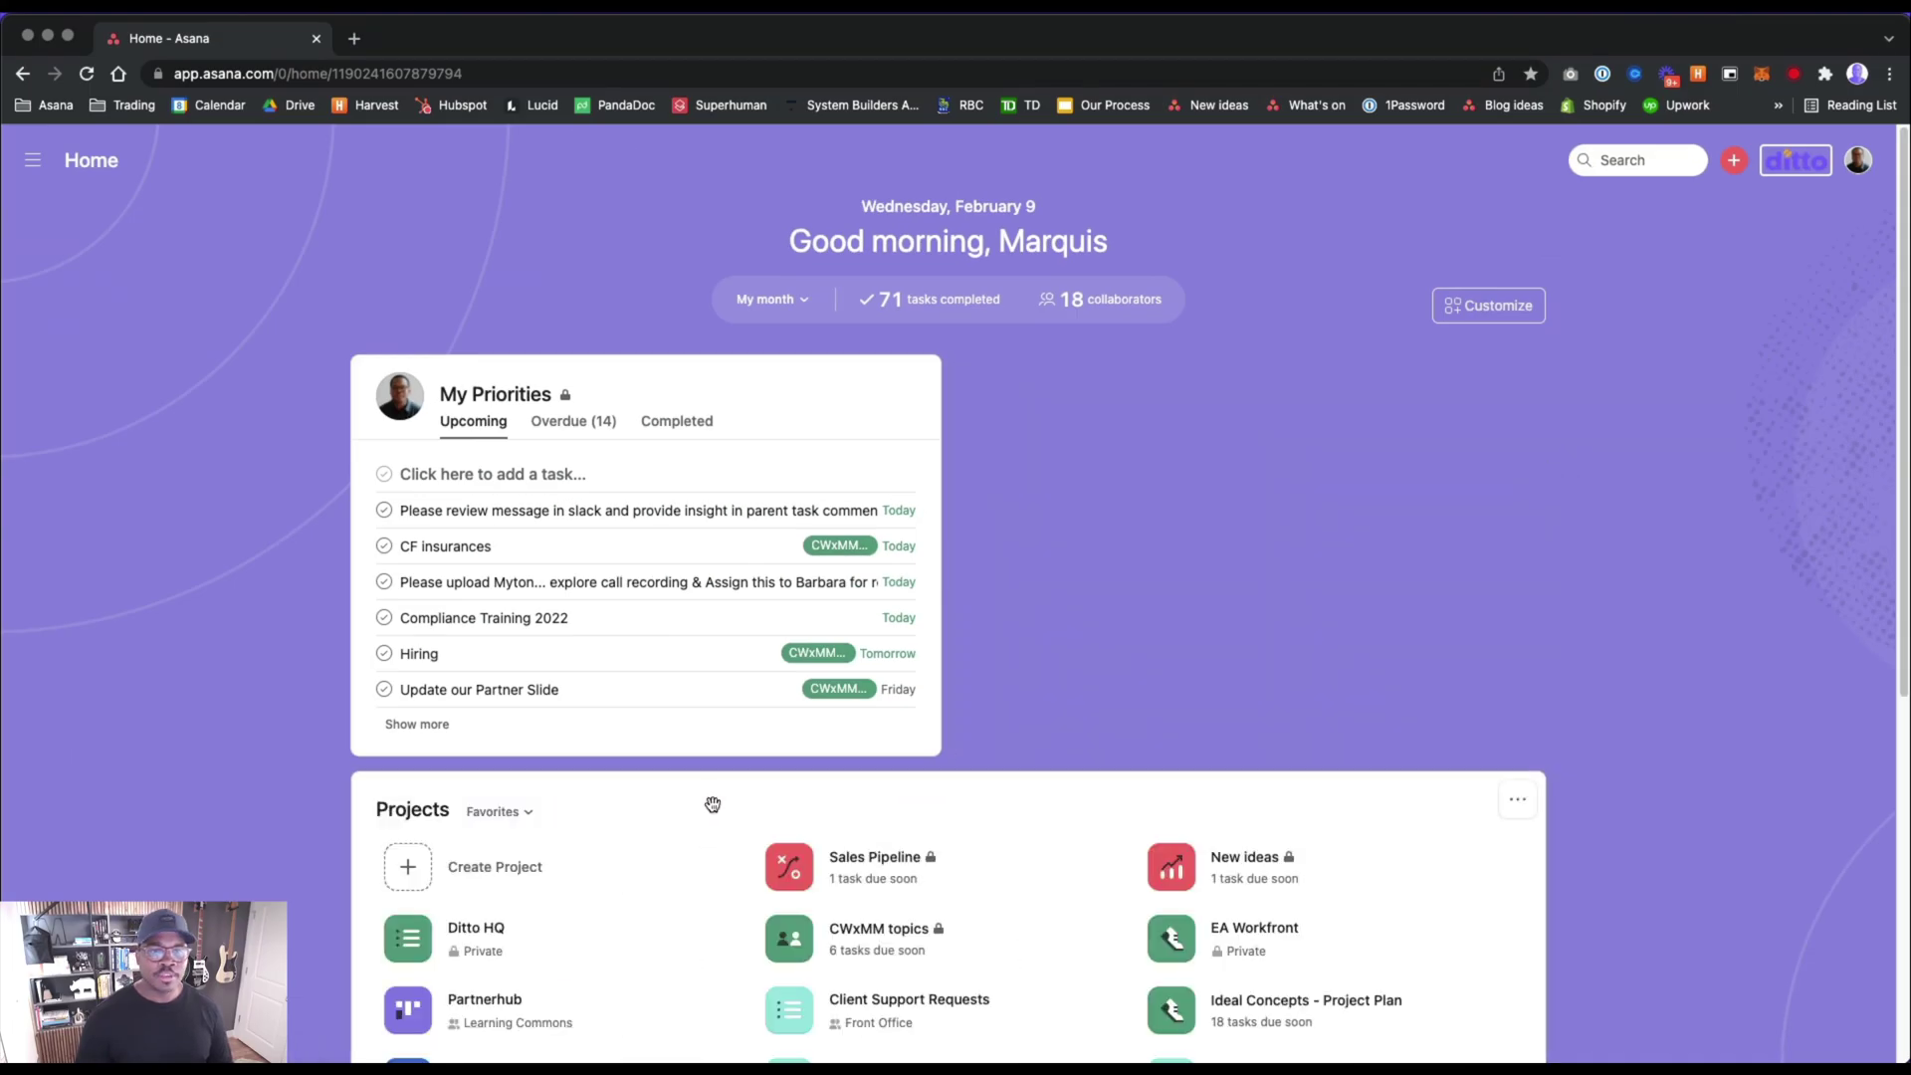
{"action": "left_click_drag", "start_coordinate": [713, 804], "coordinate": [772, 508]}
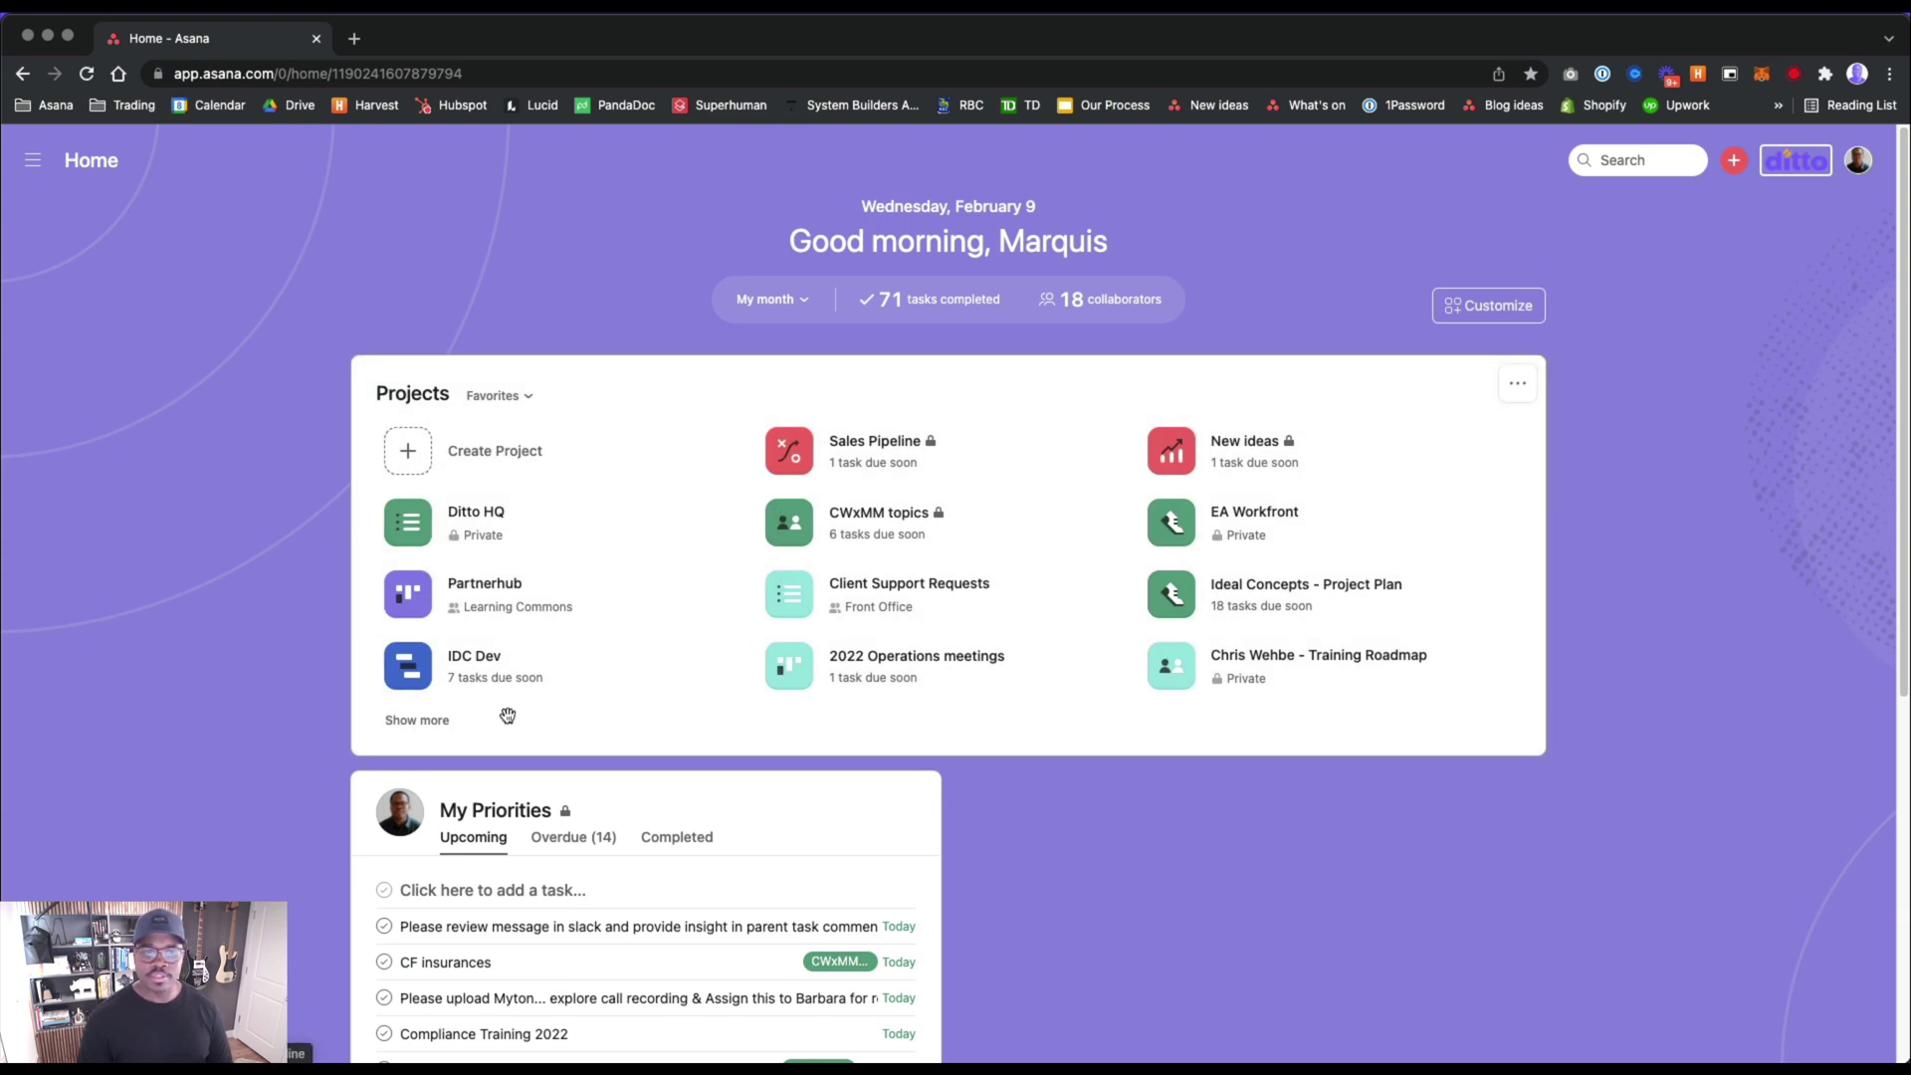
- Reveal more favorite projects, then drag the People widget to the top of Home
{"action": "left_click", "coordinate": [422, 729]}
{"action": "scroll", "coordinate": [491, 682], "scroll_direction": "down", "scroll_amount": 1}
{"action": "scroll", "coordinate": [490, 674], "scroll_direction": "up", "scroll_amount": 1}
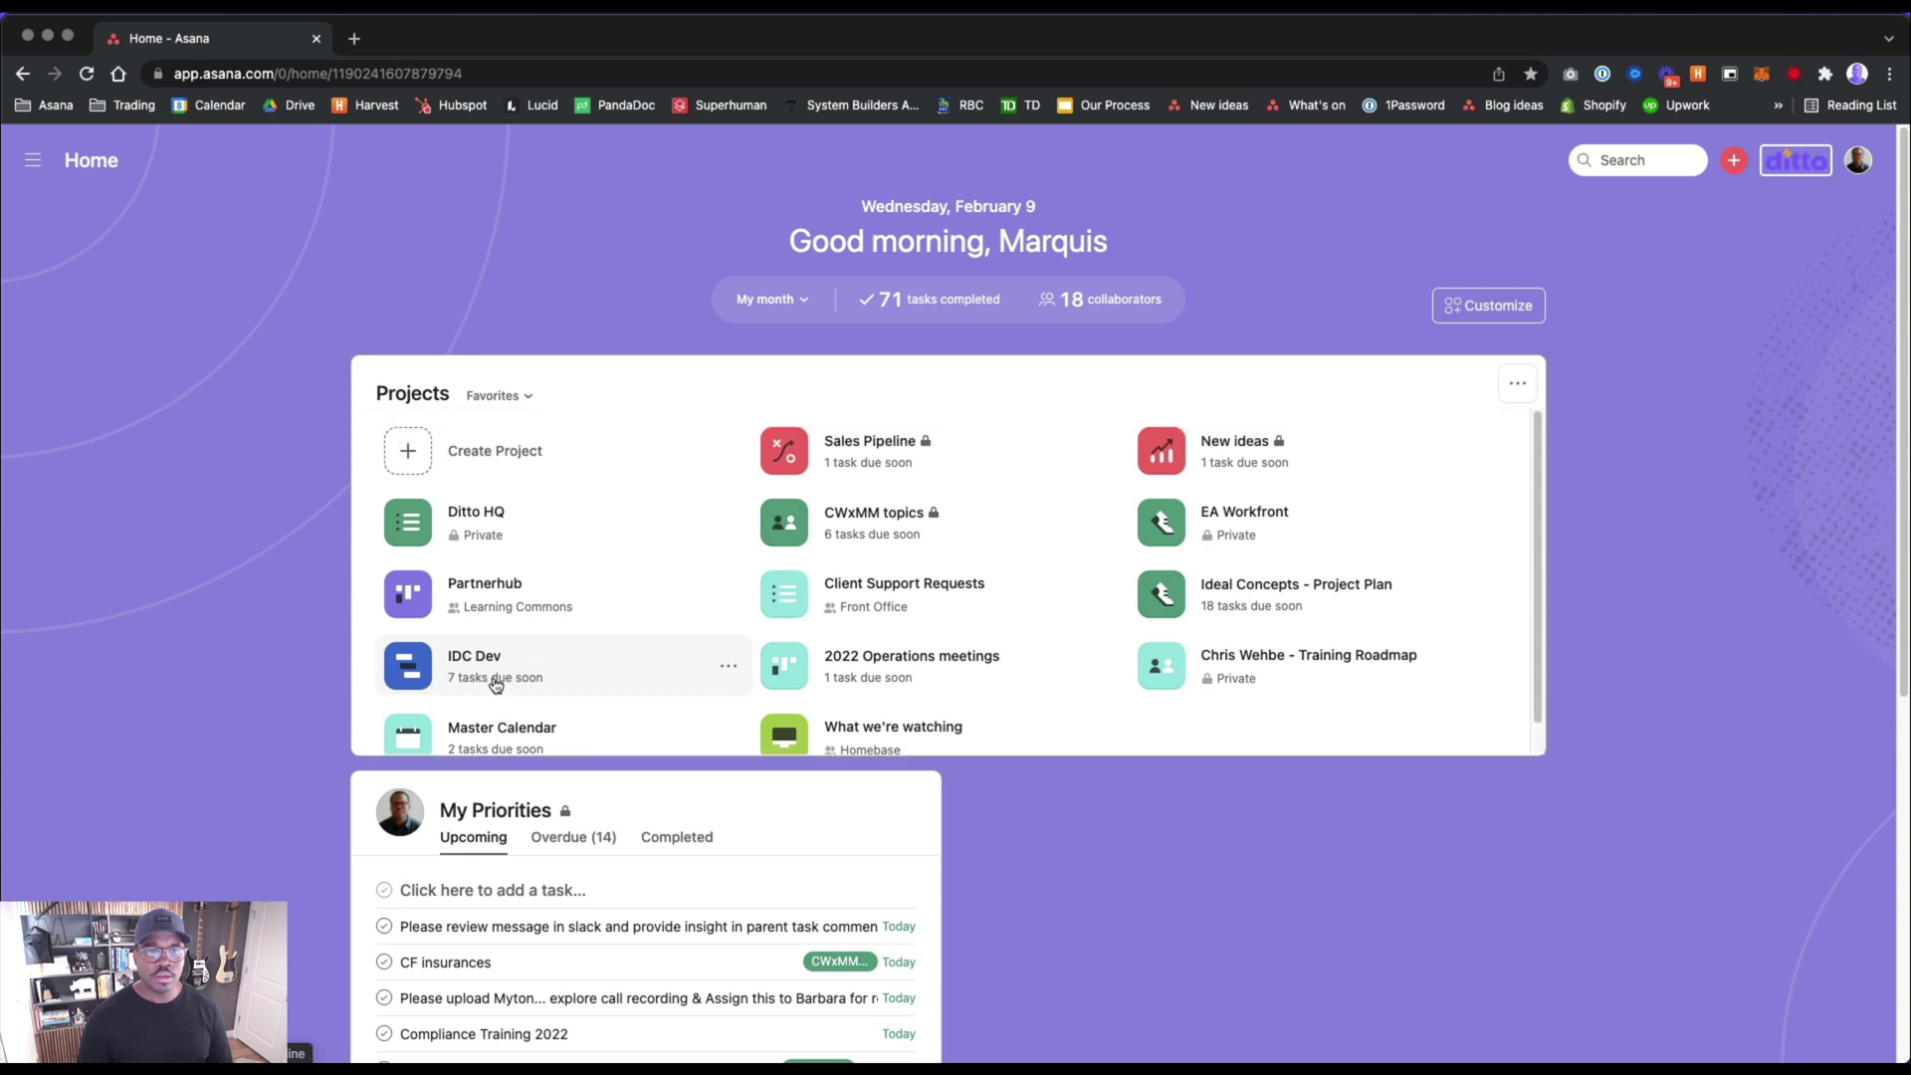
{"action": "scroll", "coordinate": [930, 631], "scroll_direction": "down", "scroll_amount": 10}
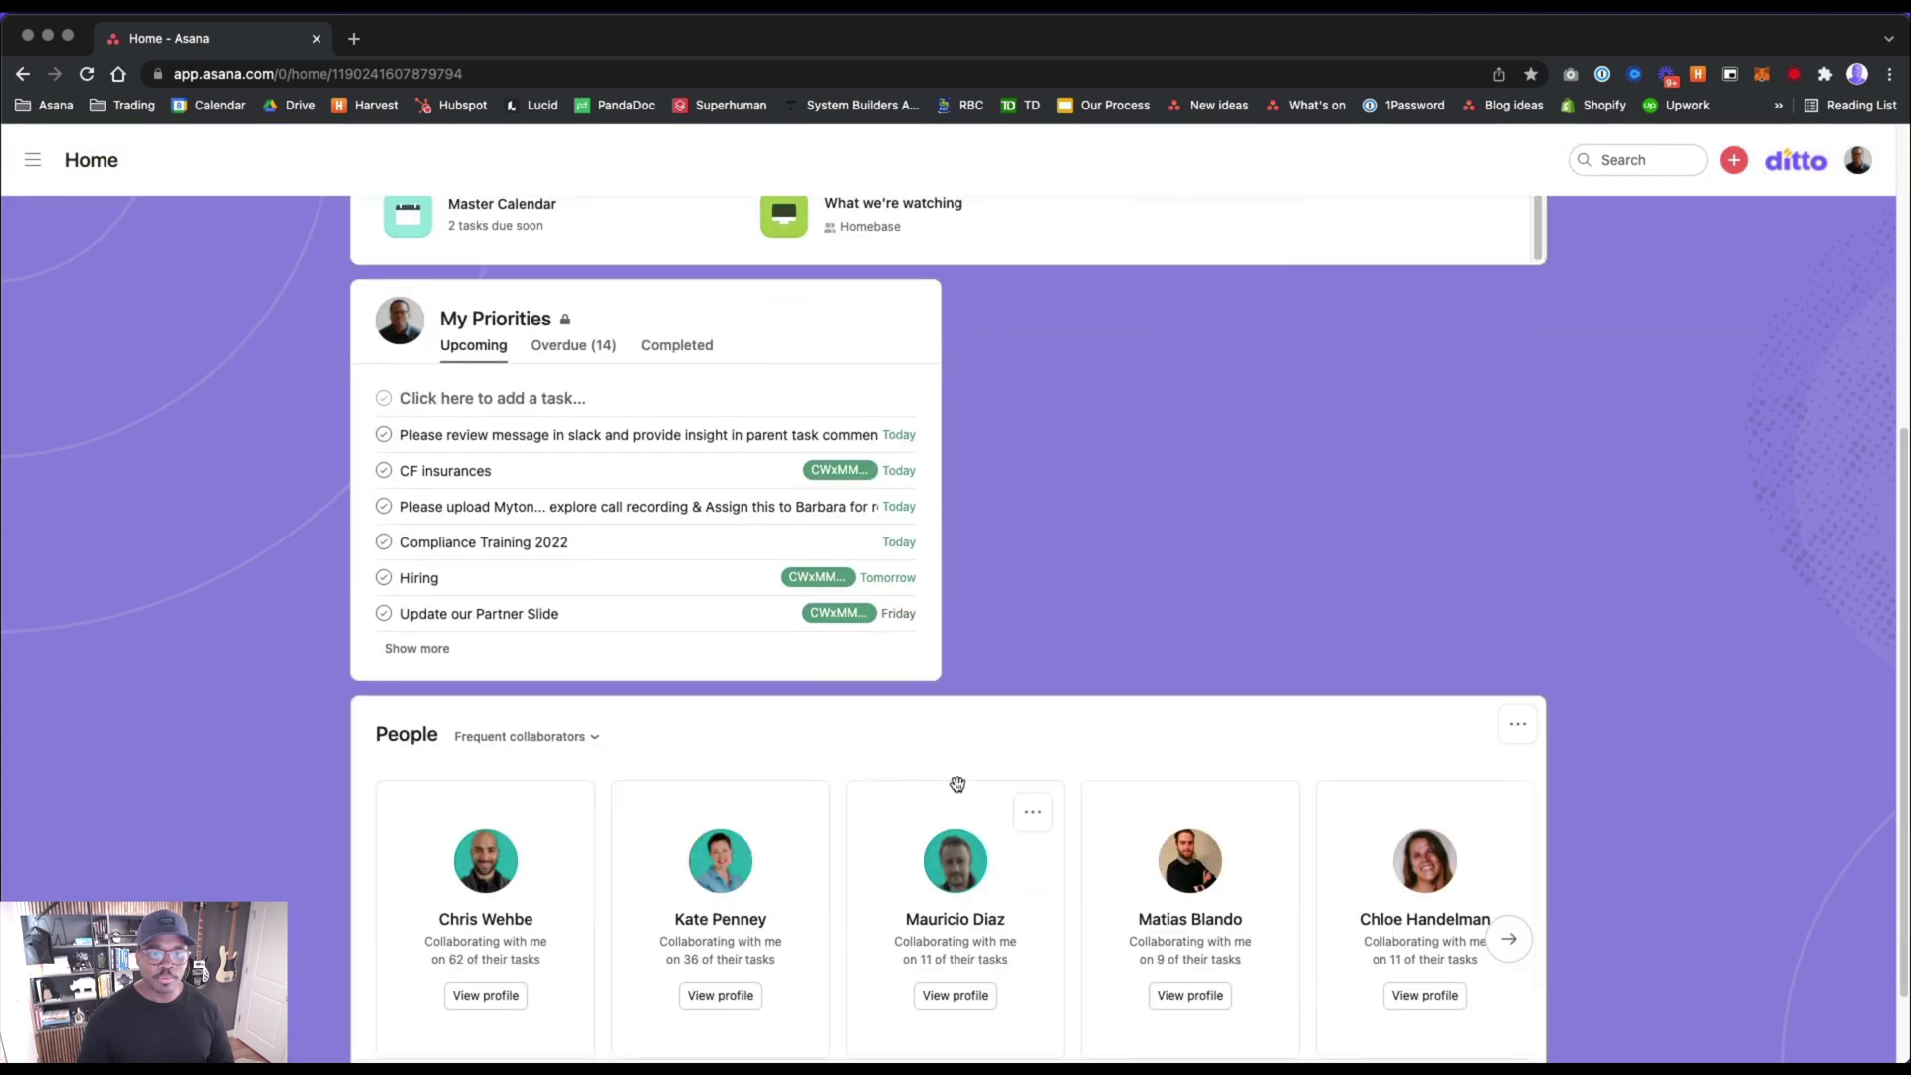
{"action": "left_click_drag", "start_coordinate": [772, 640], "coordinate": [1510, 722]}
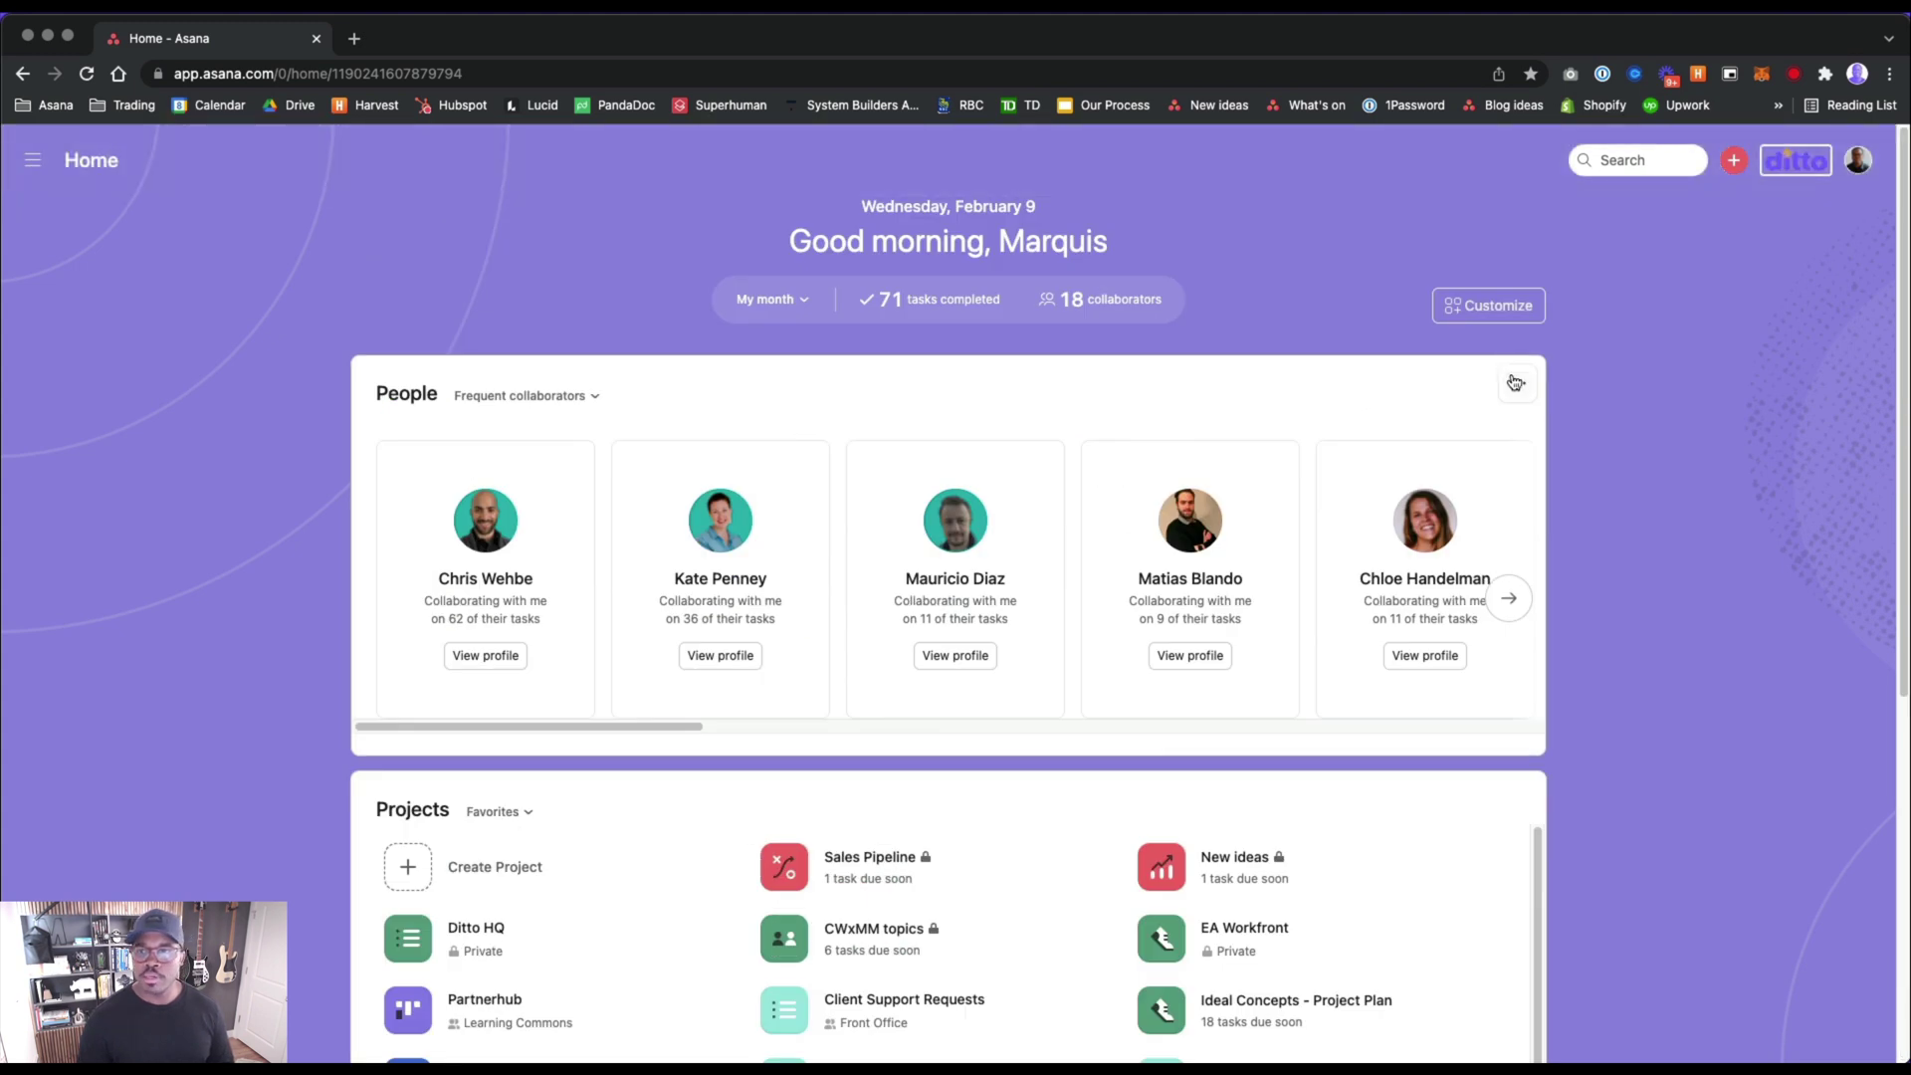
- Shrink the People widget to Half size and place it beside My Priorities
{"action": "left_click", "coordinate": [1514, 382]}
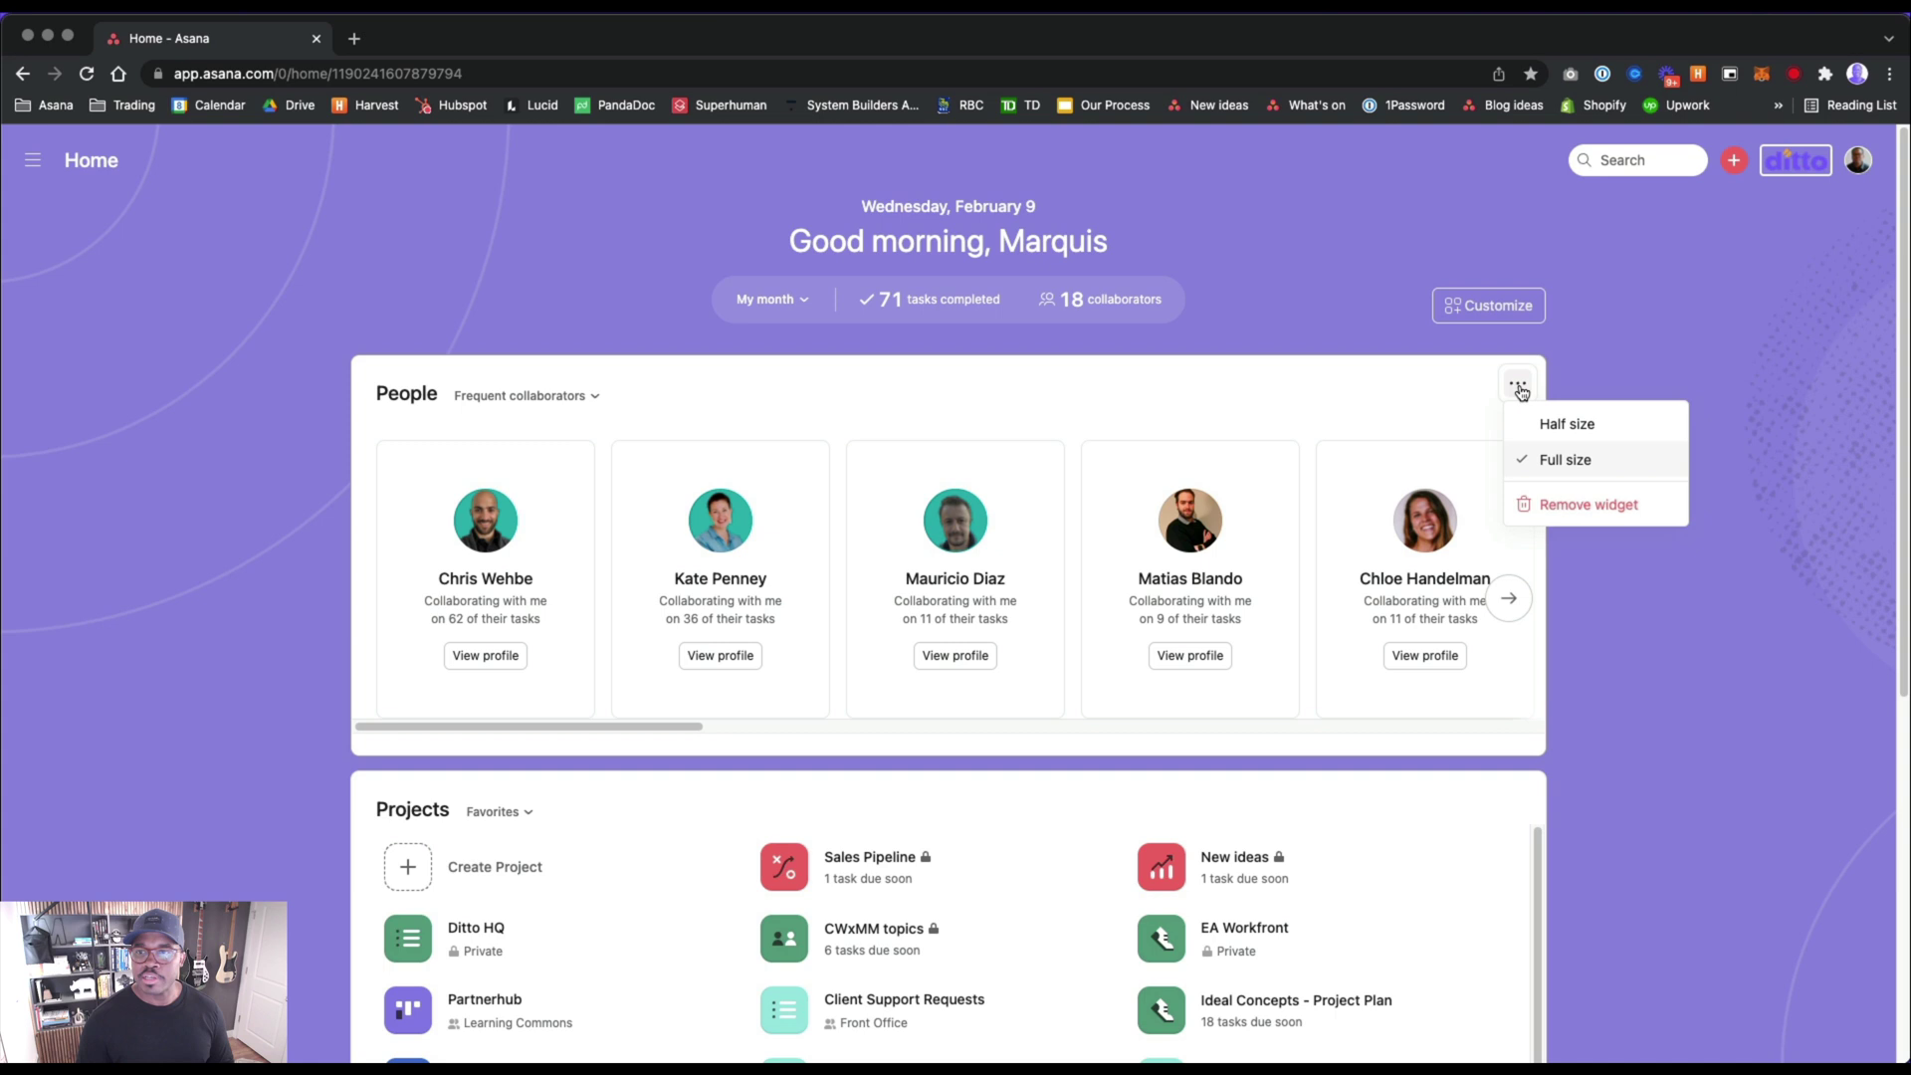
{"action": "left_click", "coordinate": [1642, 422]}
{"action": "scroll", "coordinate": [1156, 589], "scroll_direction": "down", "scroll_amount": 4}
{"action": "scroll", "coordinate": [1157, 589], "scroll_direction": "down", "scroll_amount": 2}
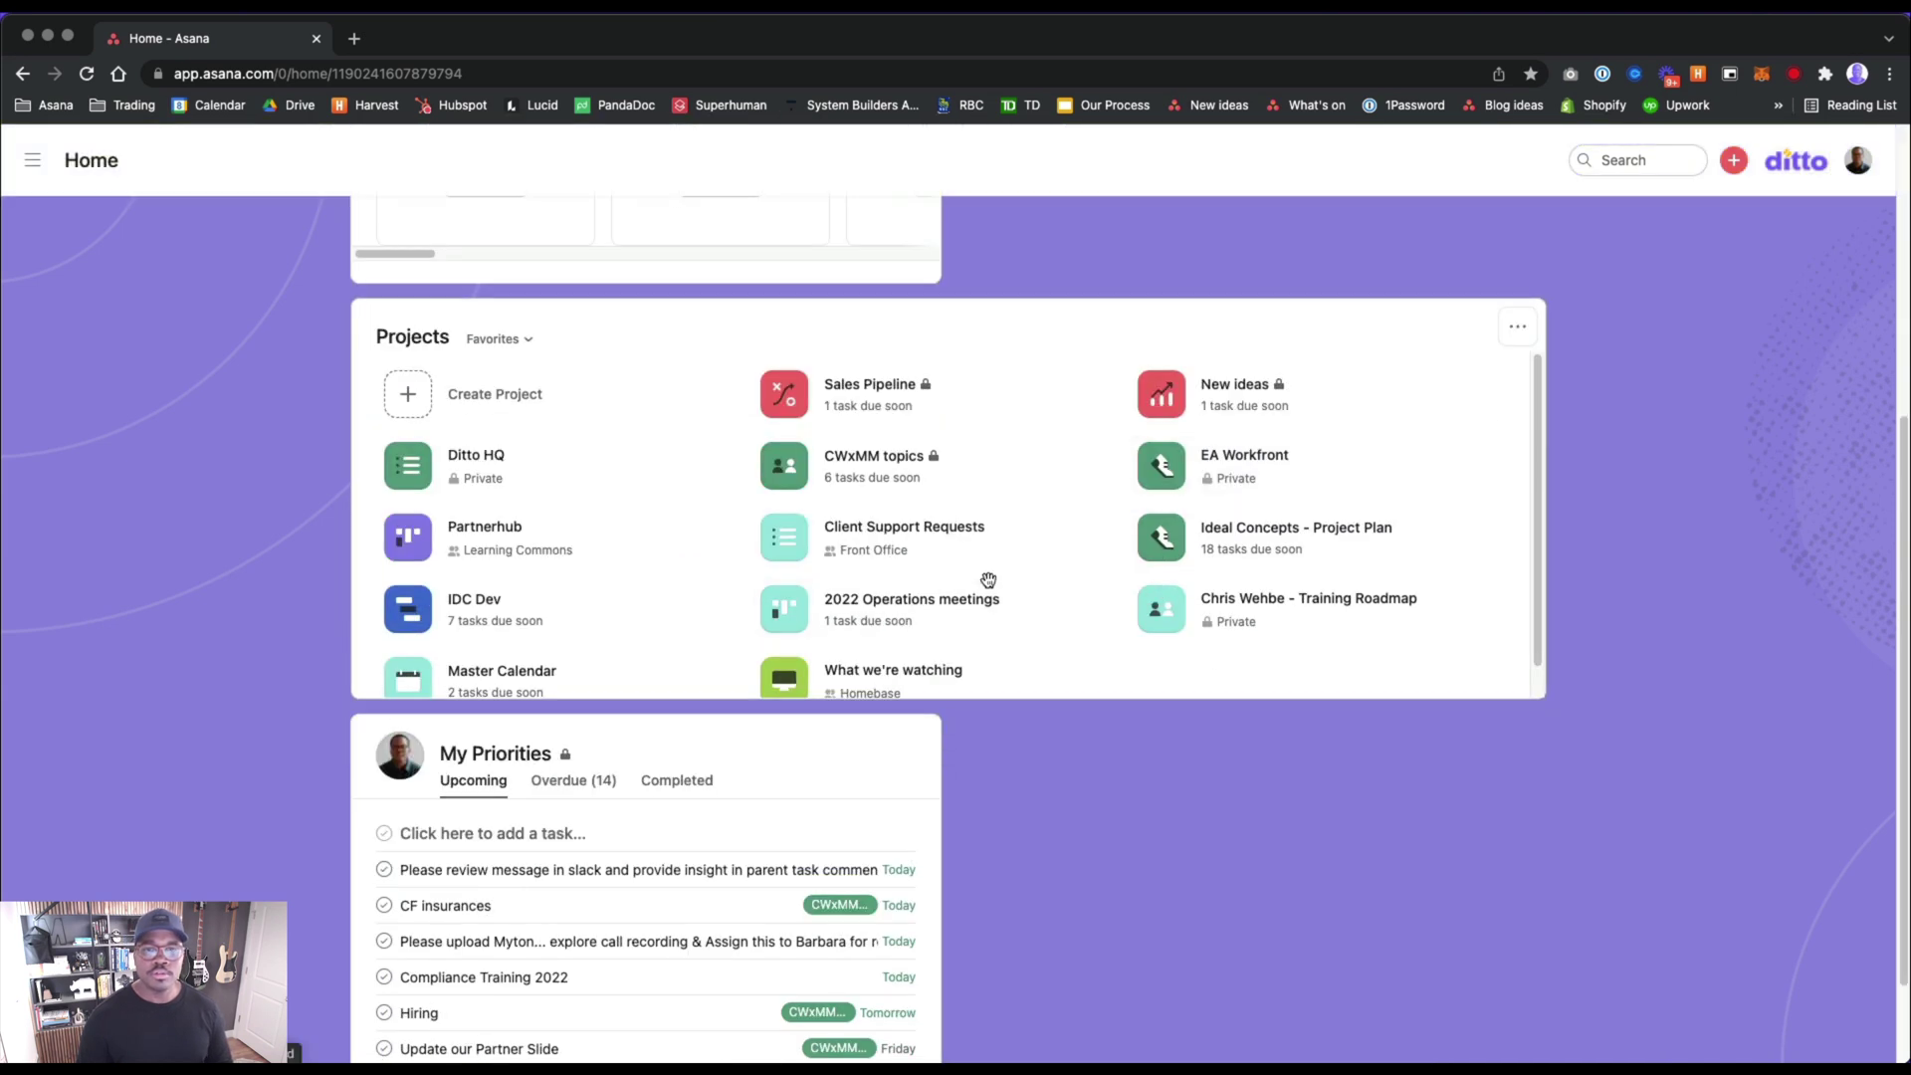
{"action": "scroll", "coordinate": [793, 249], "scroll_direction": "right", "scroll_amount": 1}
{"action": "left_click_drag", "start_coordinate": [1224, 538], "coordinate": [1055, 597]}
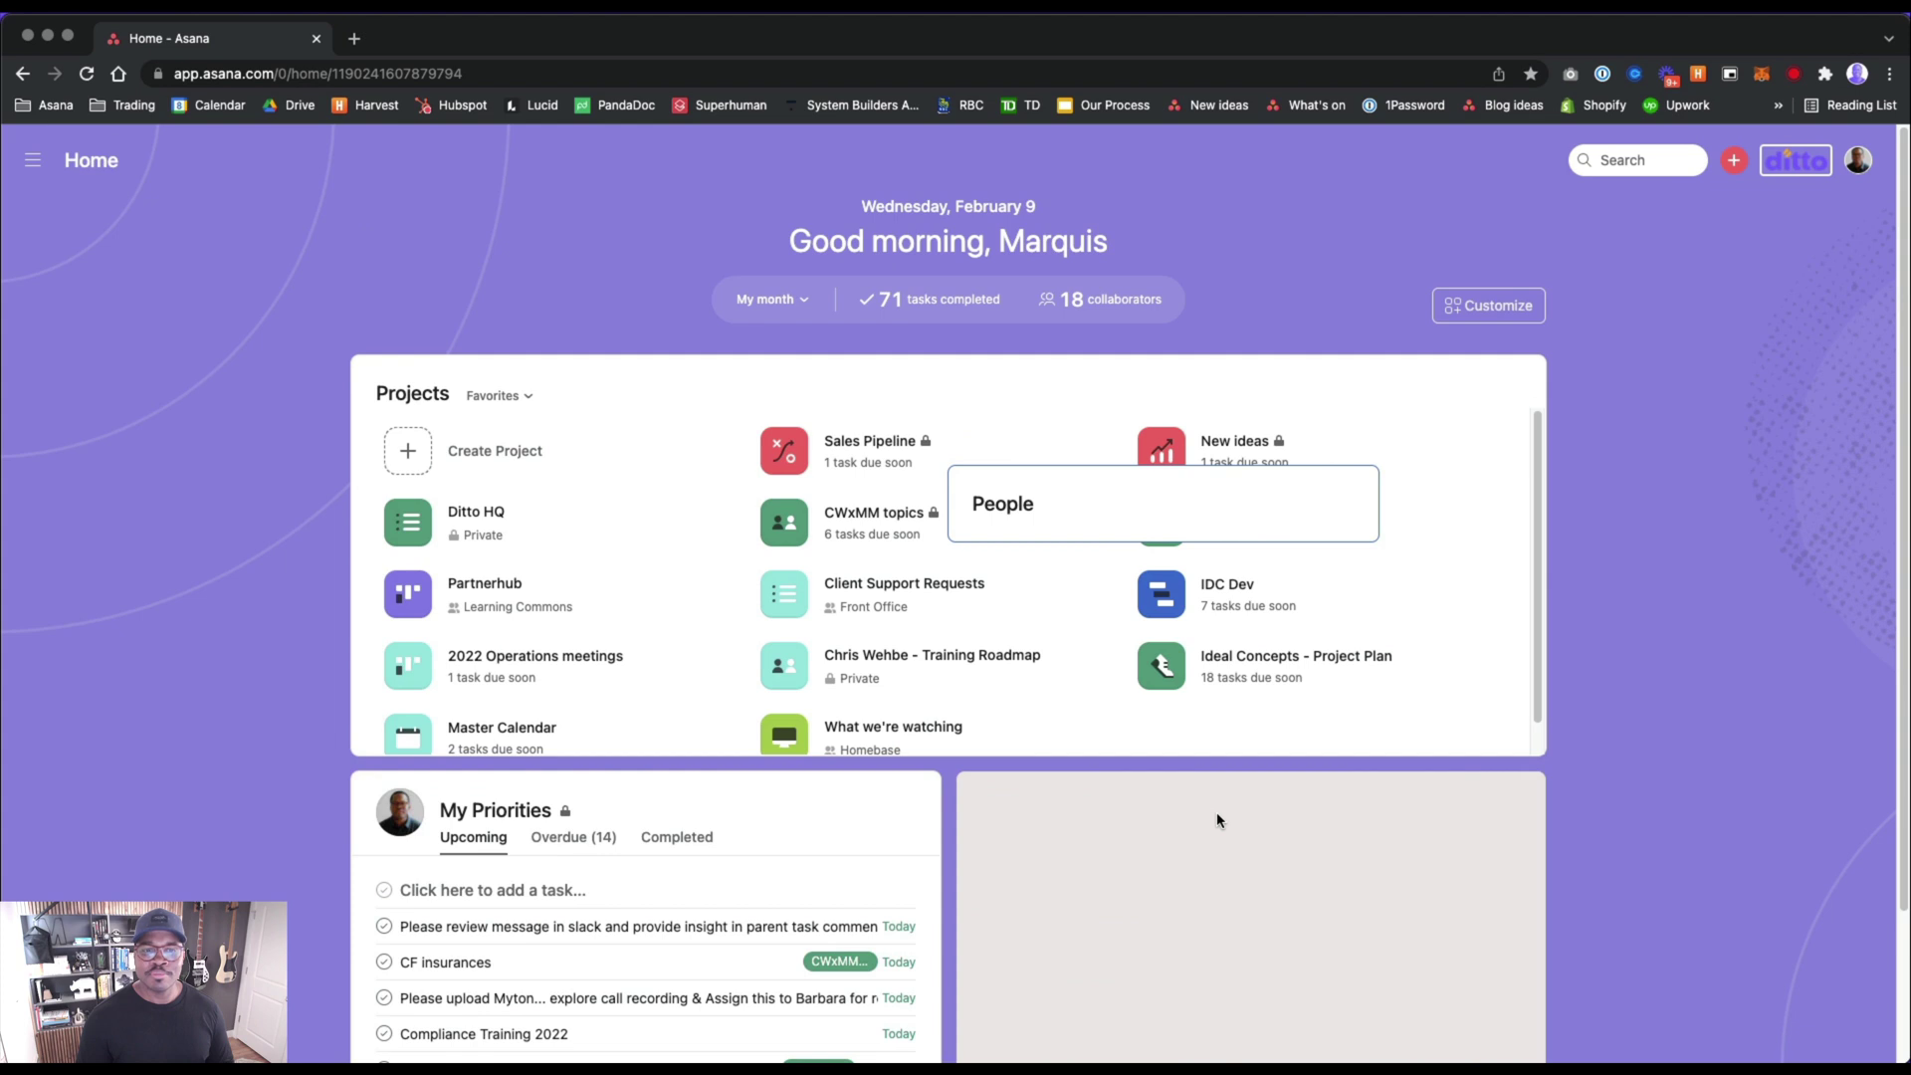
{"action": "left_click_drag", "start_coordinate": [1216, 820], "coordinate": [1218, 820]}
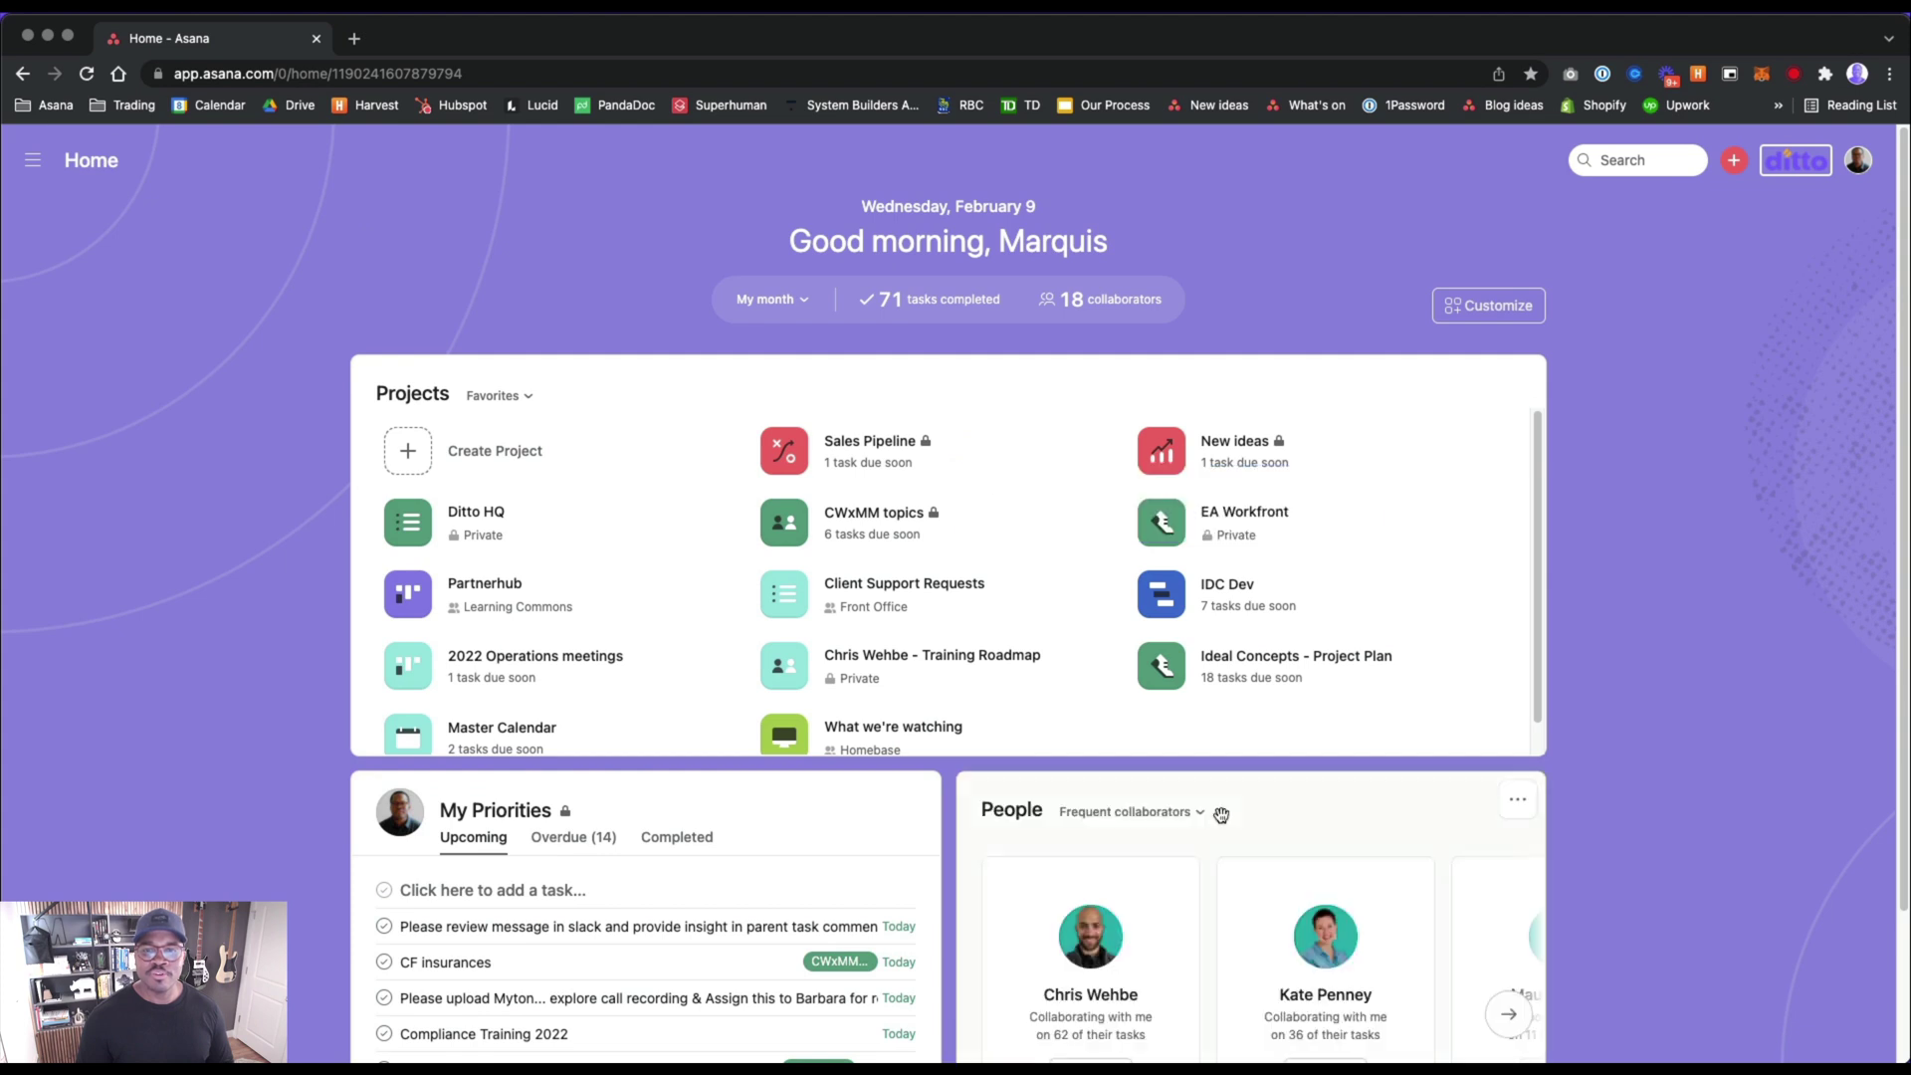
- Switch the People widget's filter to recent collaborators, then to favorite collaborators
{"action": "scroll", "coordinate": [811, 726], "scroll_direction": "down", "scroll_amount": 1}
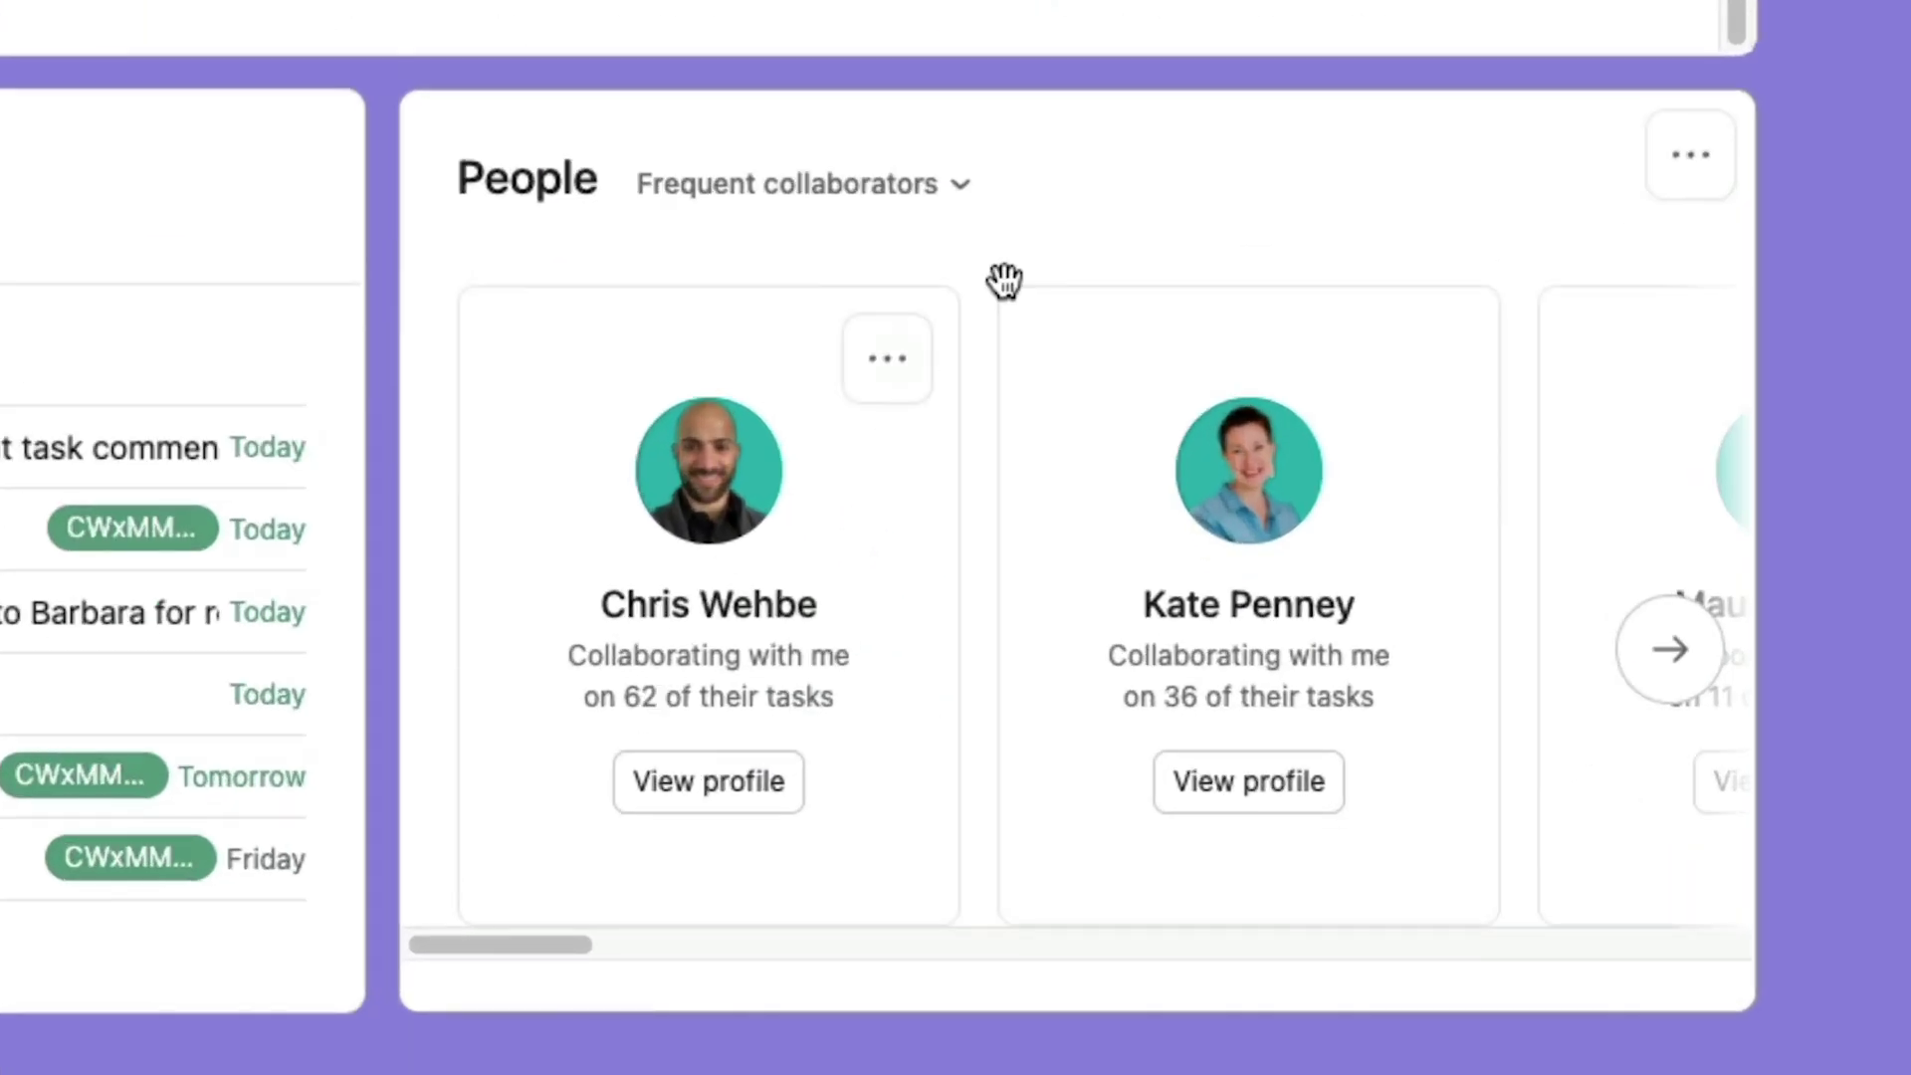
{"action": "left_click", "coordinate": [926, 200]}
{"action": "left_click", "coordinate": [933, 373]}
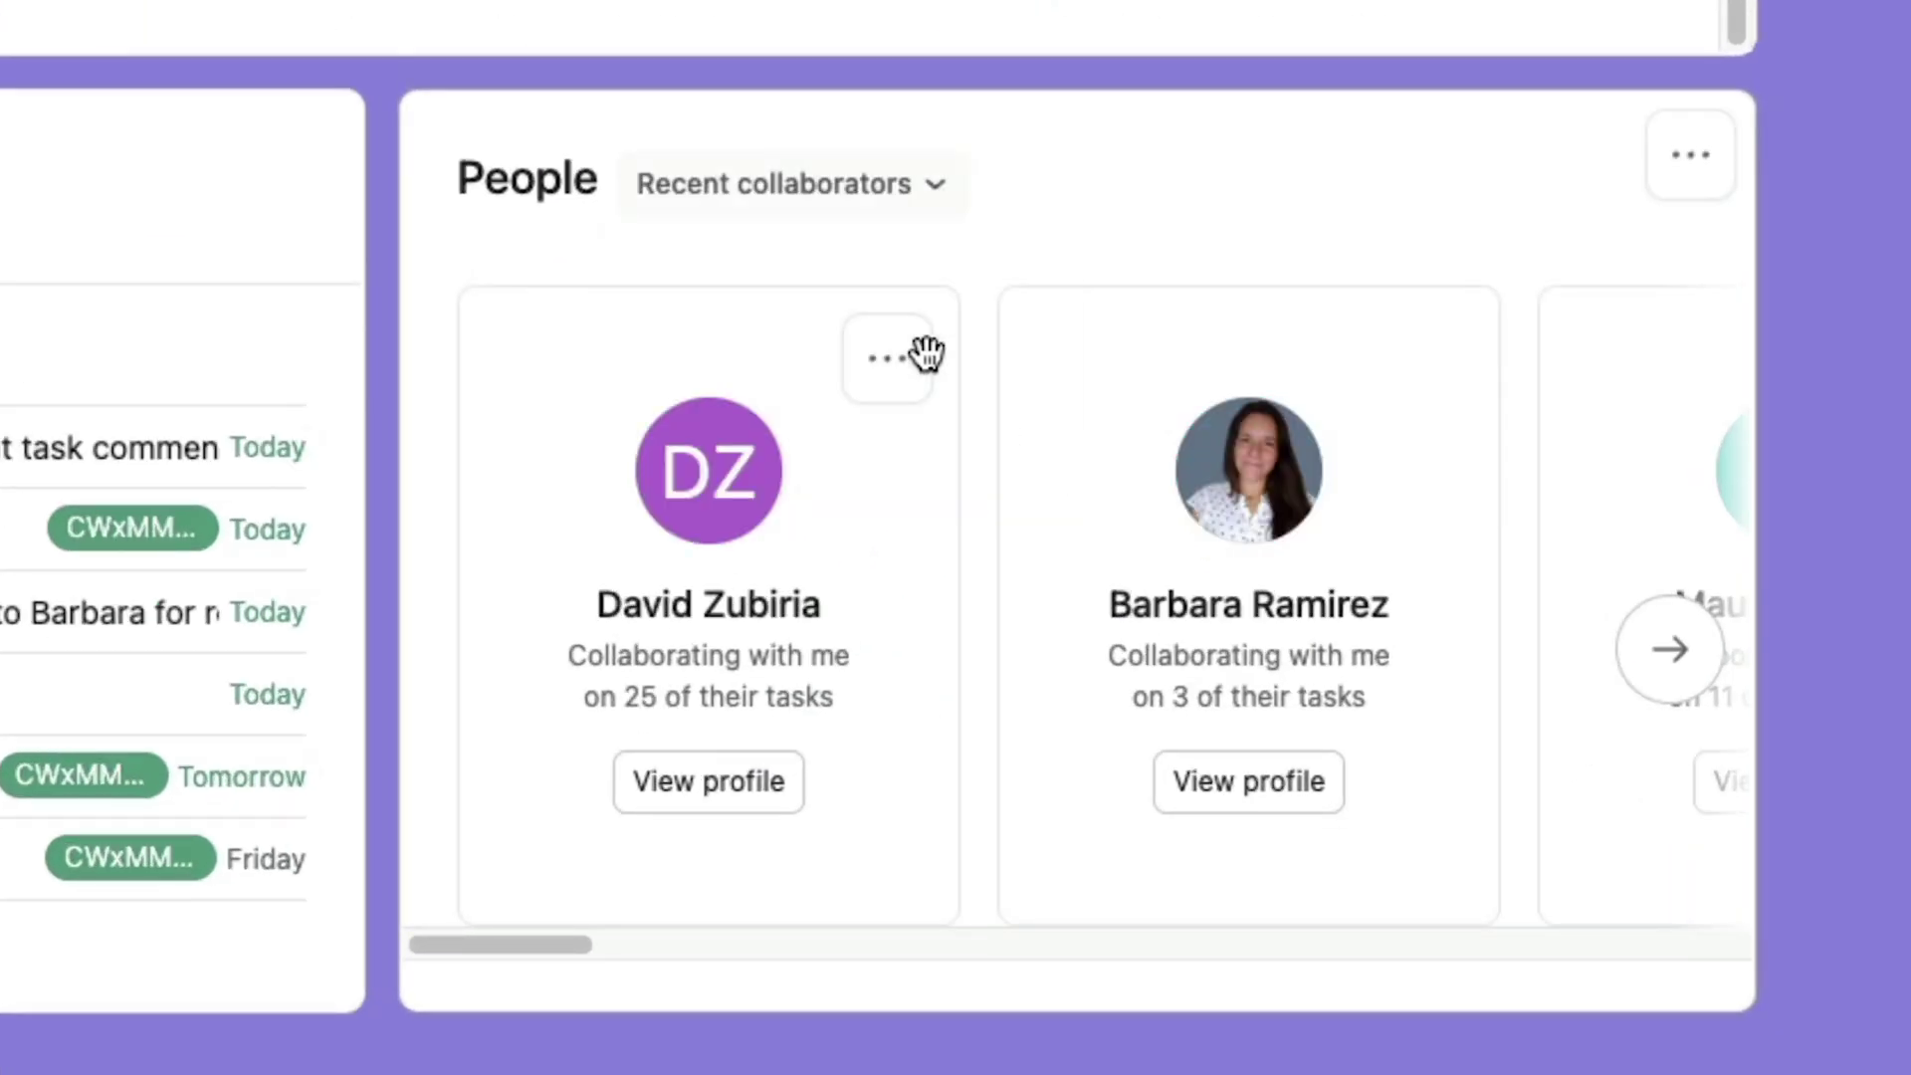
{"action": "left_click", "coordinate": [874, 199]}
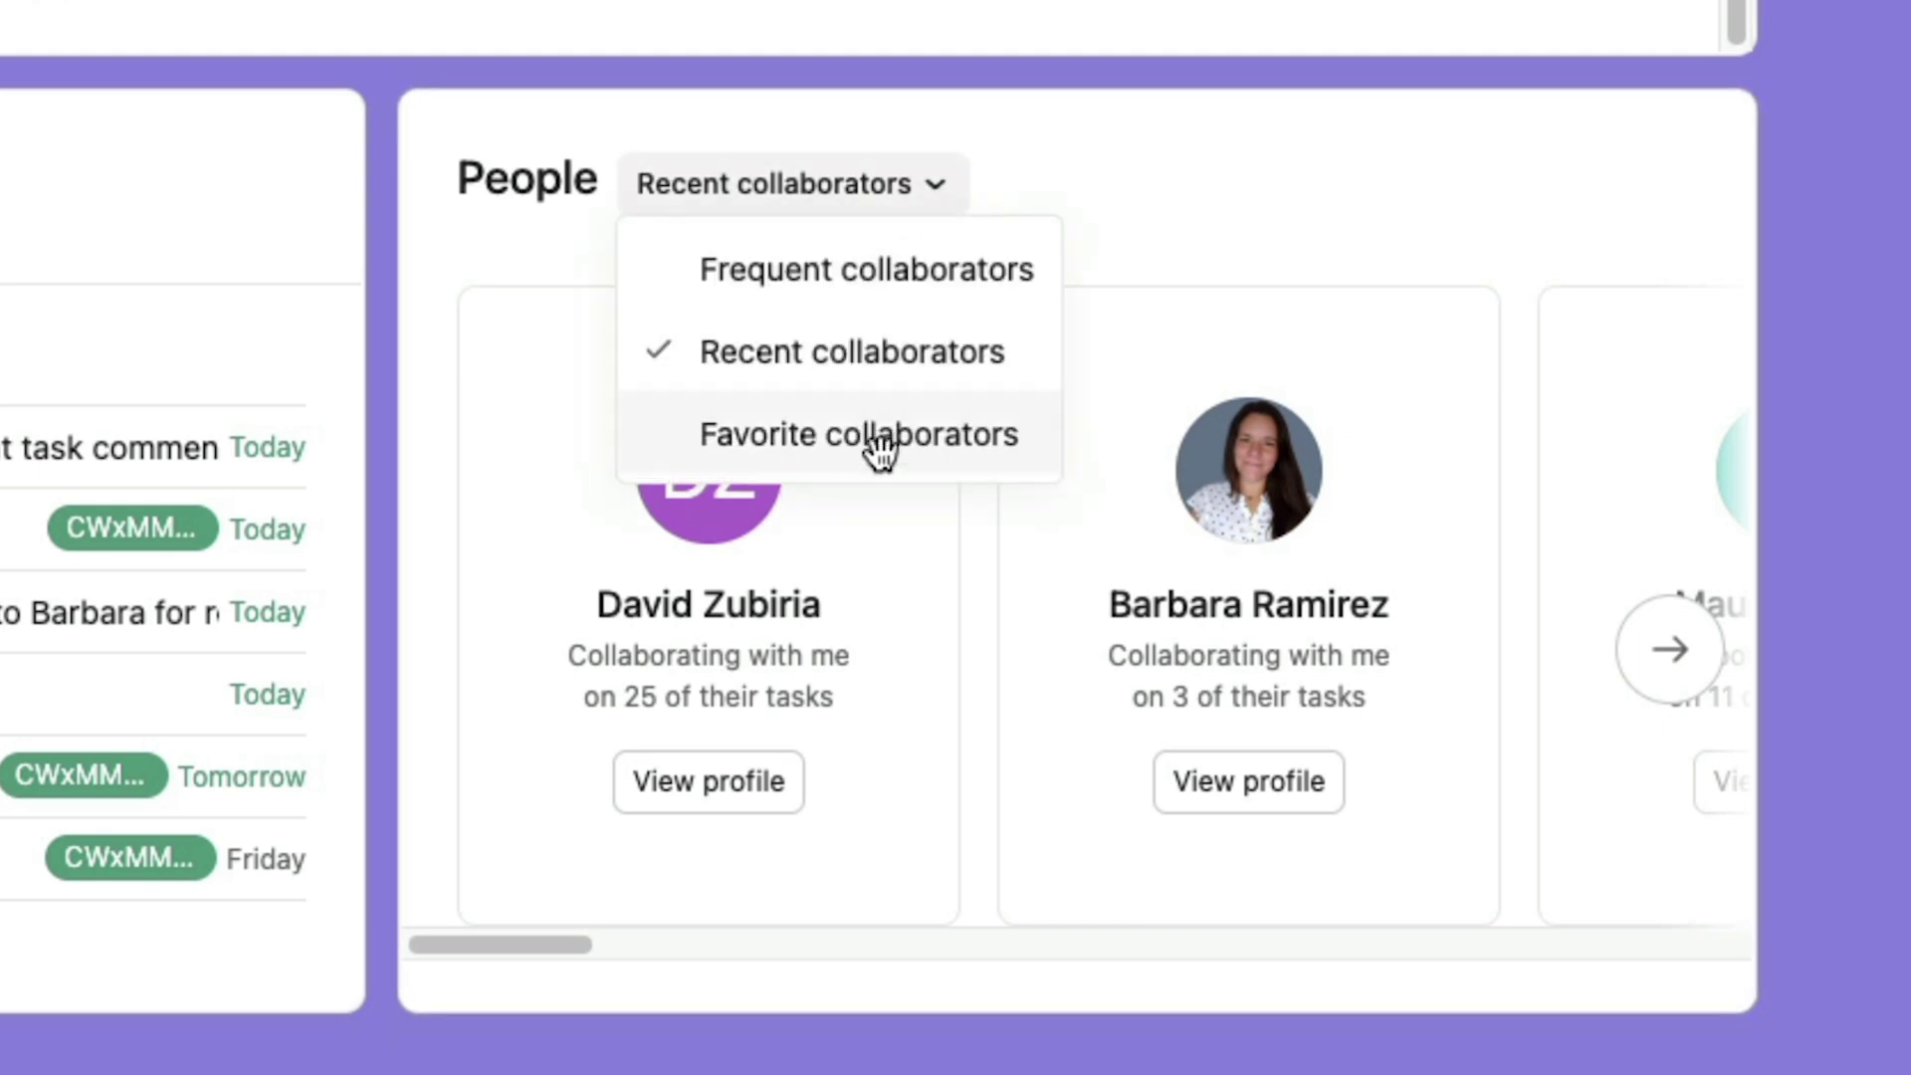
{"action": "left_click", "coordinate": [878, 445]}
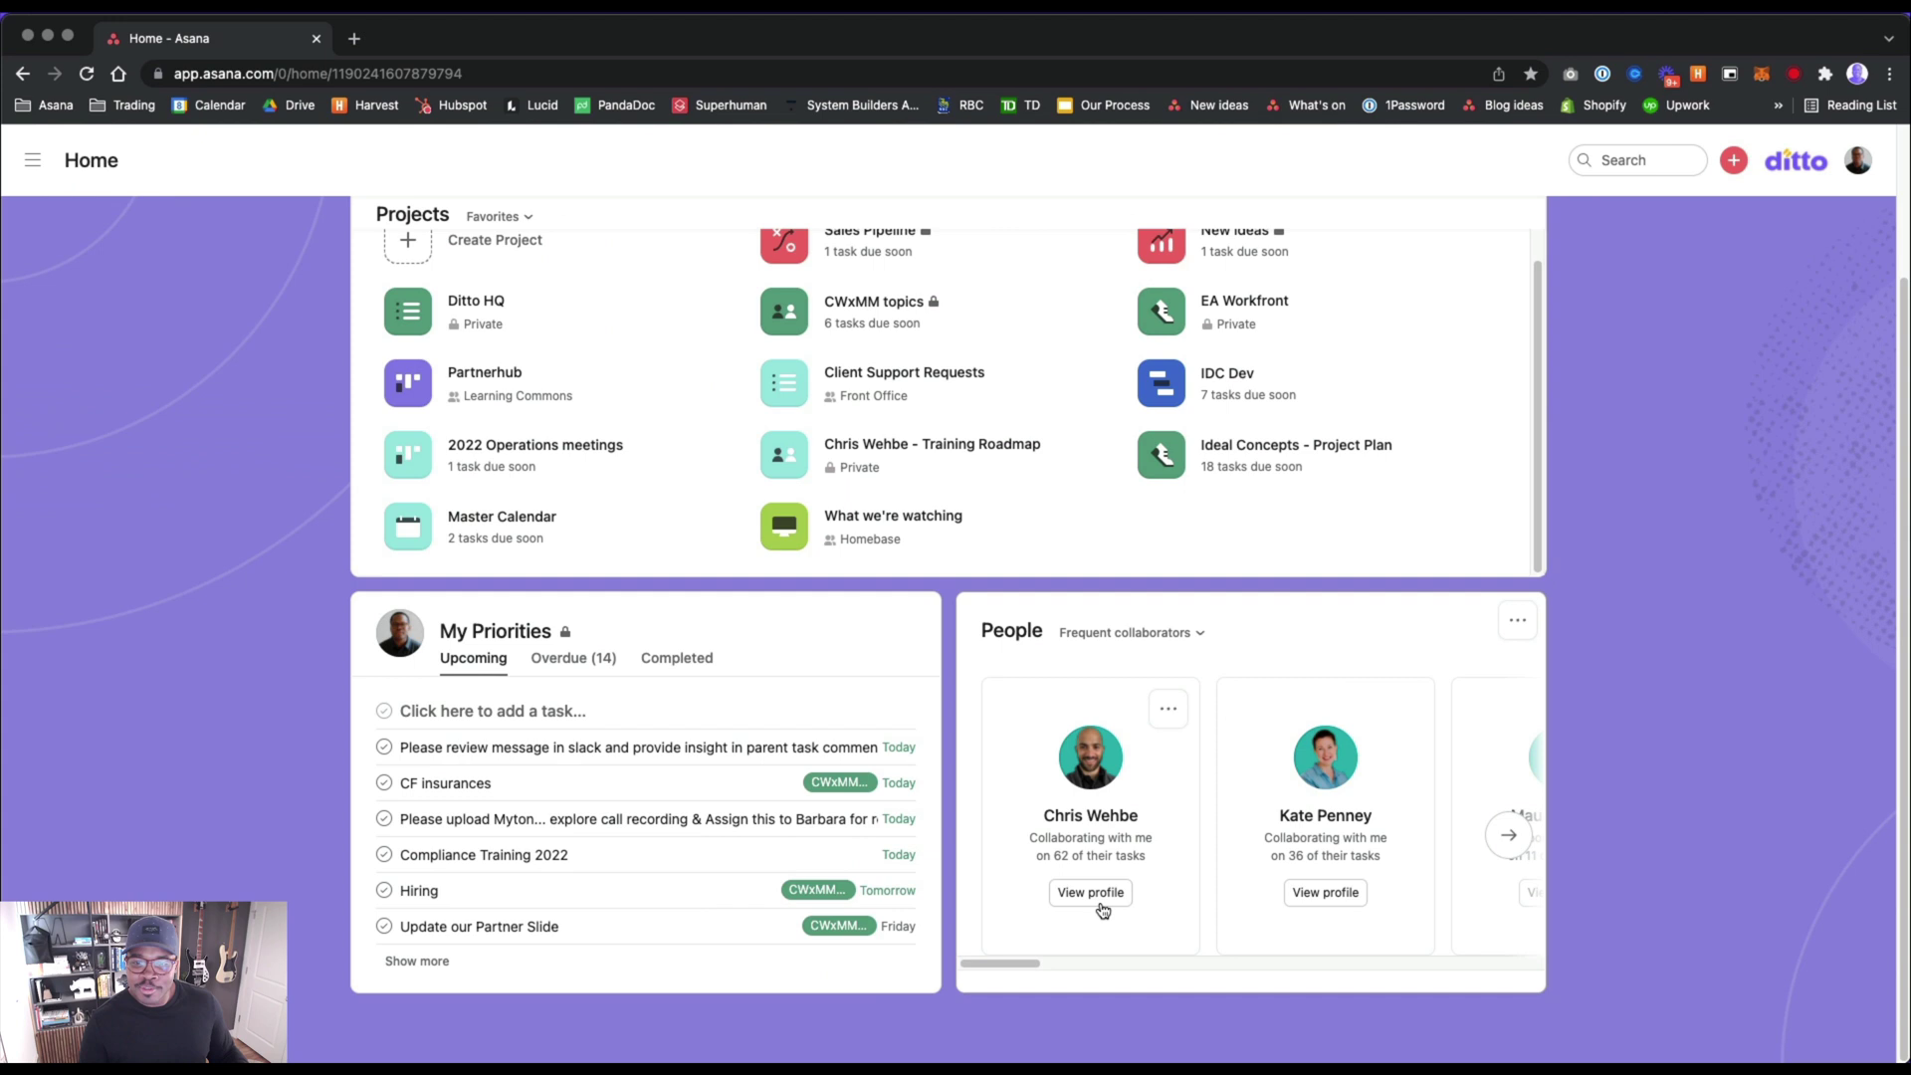
- Open the first collaborator's profile page and return to the Home page
{"action": "left_click", "coordinate": [1096, 900]}
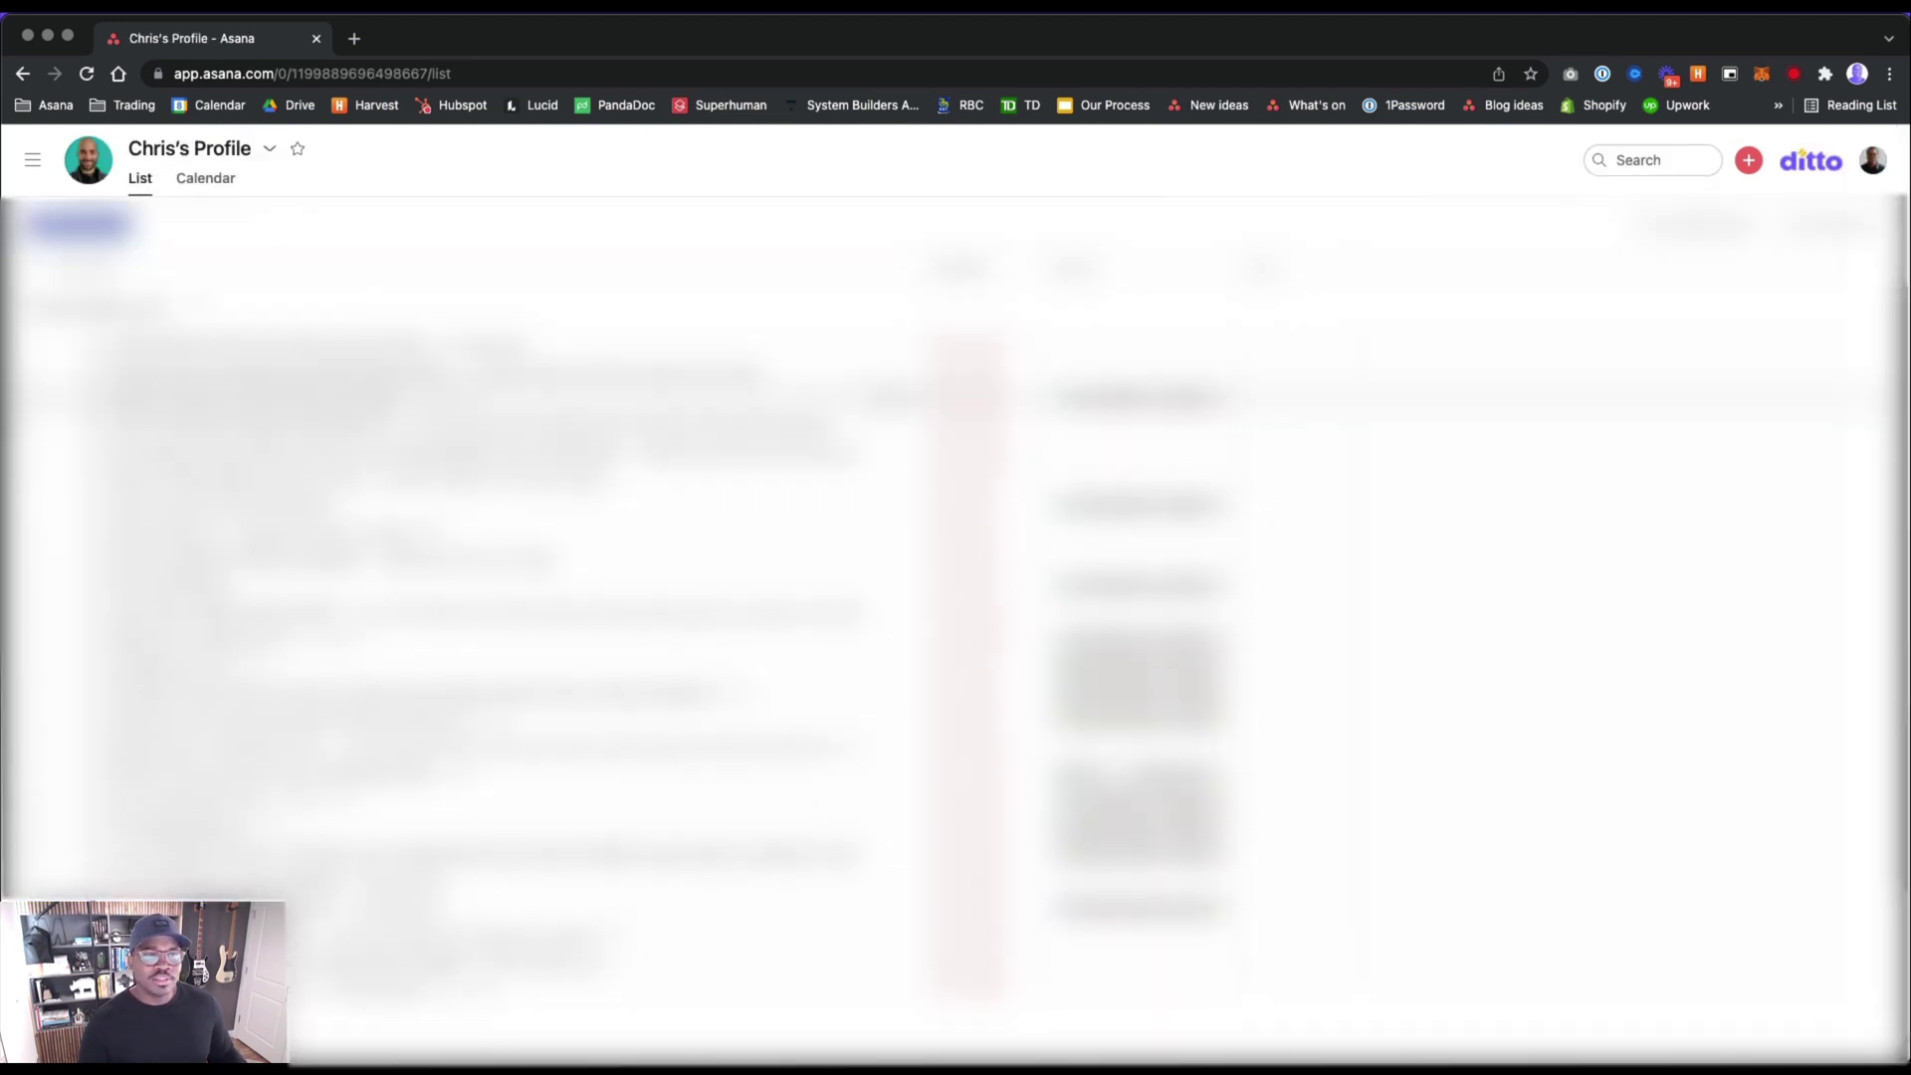
{"action": "left_click", "coordinate": [24, 78]}
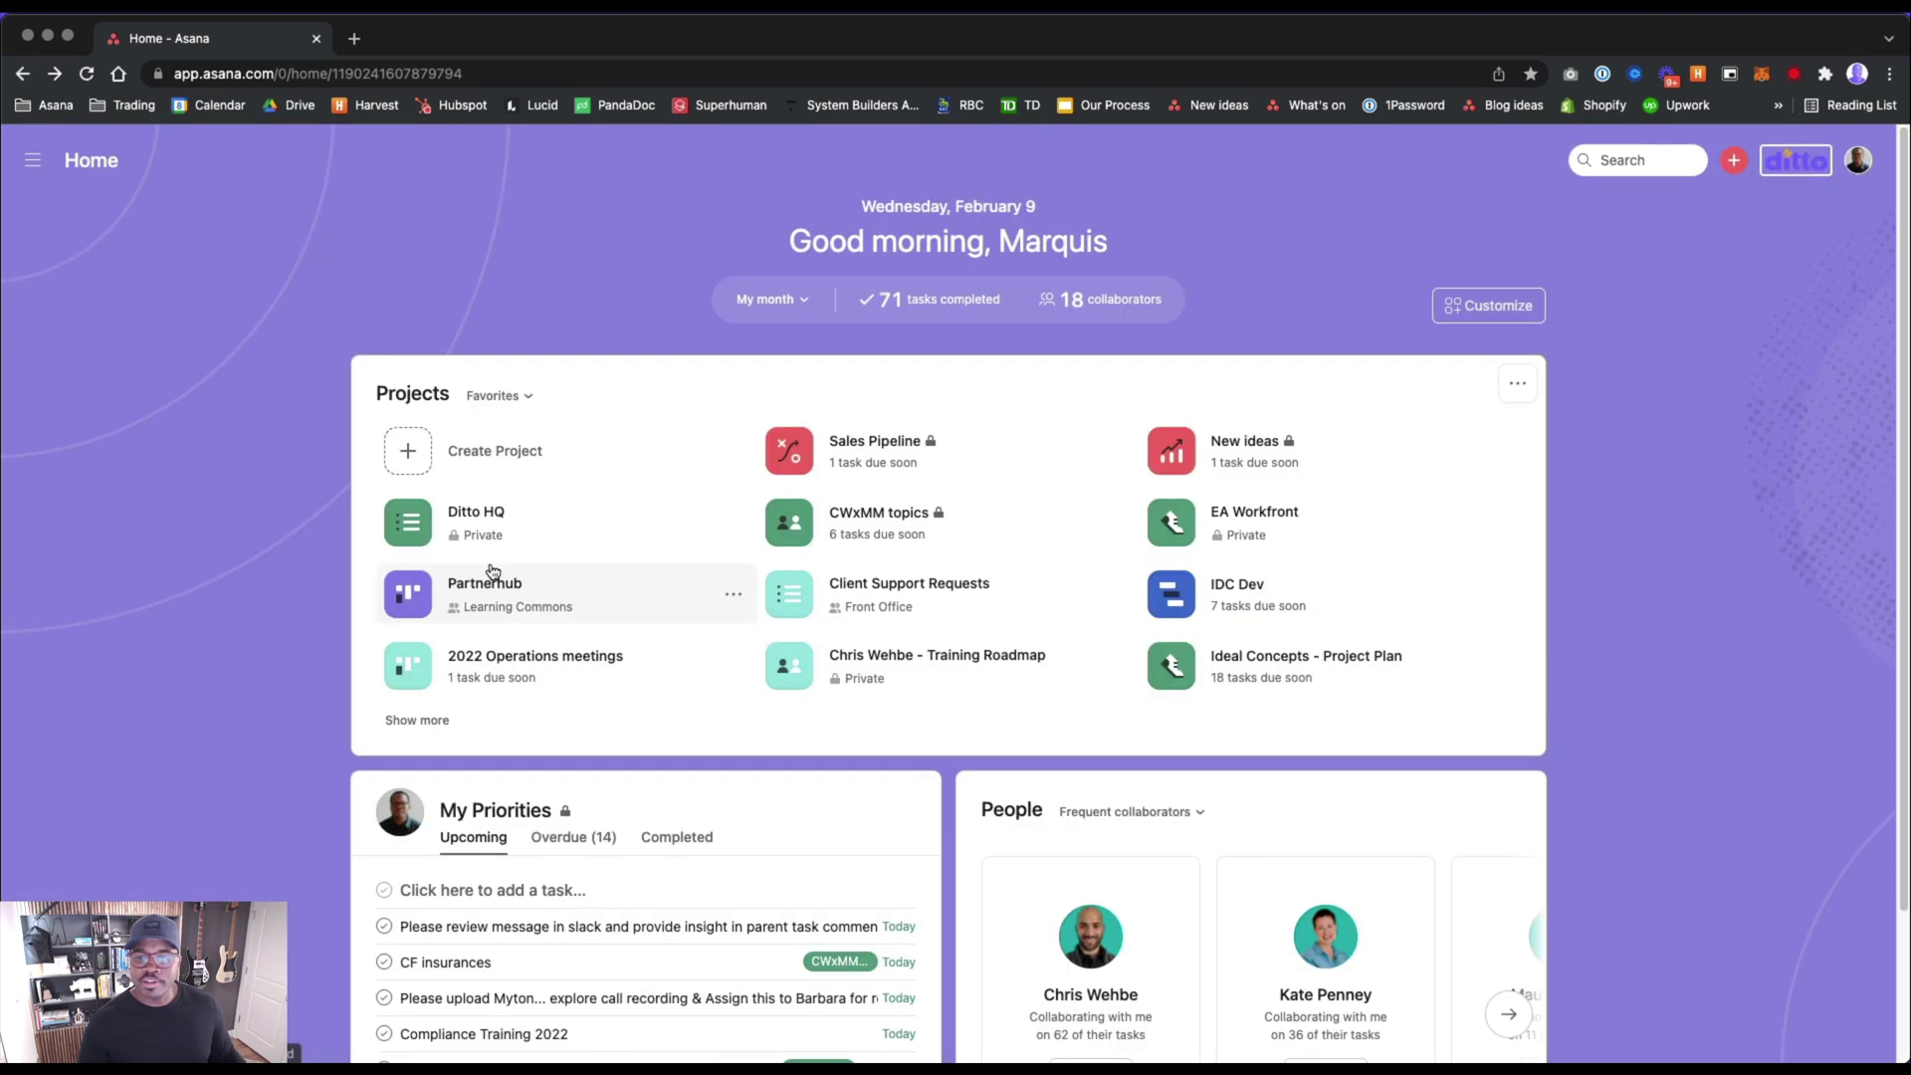
{"action": "scroll", "coordinate": [948, 657], "scroll_direction": "down", "scroll_amount": 3}
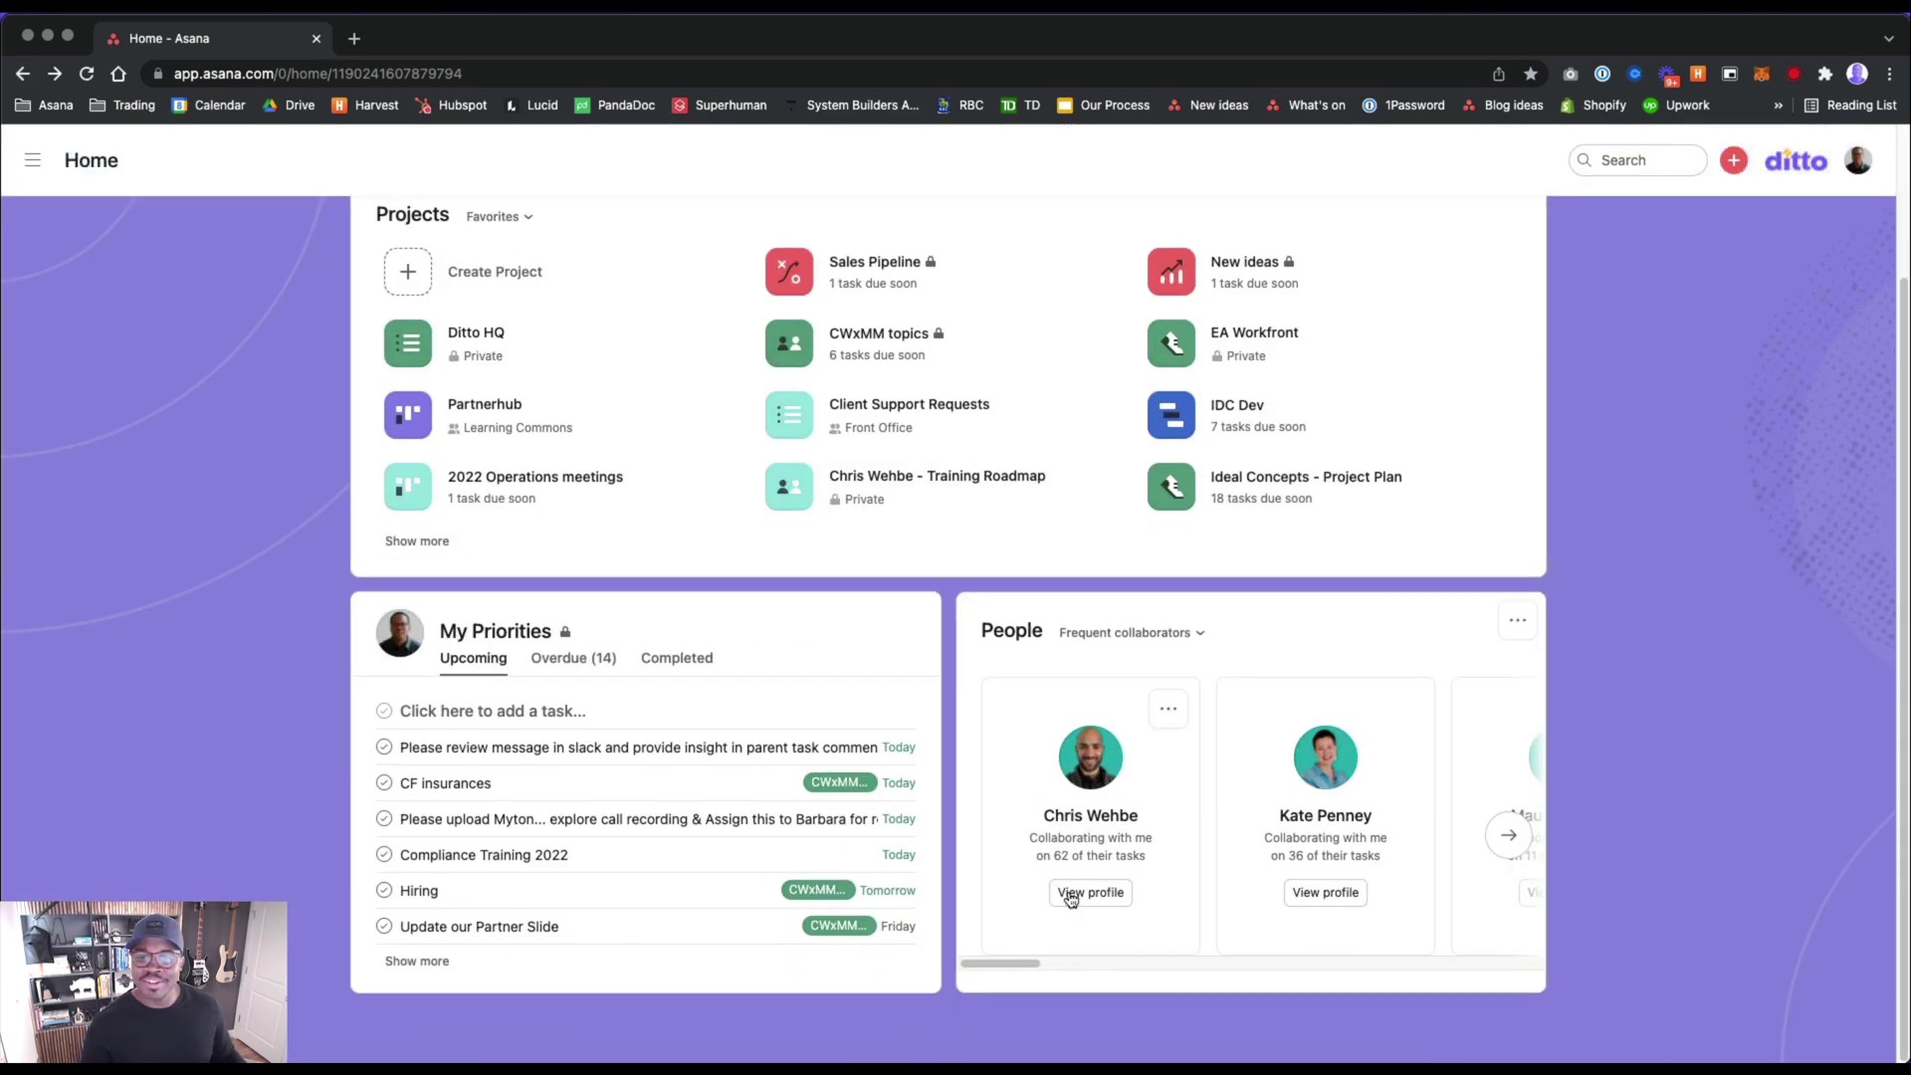
{"action": "scroll", "coordinate": [1070, 895], "scroll_direction": "right", "scroll_amount": 5}
{"action": "scroll", "coordinate": [981, 837], "scroll_direction": "up", "scroll_amount": 1}
{"action": "scroll", "coordinate": [980, 837], "scroll_direction": "up", "scroll_amount": 1}
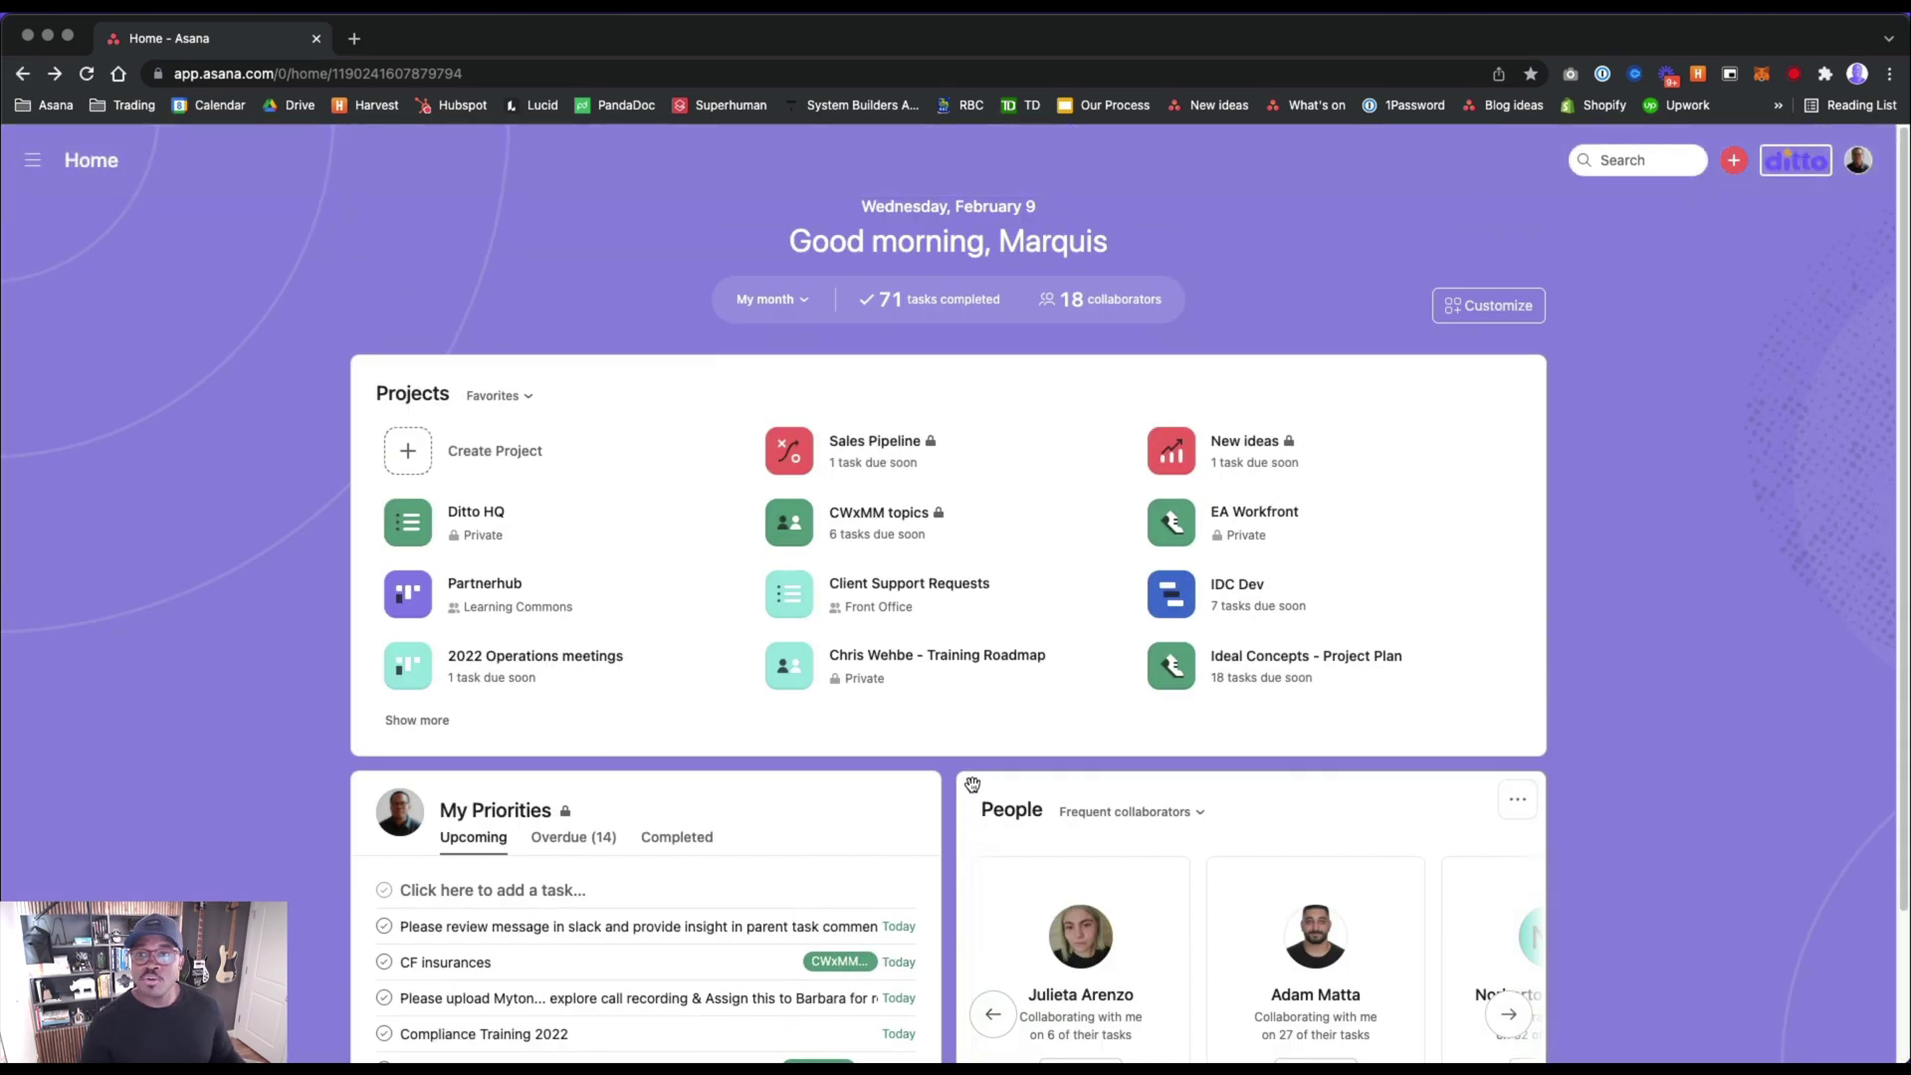
- Reopen Customize, try a pink background, then switch back to lavender purple
{"action": "left_click", "coordinate": [1482, 315]}
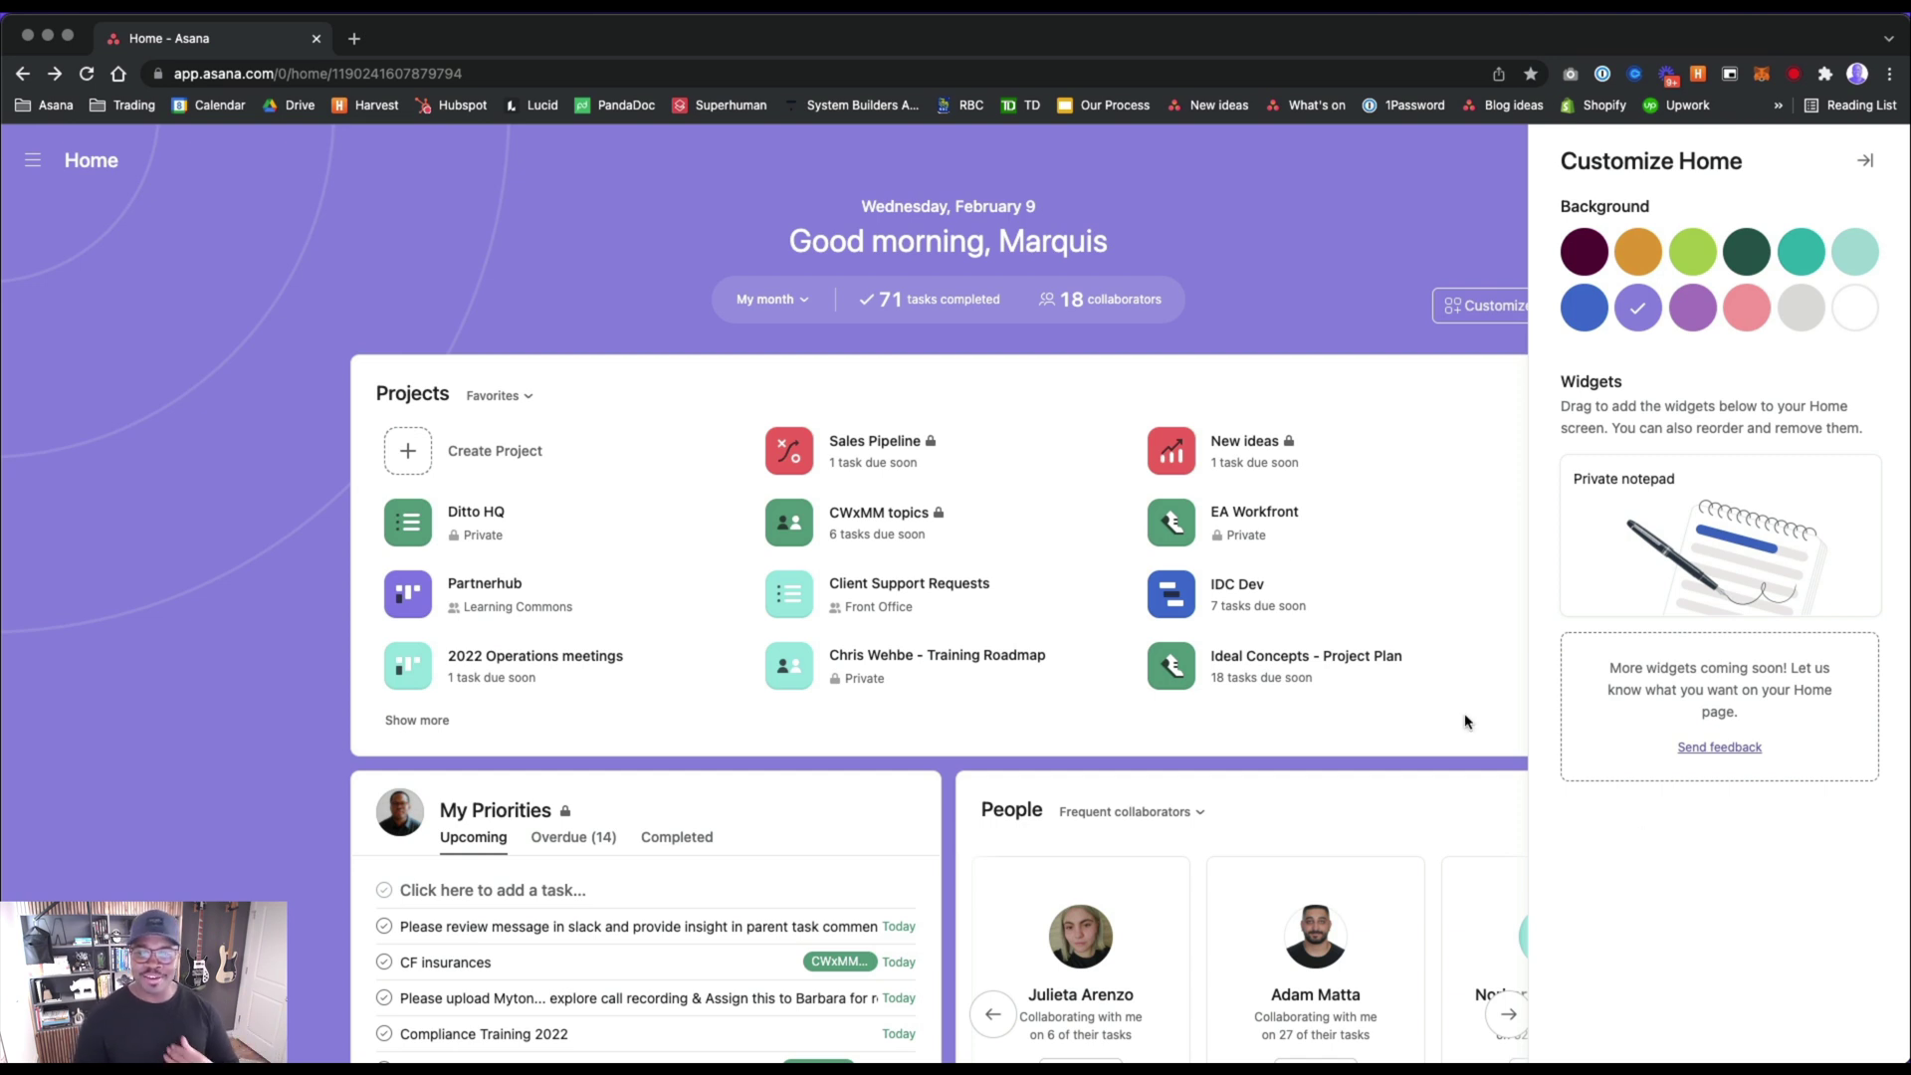
{"action": "scroll", "coordinate": [1293, 637], "scroll_direction": "down", "scroll_amount": 3}
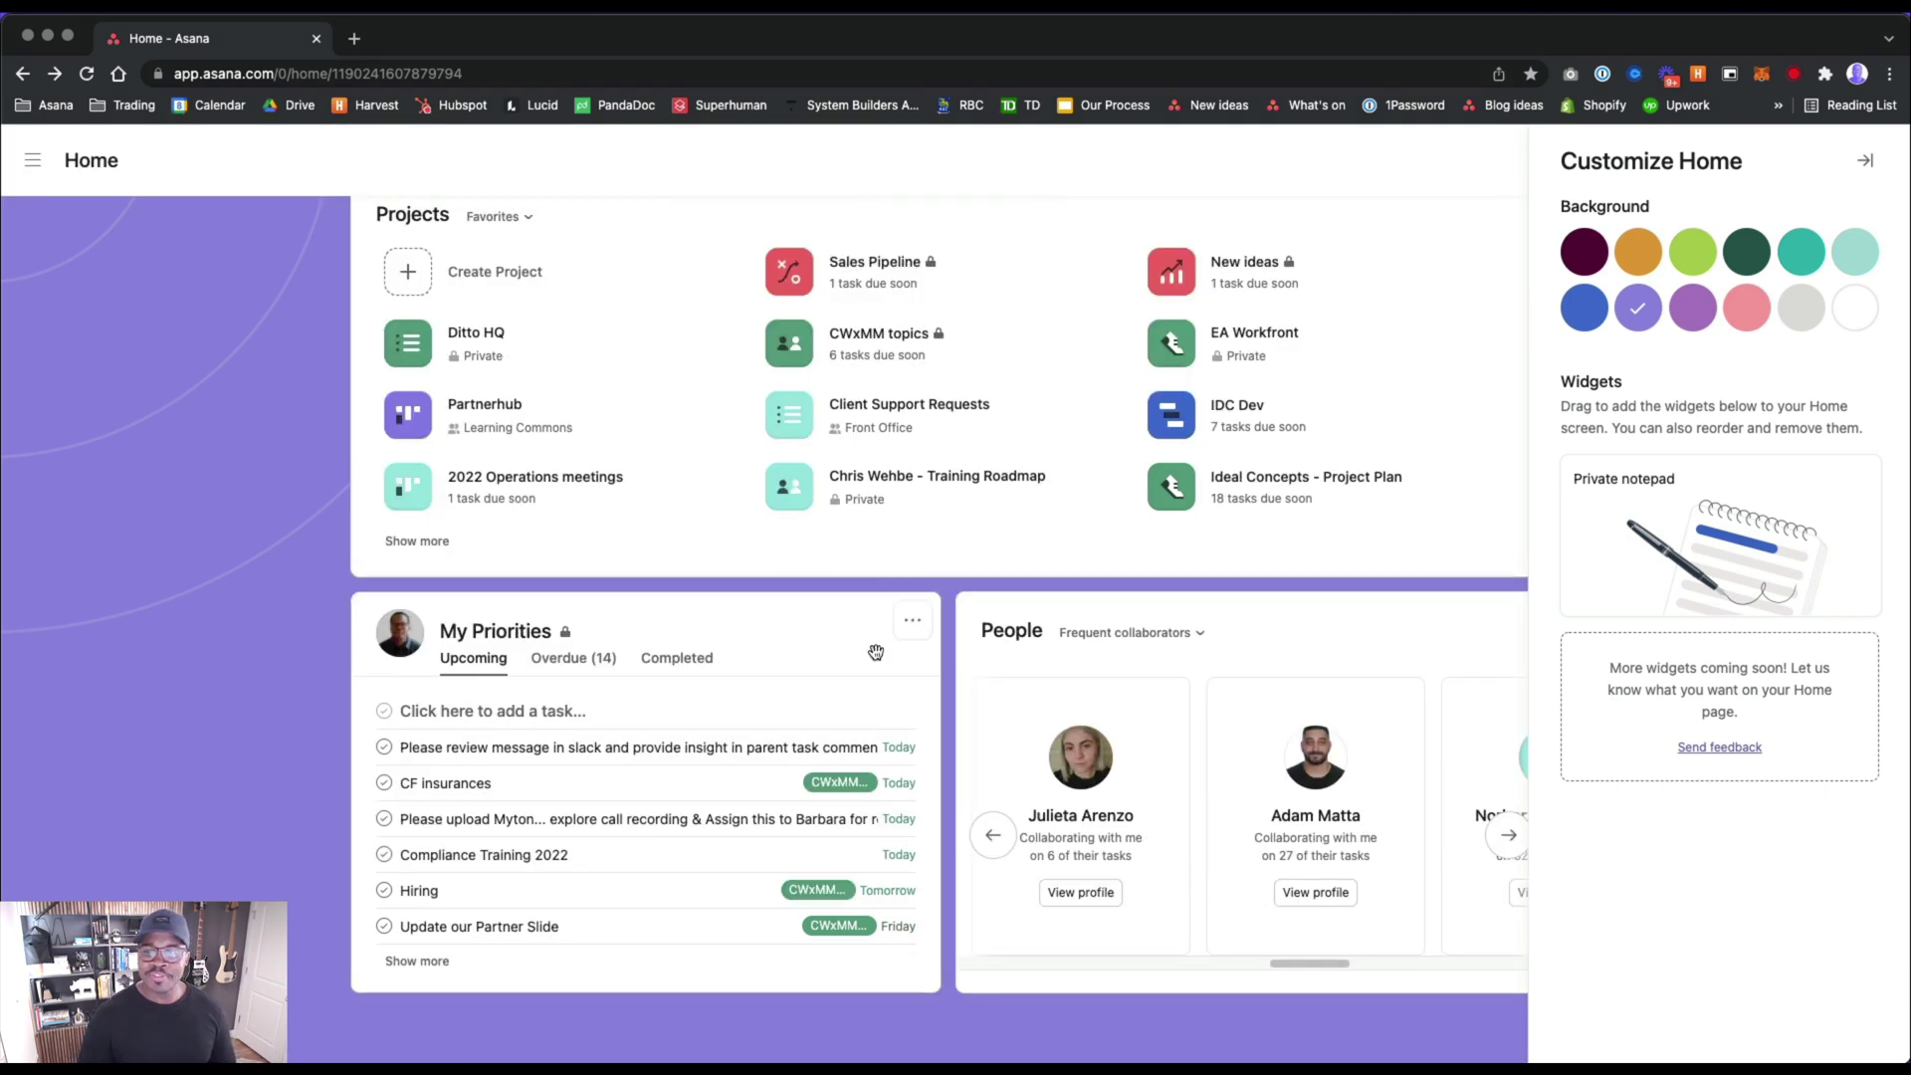
{"action": "scroll", "coordinate": [947, 647], "scroll_direction": "up", "scroll_amount": 3}
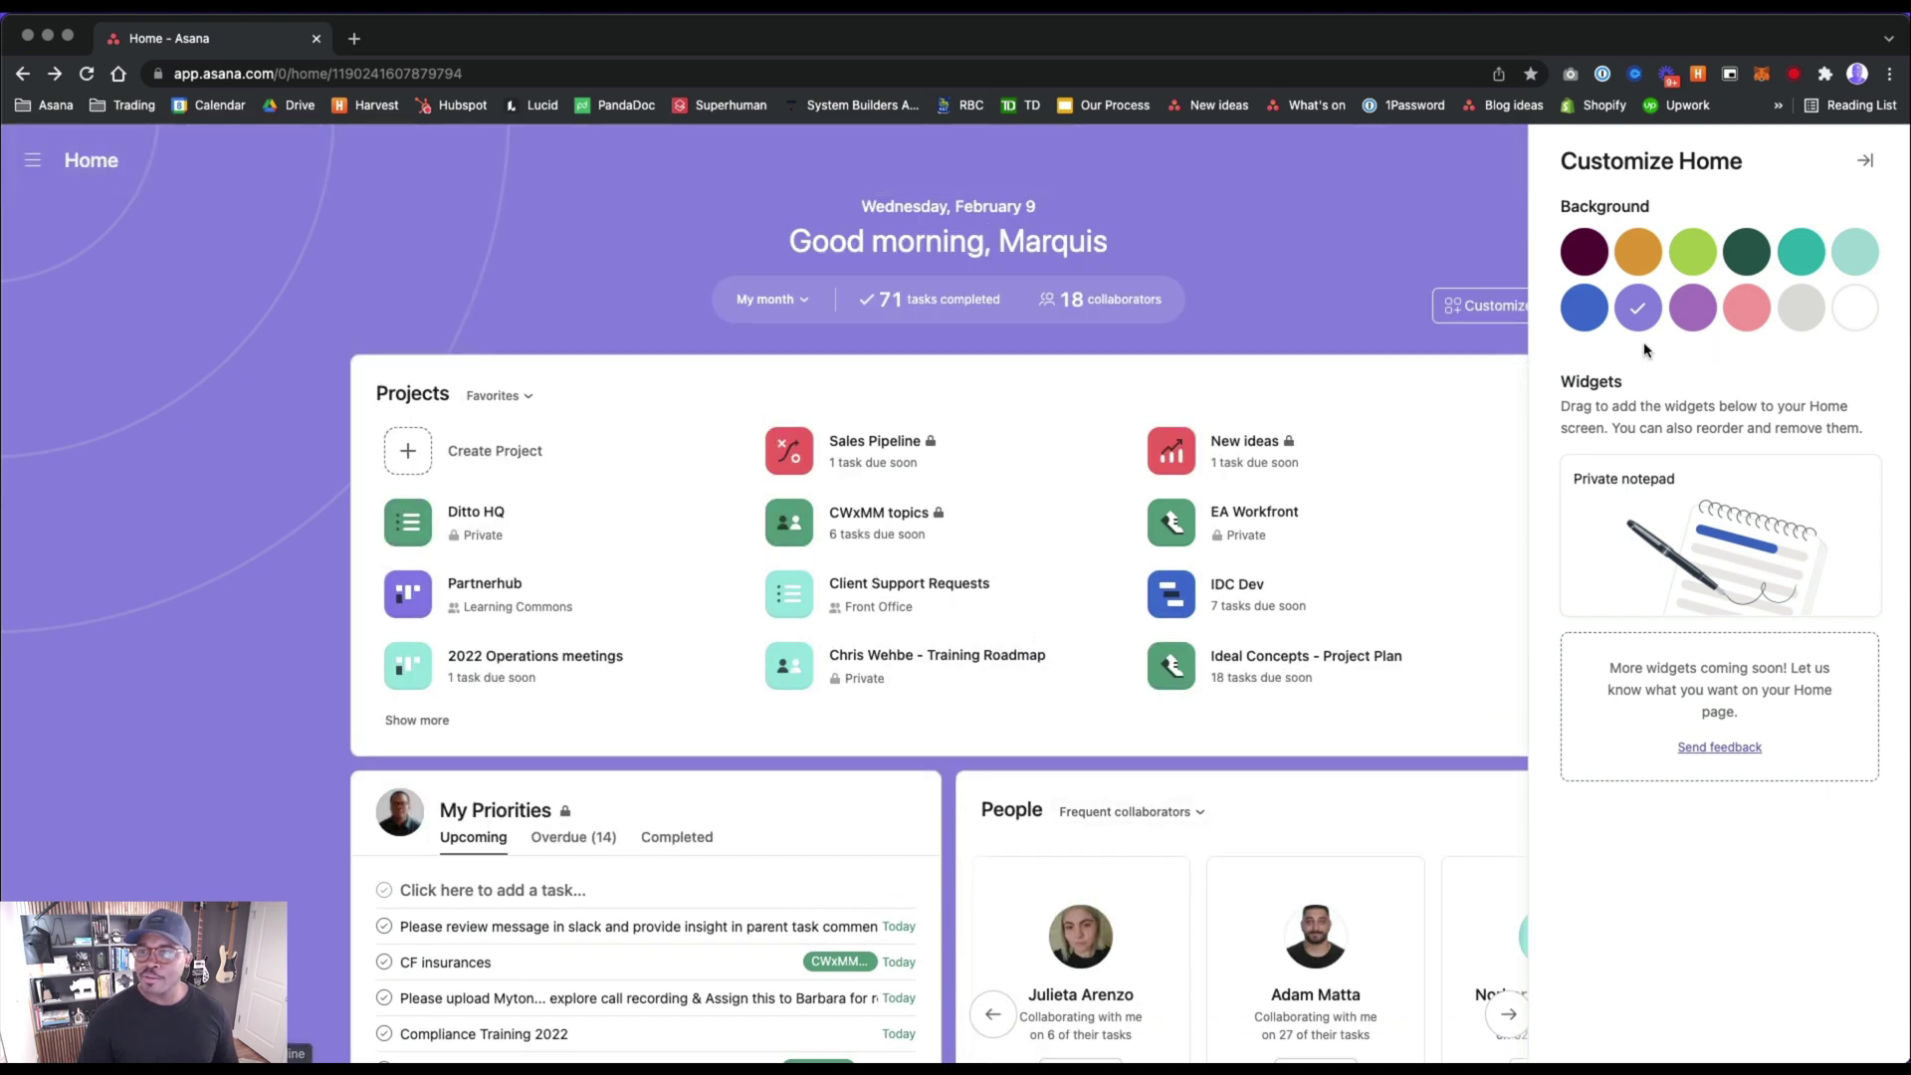
{"action": "left_click", "coordinate": [1748, 329]}
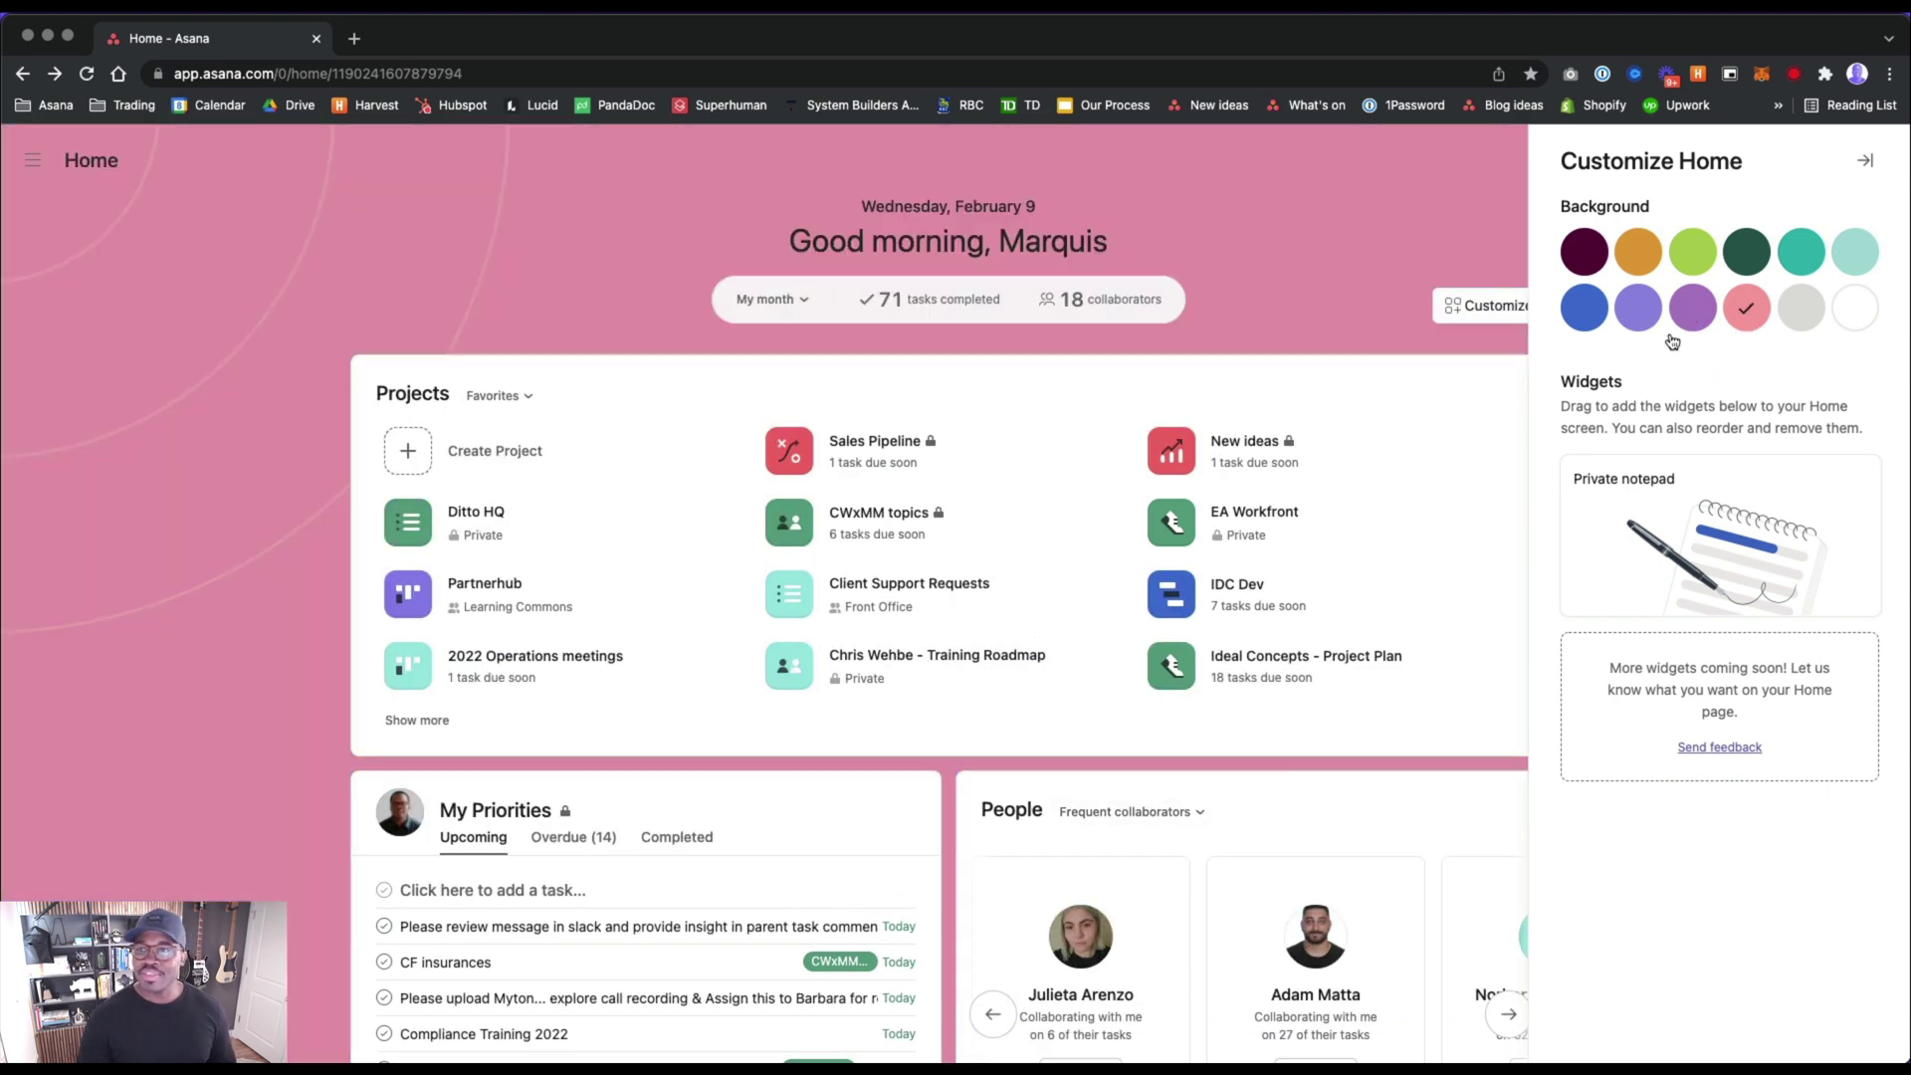
{"action": "left_click", "coordinate": [1642, 324]}
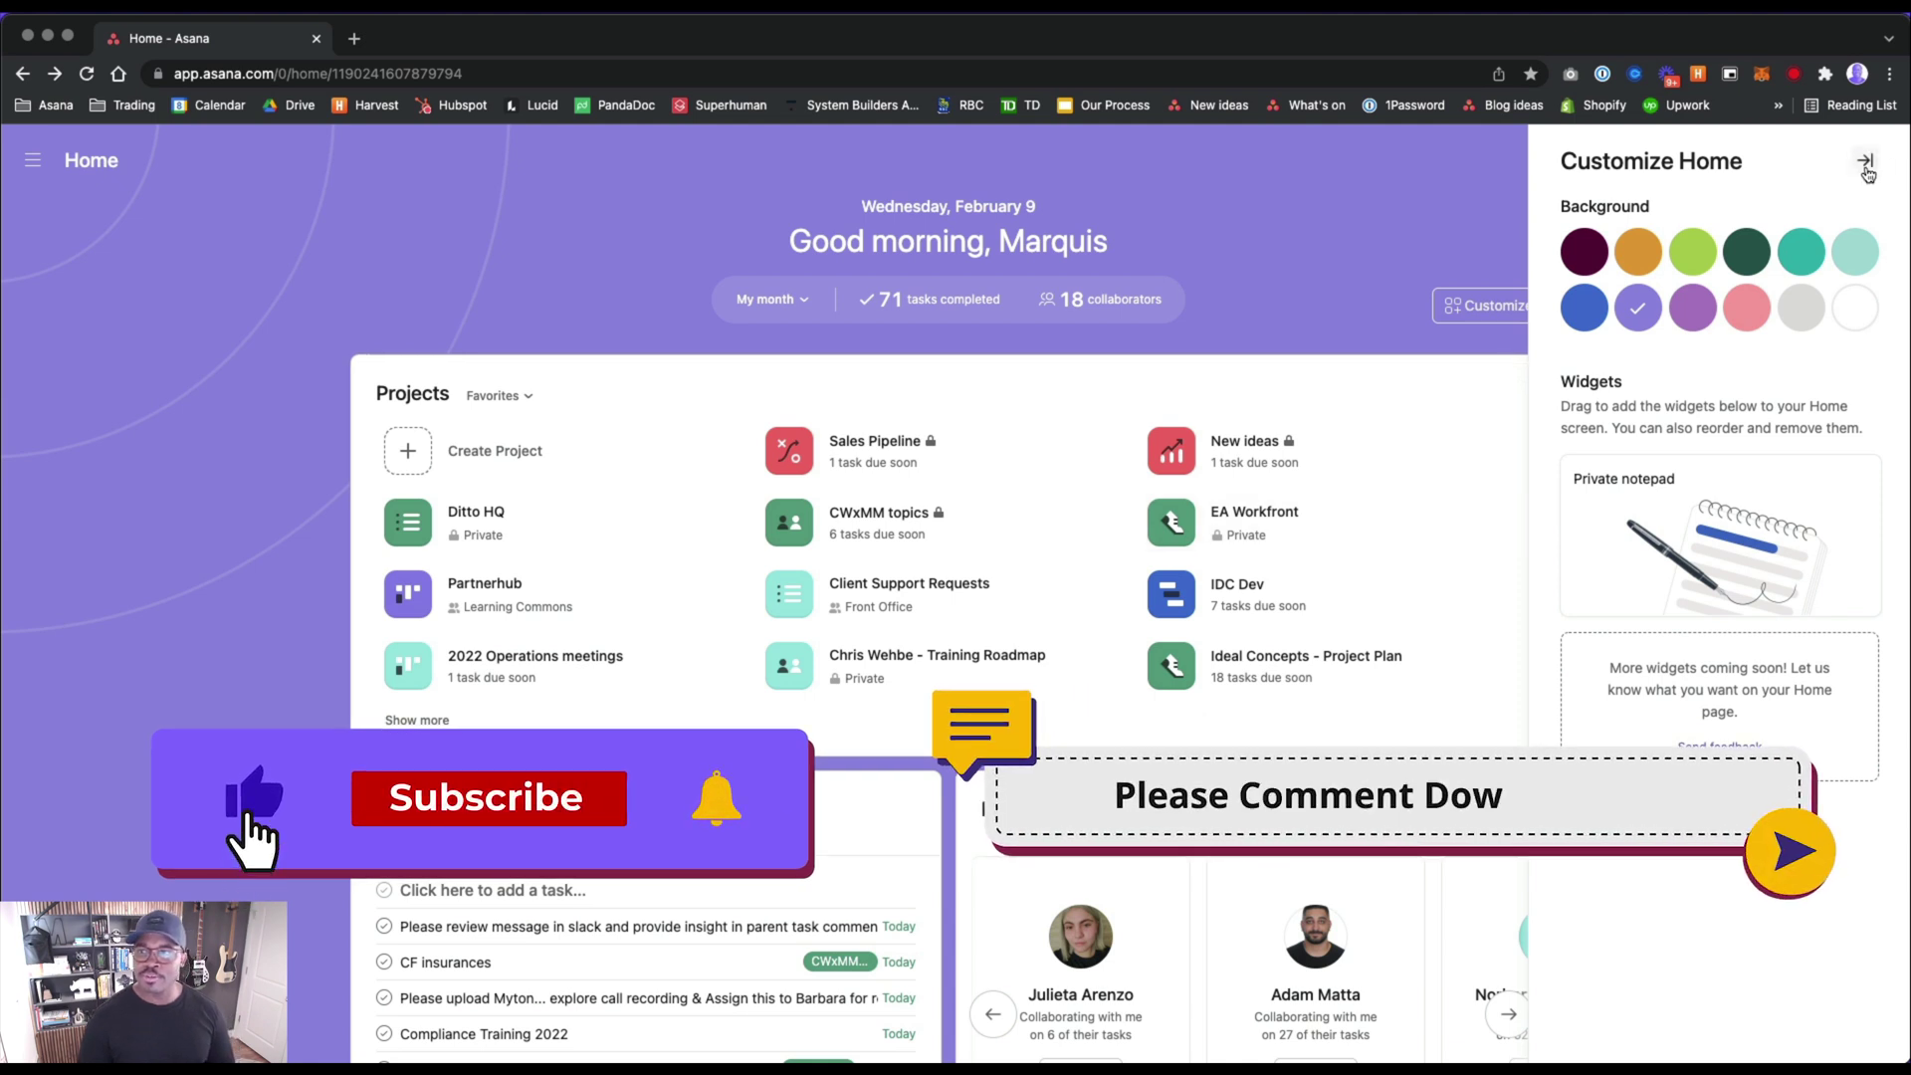
- Collapse the Customize Home panel to reveal the finished purple Home layout
{"action": "left_click", "coordinate": [1865, 161]}
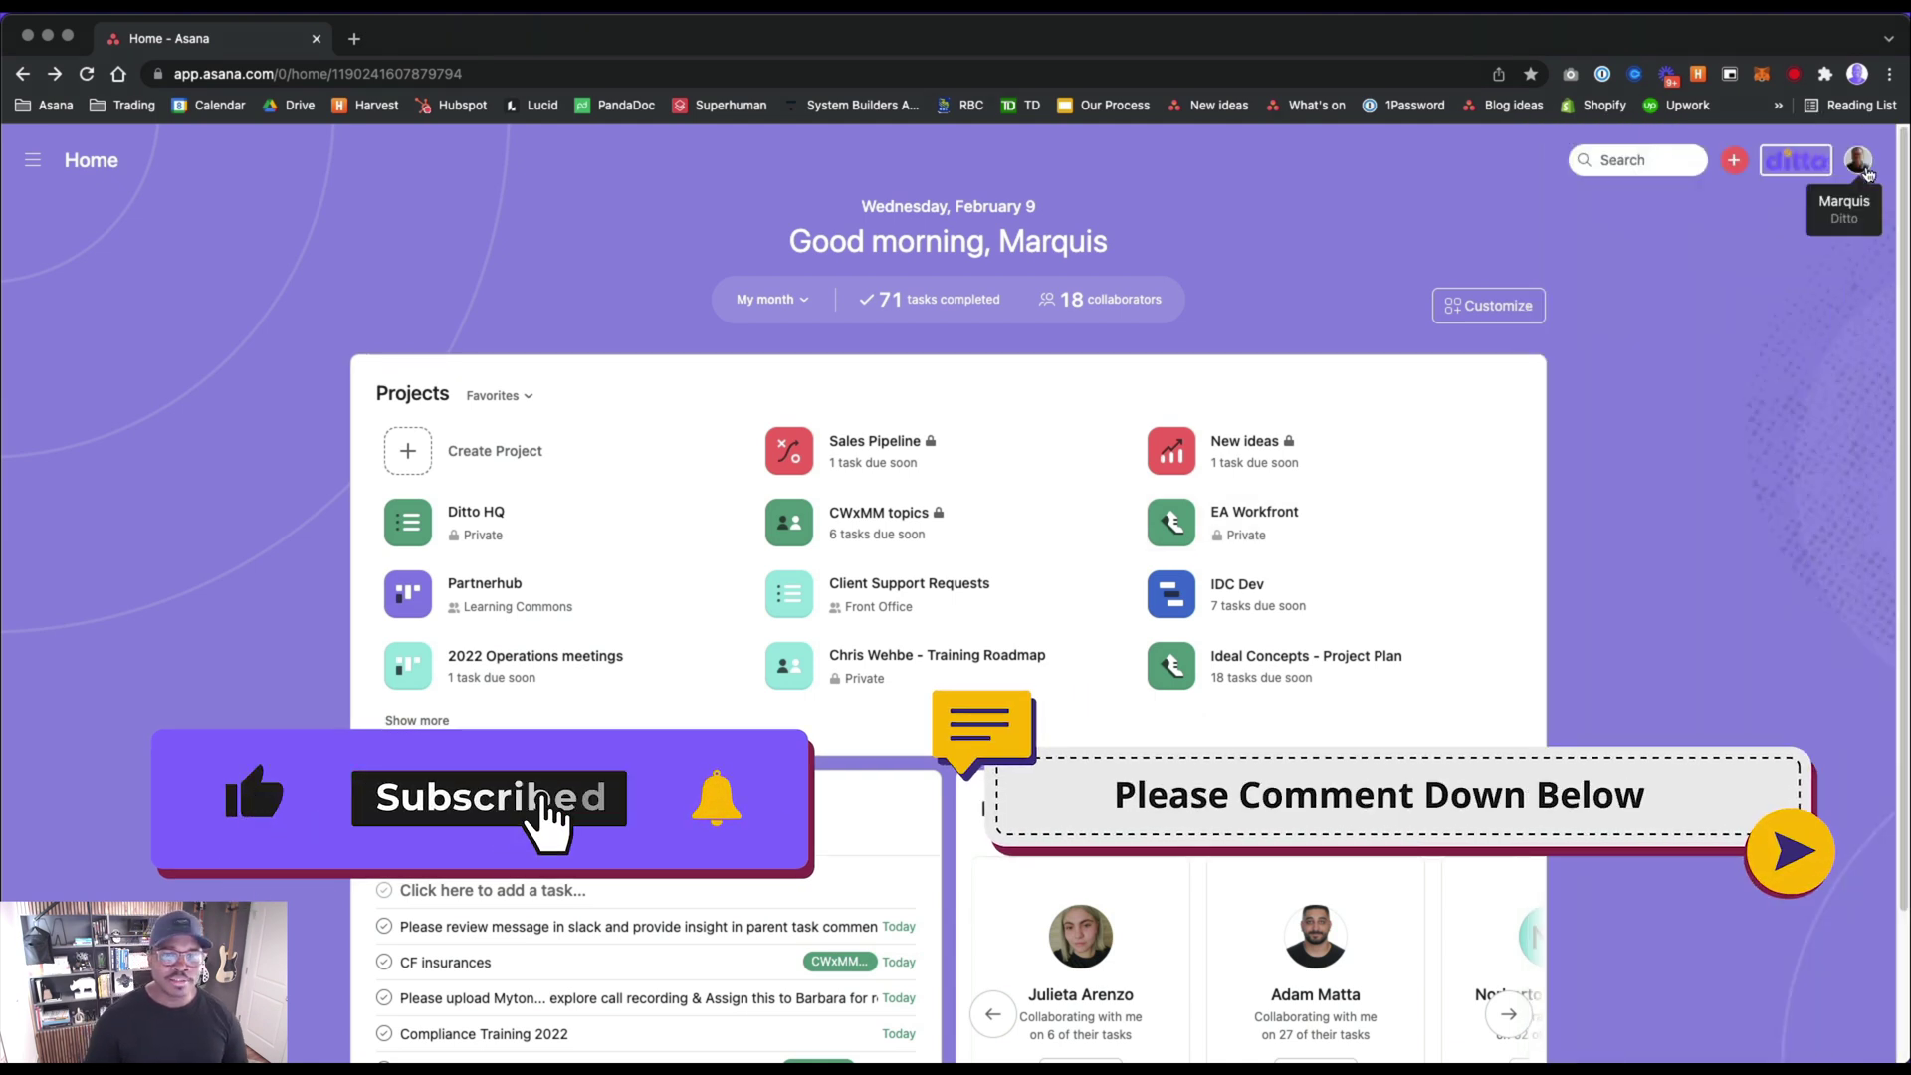